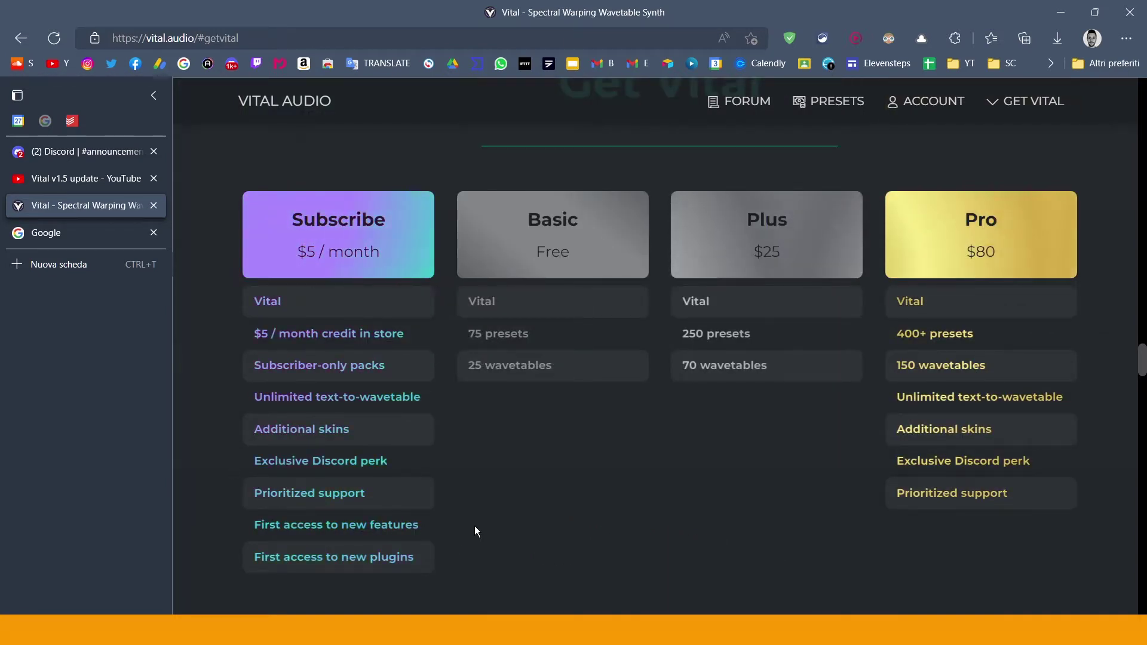
- Choose the free Basic plan and examine the Vital downloads offered on the account page
mouse_move(248, 508)
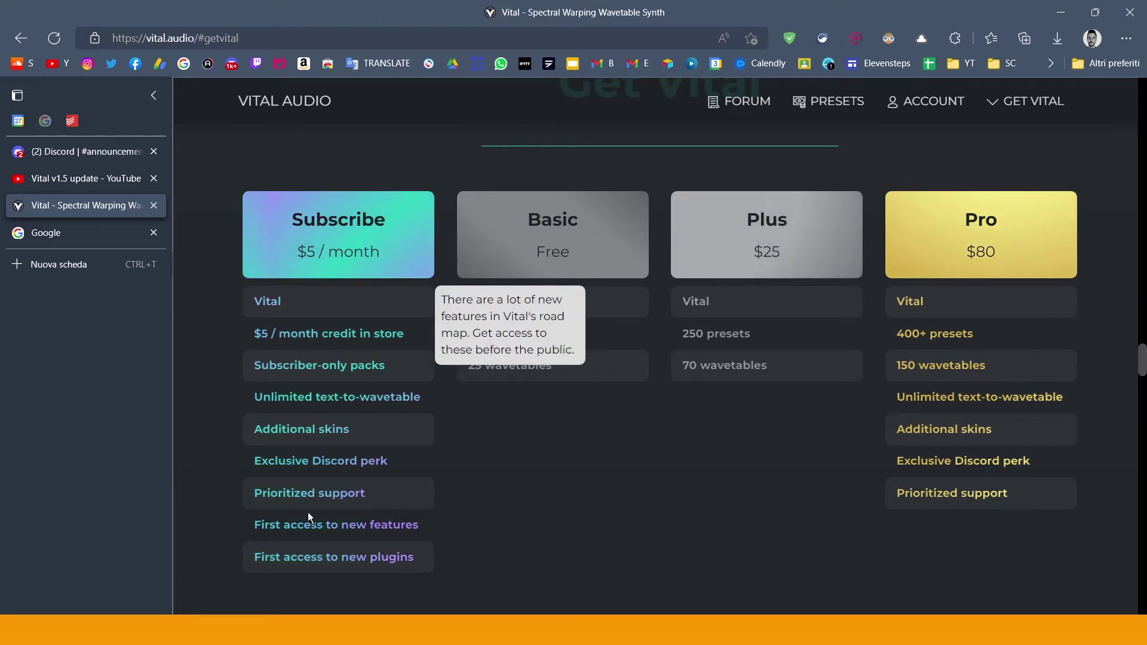
mouse_move(282, 465)
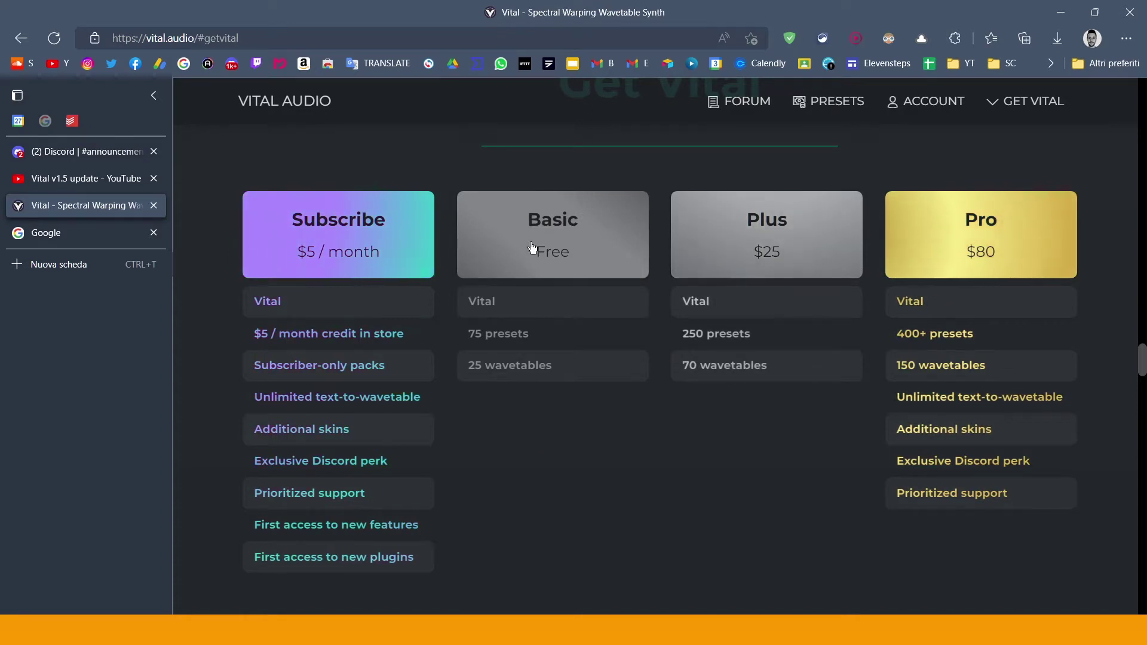
click(558, 263)
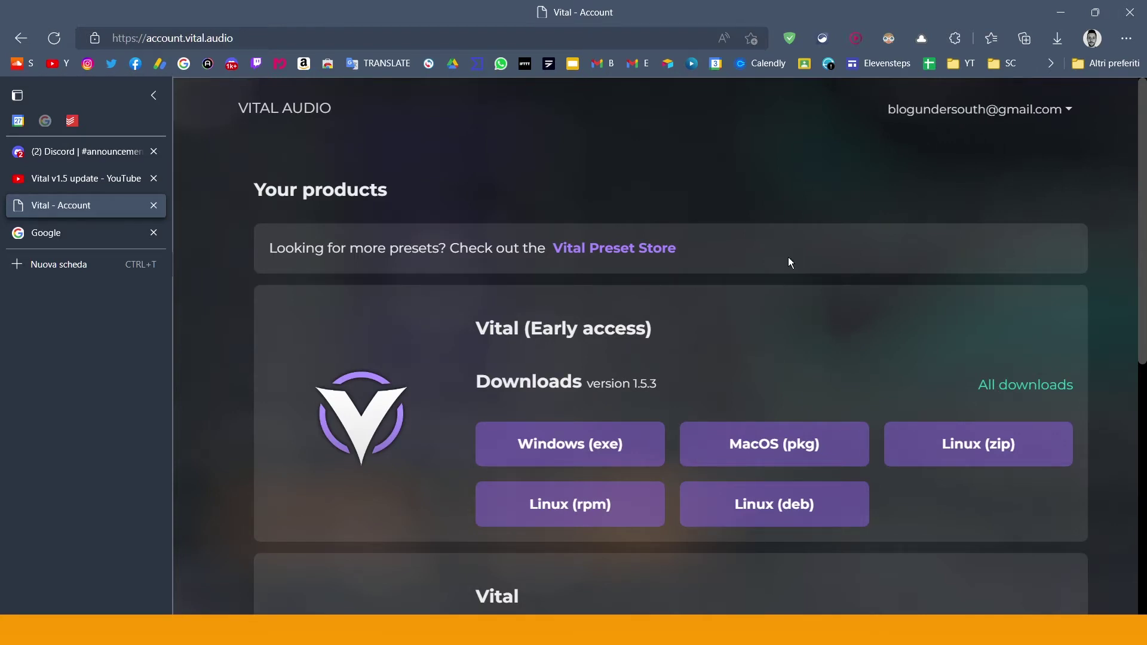
scroll(789, 261, down, 3)
scroll(654, 256, up, 3)
scroll(701, 375, down, 4)
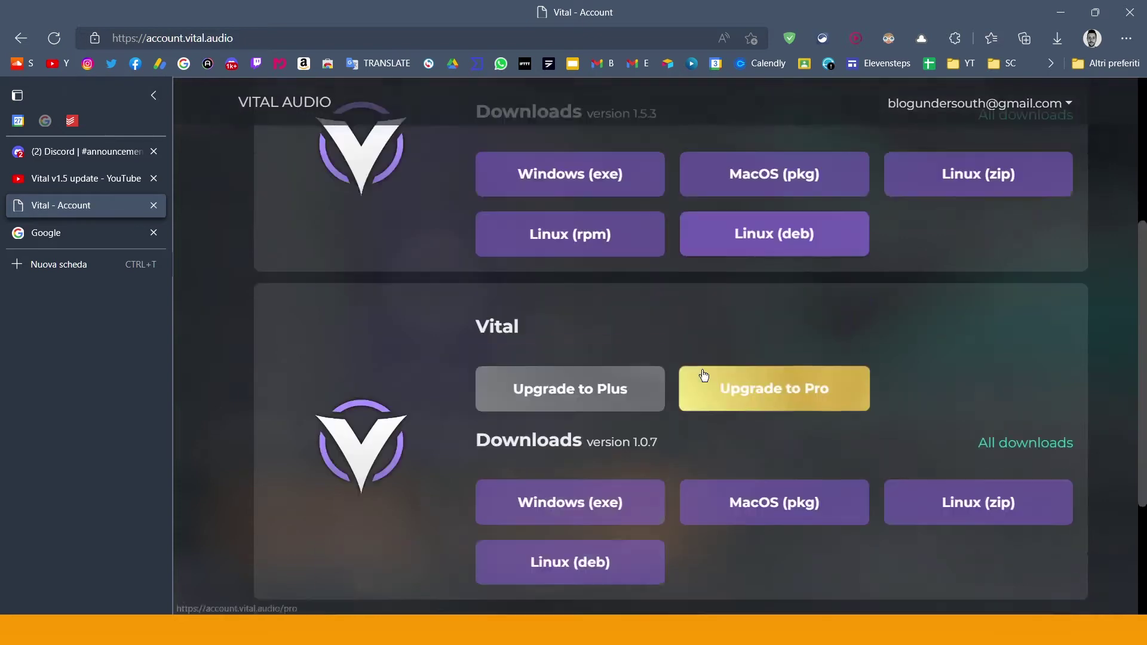
scroll(703, 382, up, 4)
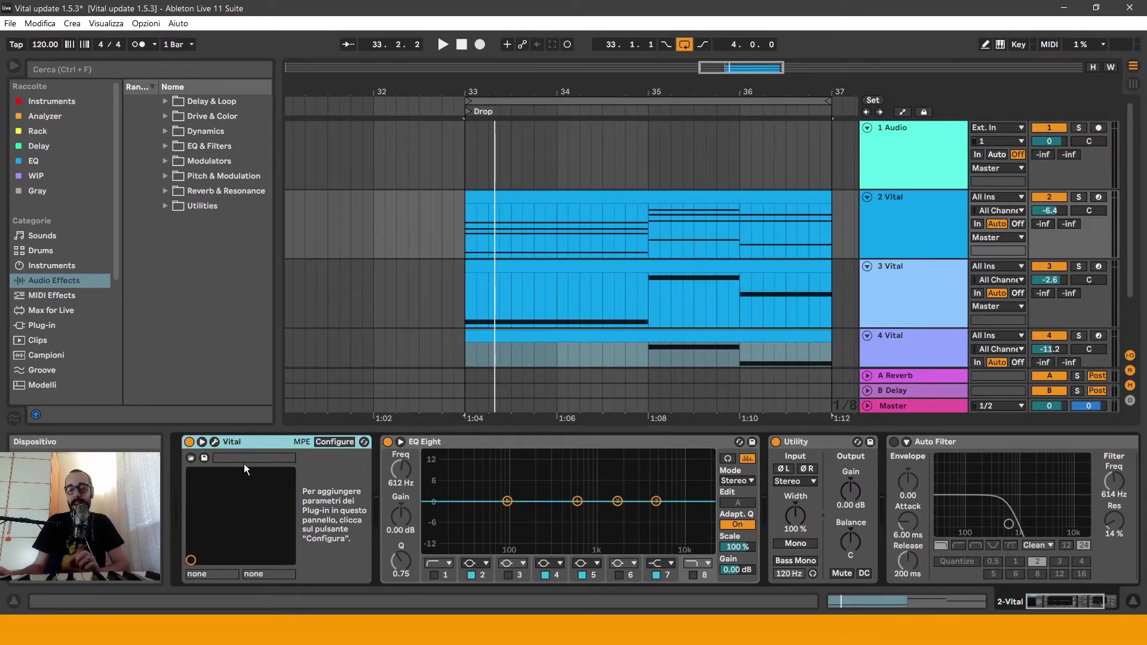
- Toggle the Vital plug-in window on the 2 Vital track, leaving it open
click(215, 443)
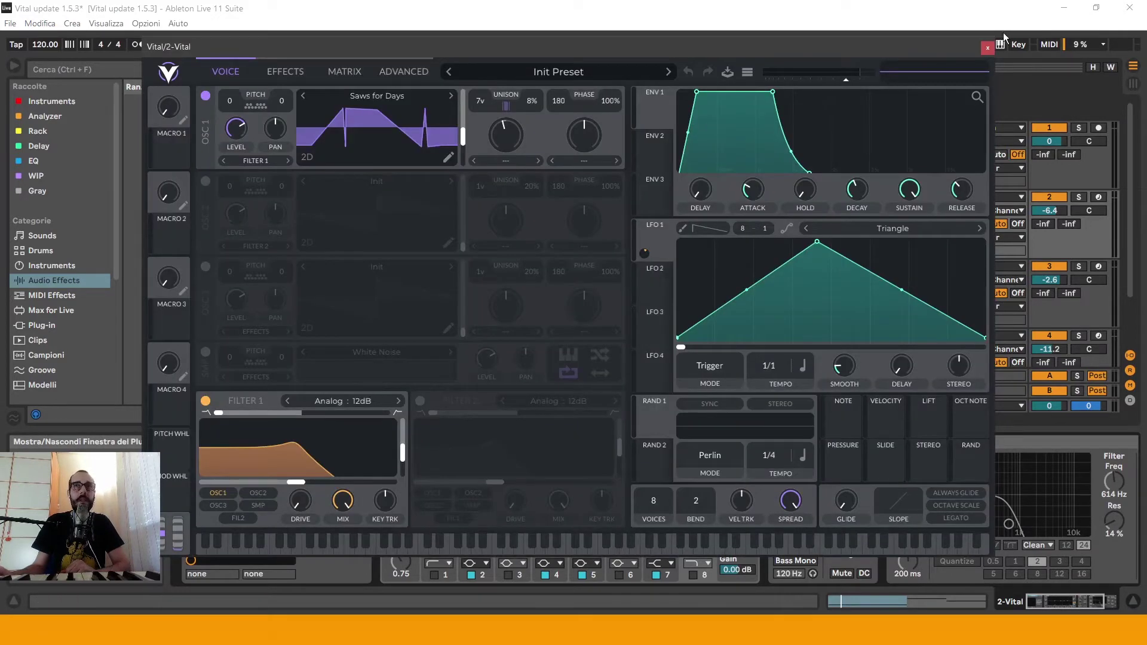
key(ctrl+alt+p)
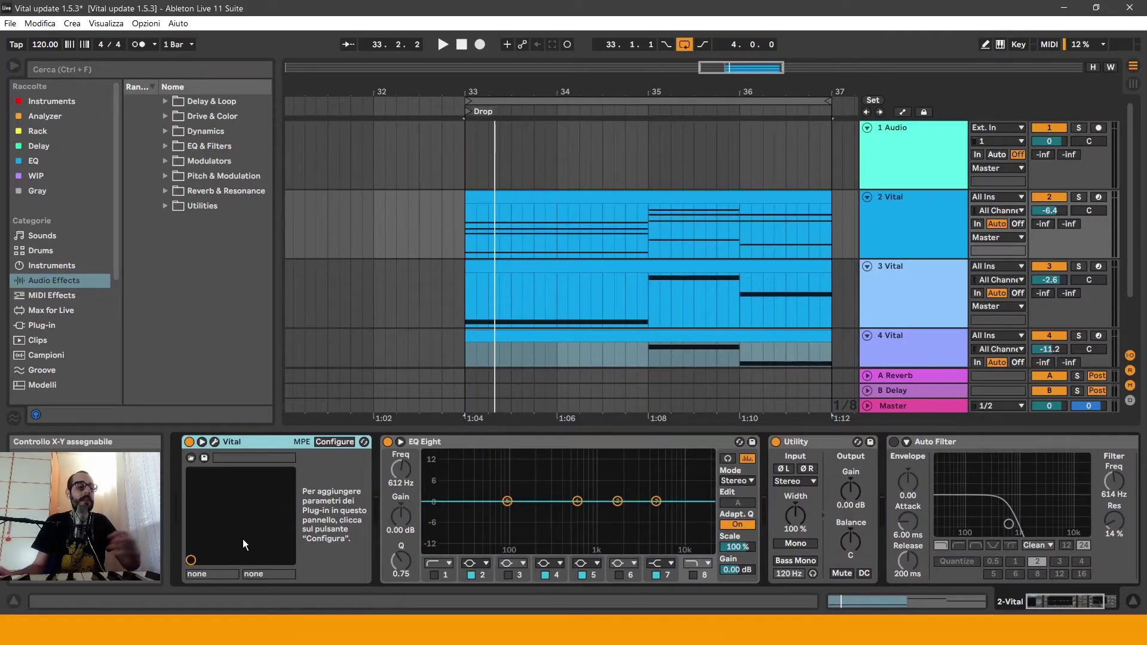
click(216, 442)
click(989, 47)
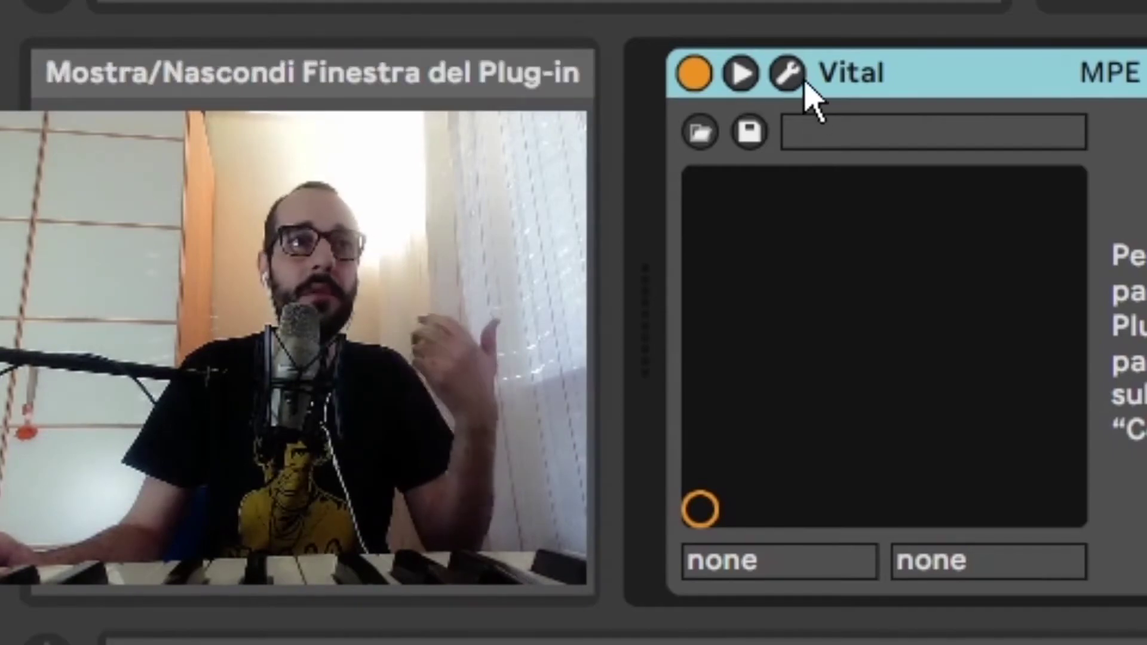
click(787, 73)
drag(738, 52, 740, 52)
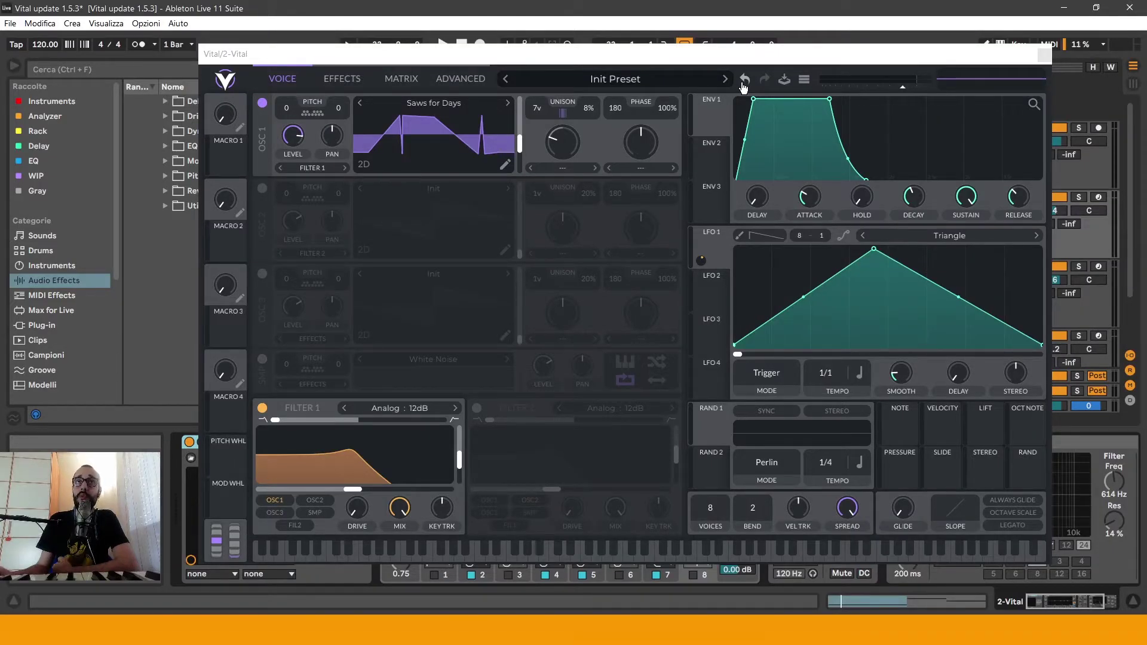
- Try raising oscillator 1's spectral morph amount to its maximum and undo the change
drag(570, 138, 562, 115)
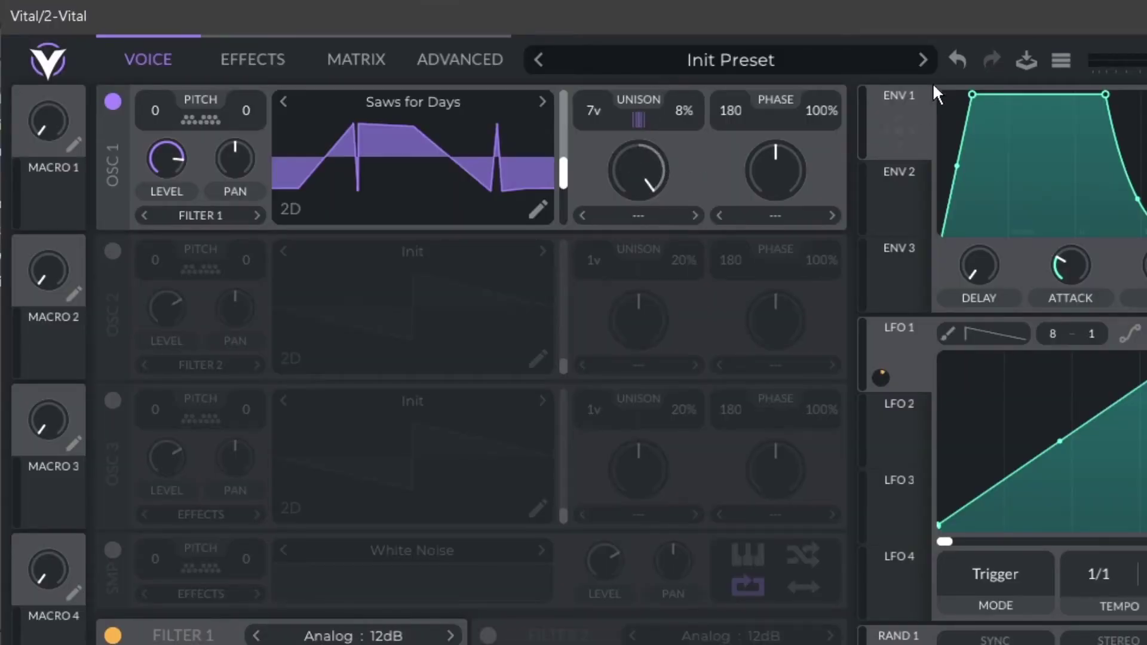
click(958, 61)
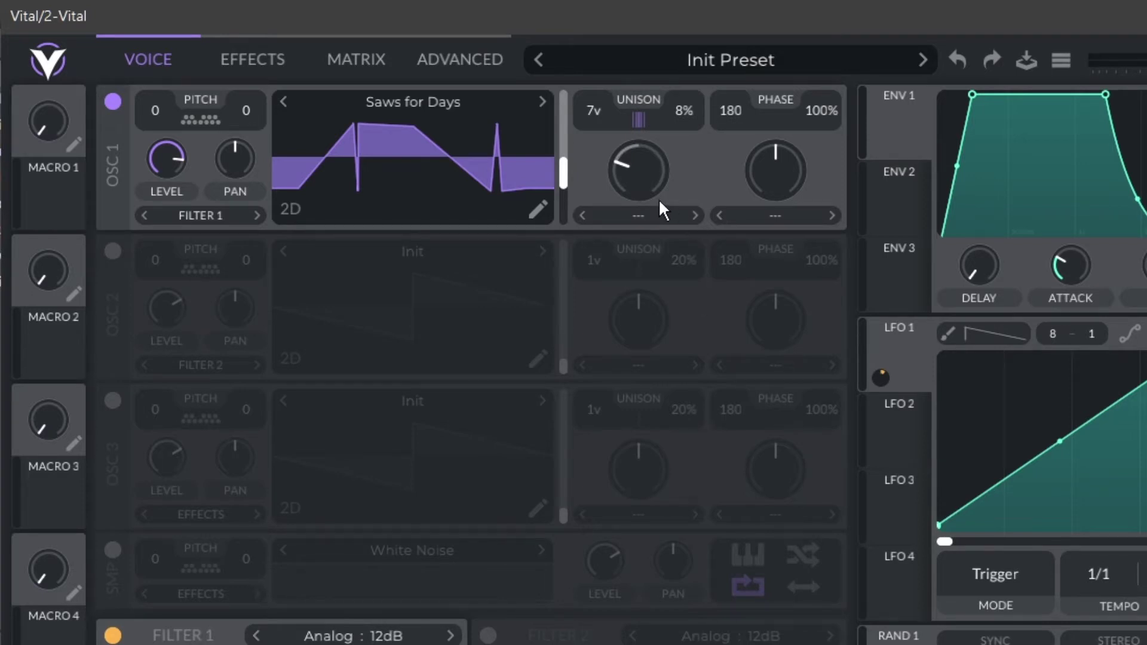
- Try a different wavetable position and a lower level on oscillator 1, testing undo and redo on the changes
drag(563, 180, 563, 122)
drag(166, 158, 149, 249)
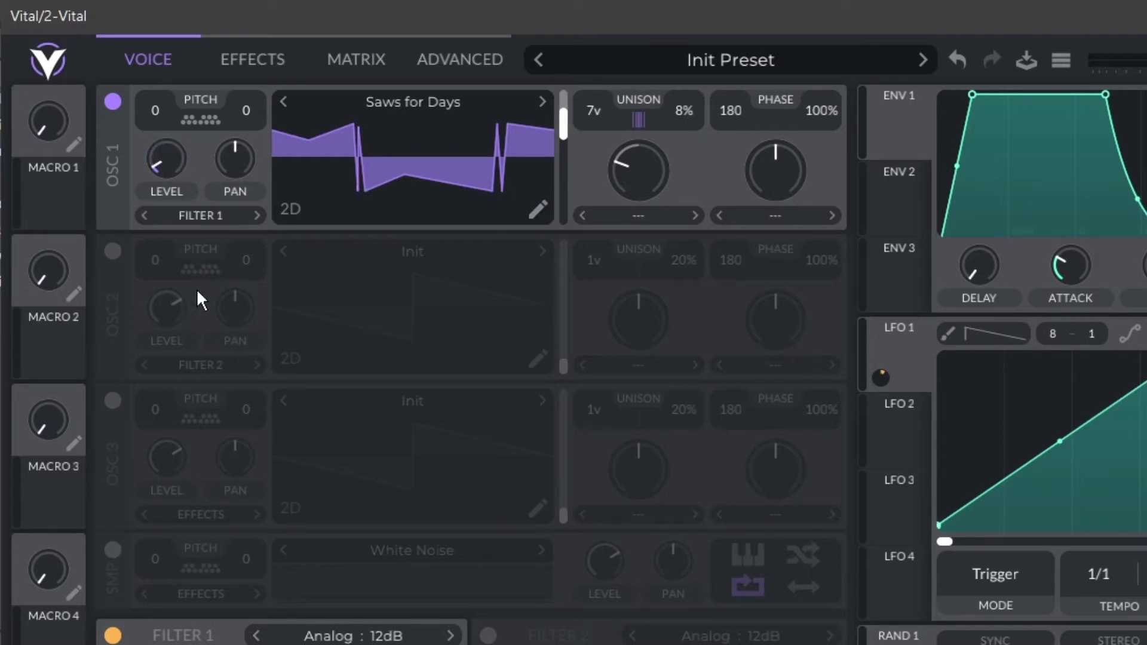
click(956, 60)
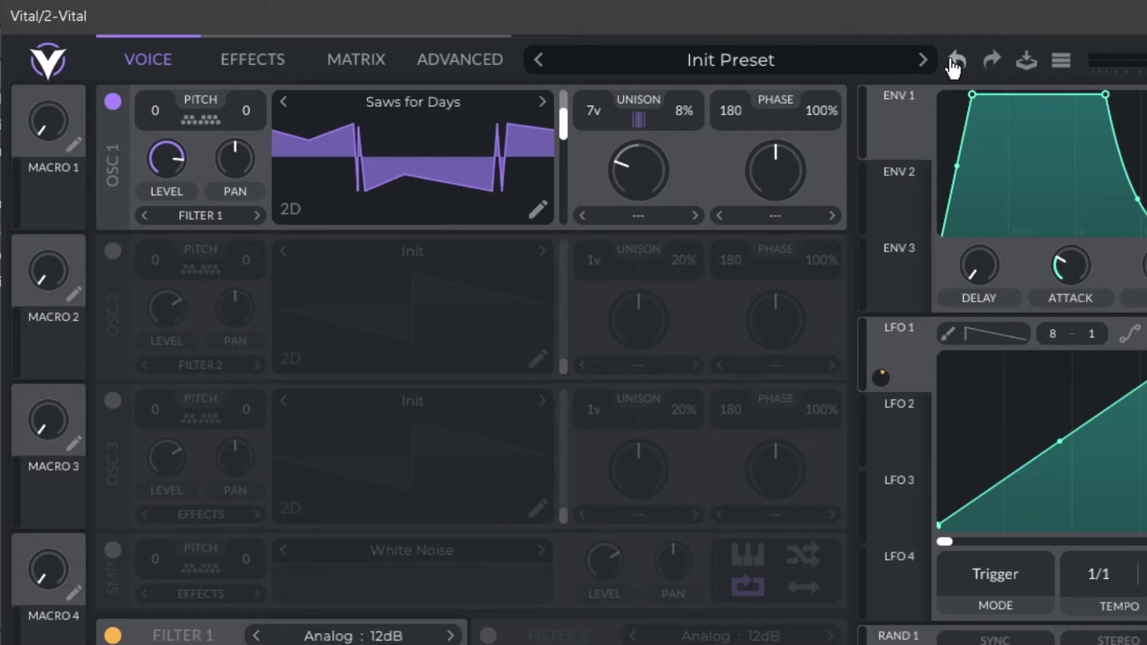
click(956, 61)
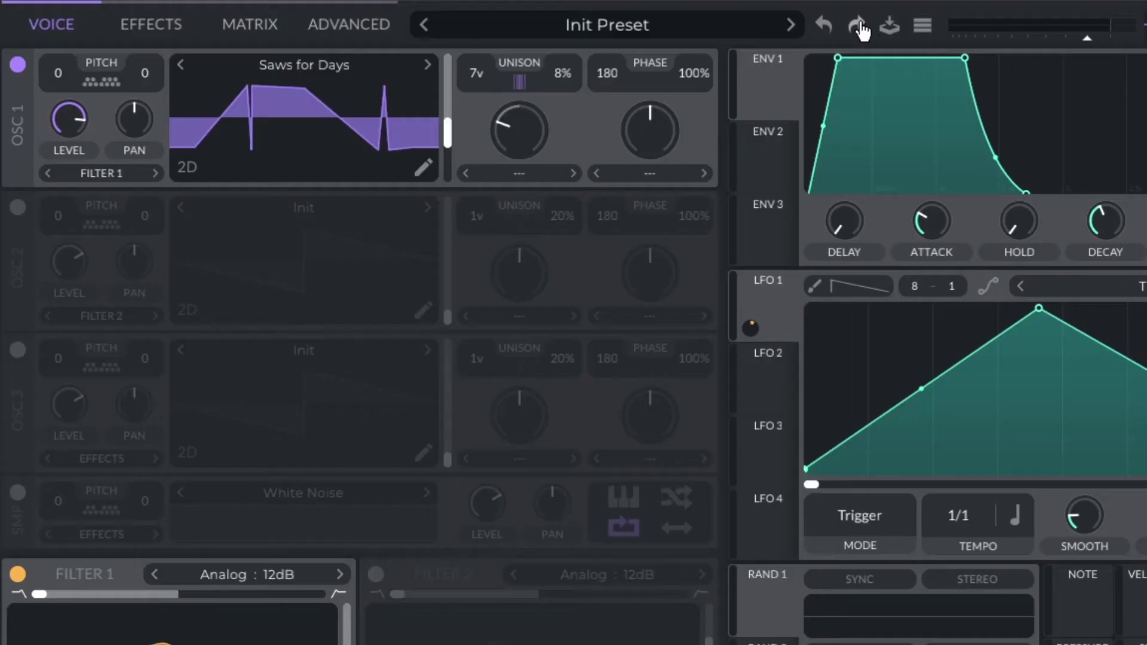
click(859, 27)
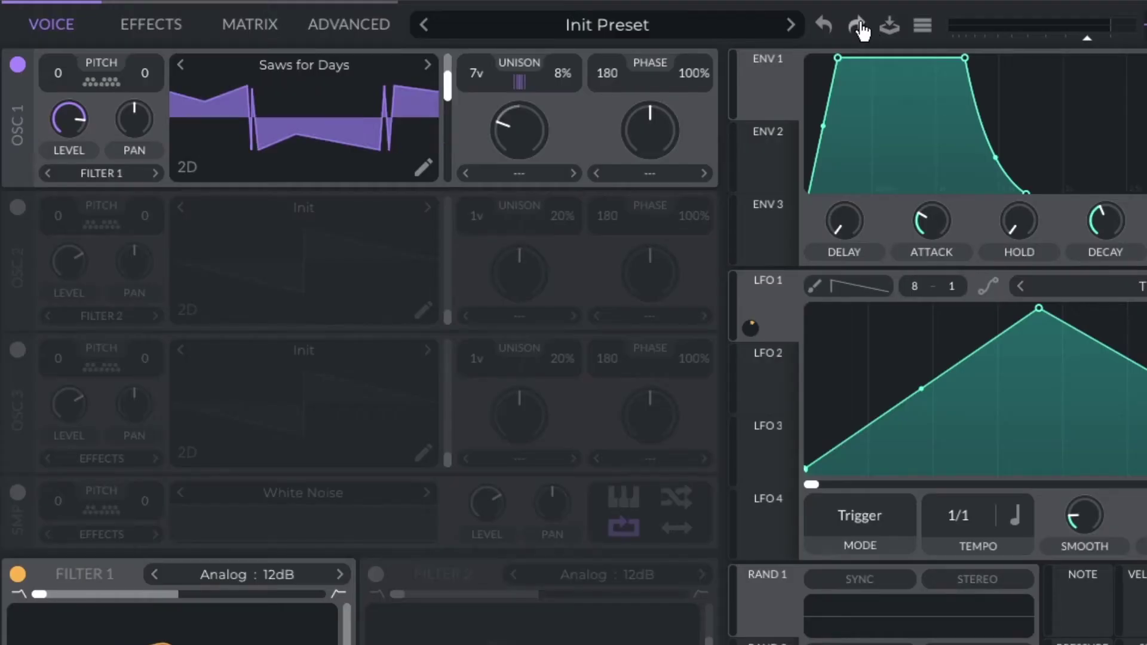
click(825, 25)
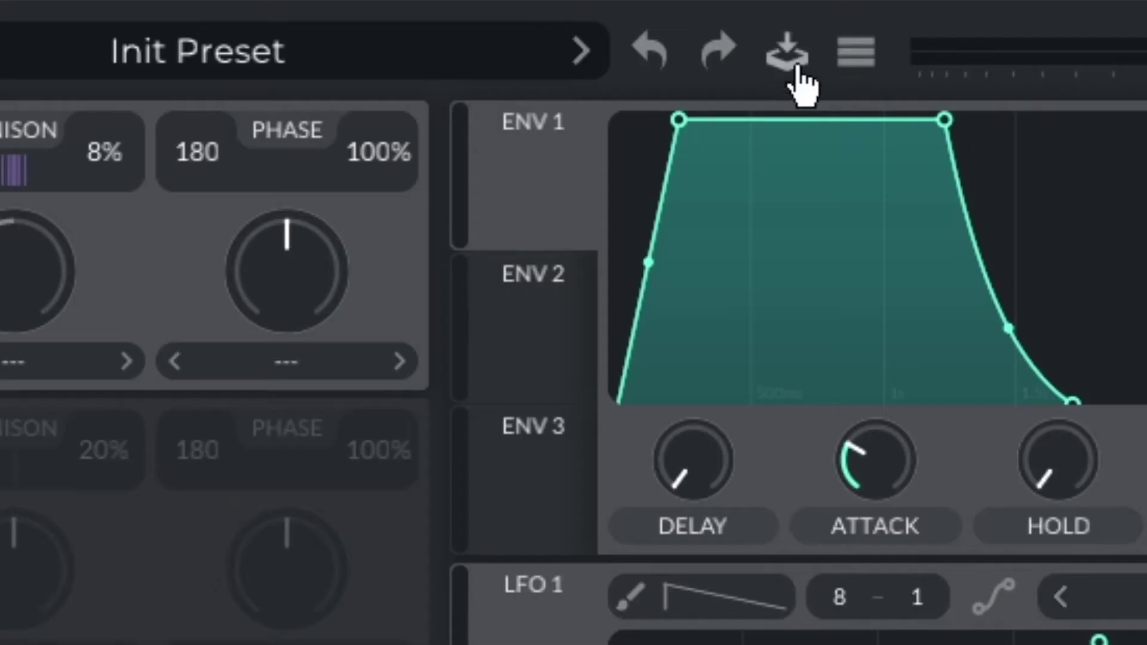
- Open the preset save dialog and dismiss it without saving
click(796, 66)
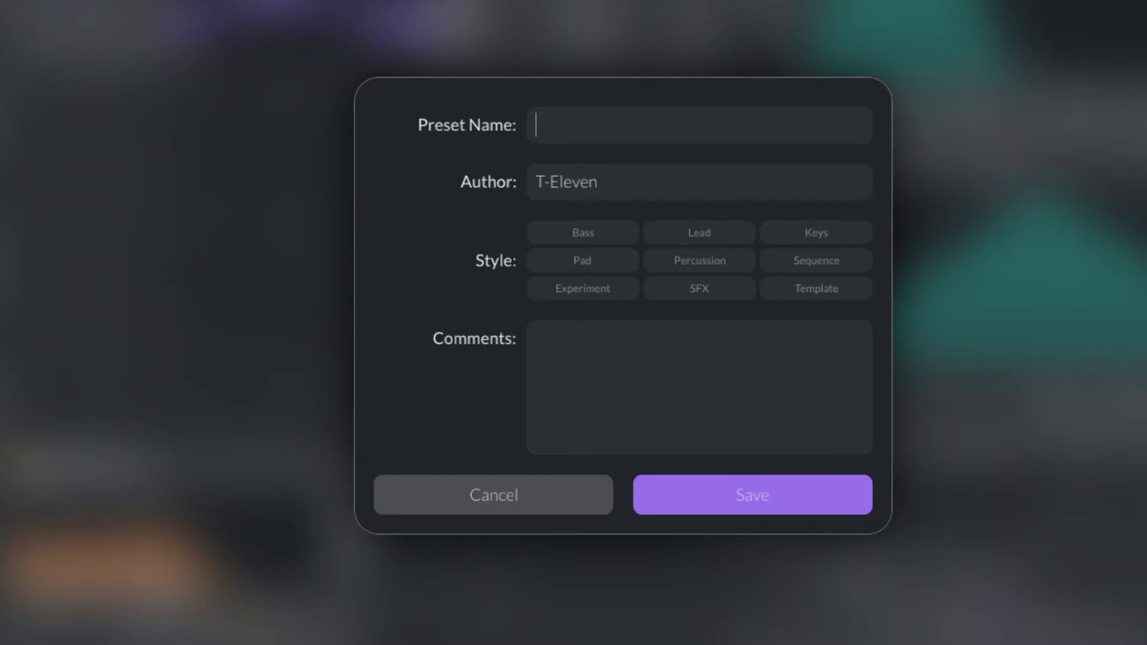
click(521, 49)
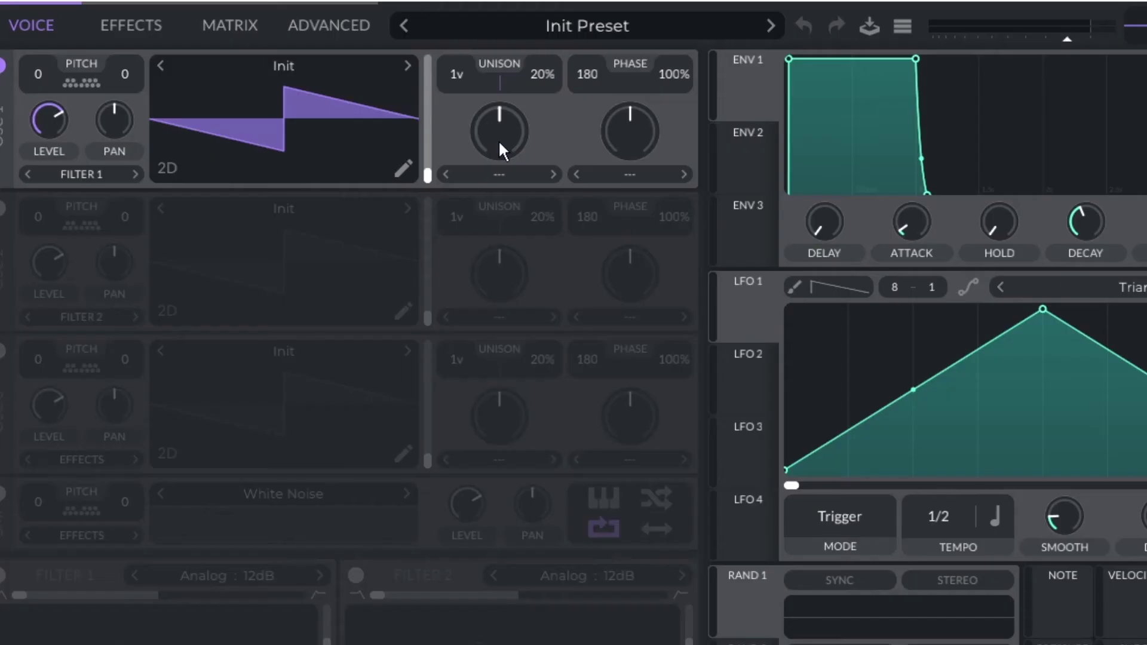
- Set oscillator 1's spectral morph type to Data Compress and raise its amount to the maximum
mouse_move(546, 147)
double_click(495, 144)
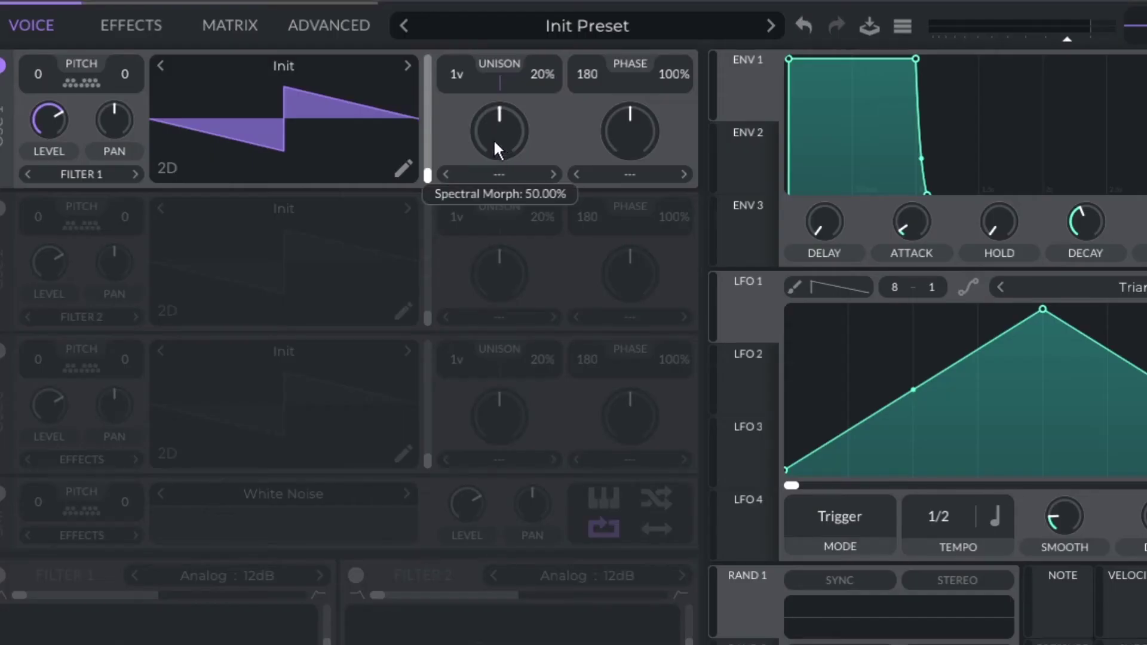
click(512, 175)
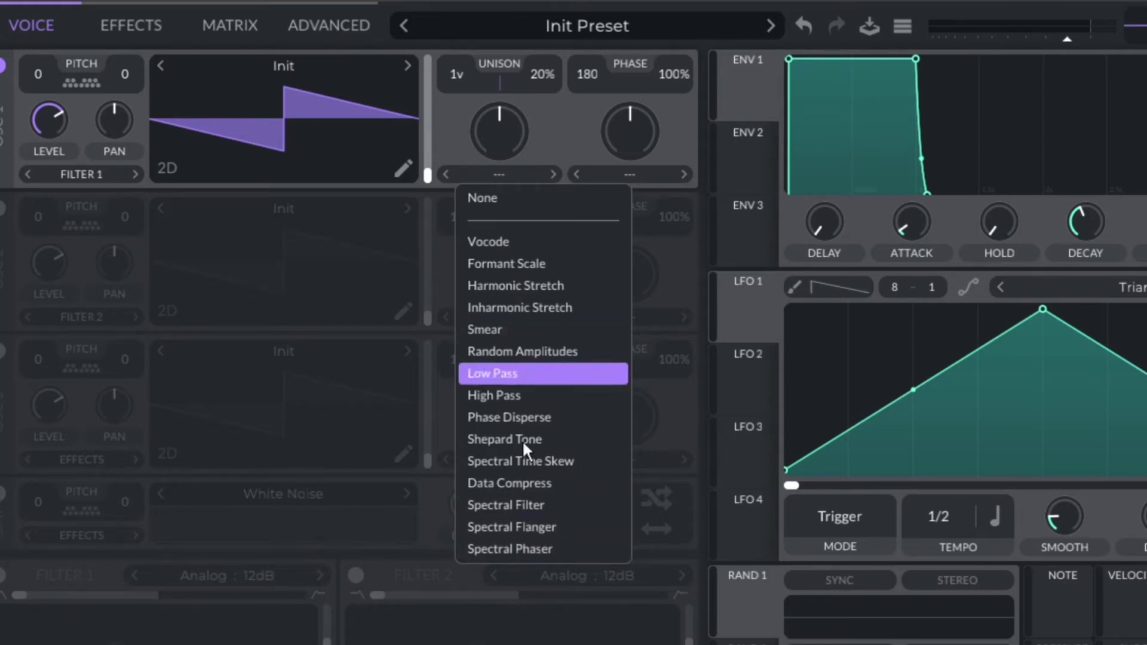
click(515, 483)
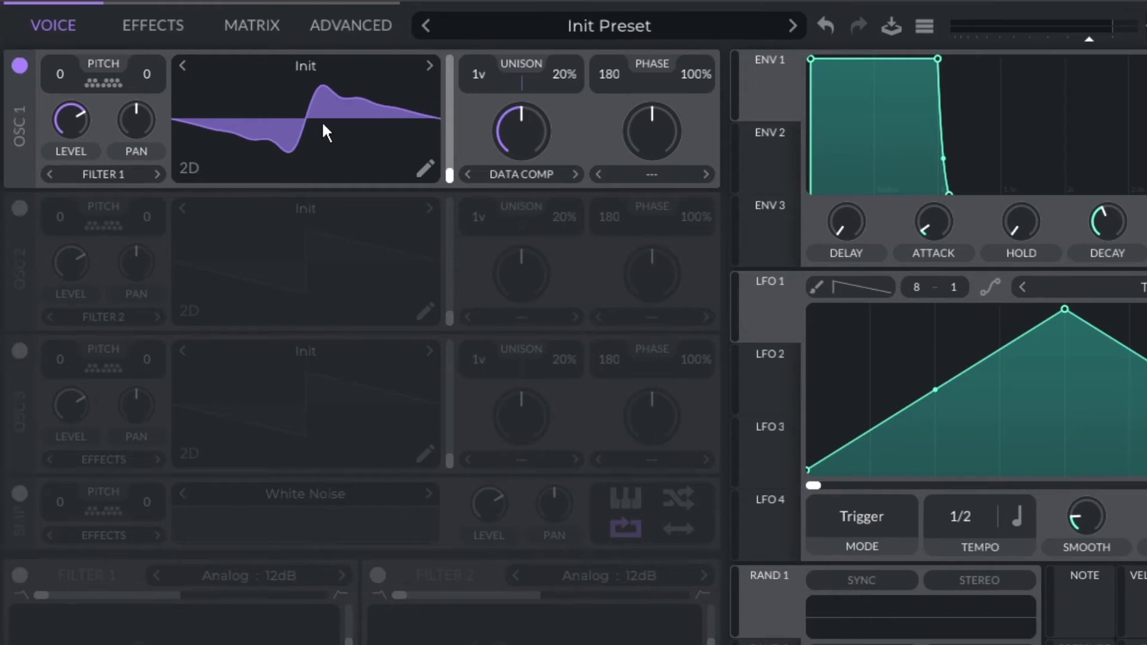
drag(514, 135, 493, 66)
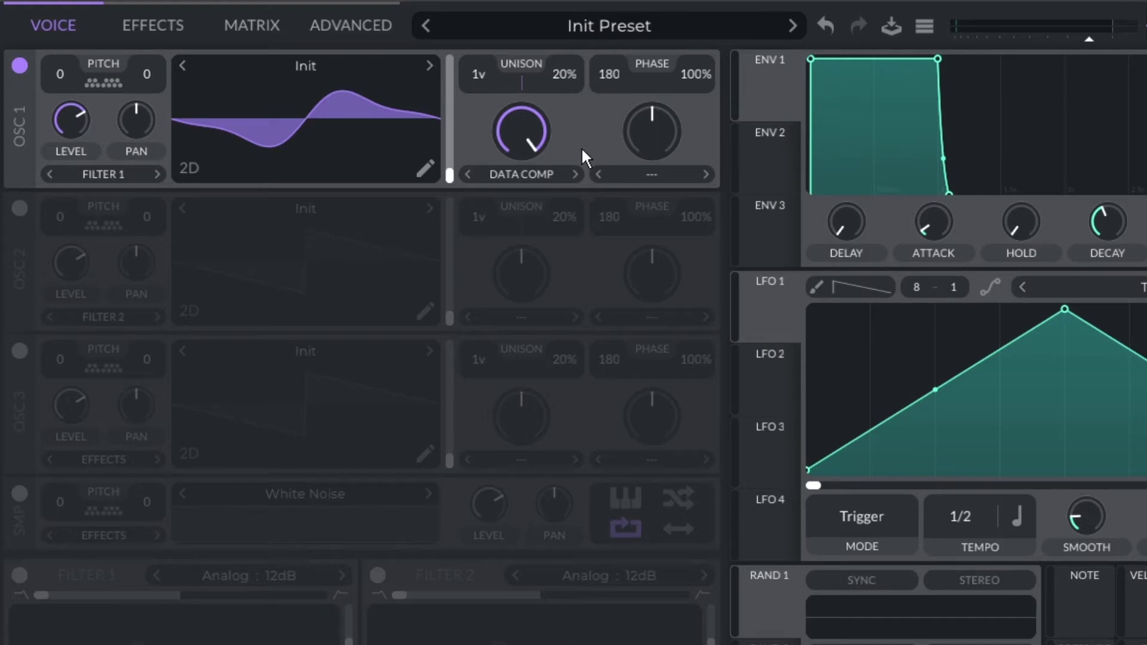
- Switch oscillator 1 to the Basic Shapes wavetable and sweep the Data Compress amount up to 100%
click(429, 66)
drag(521, 130, 521, 87)
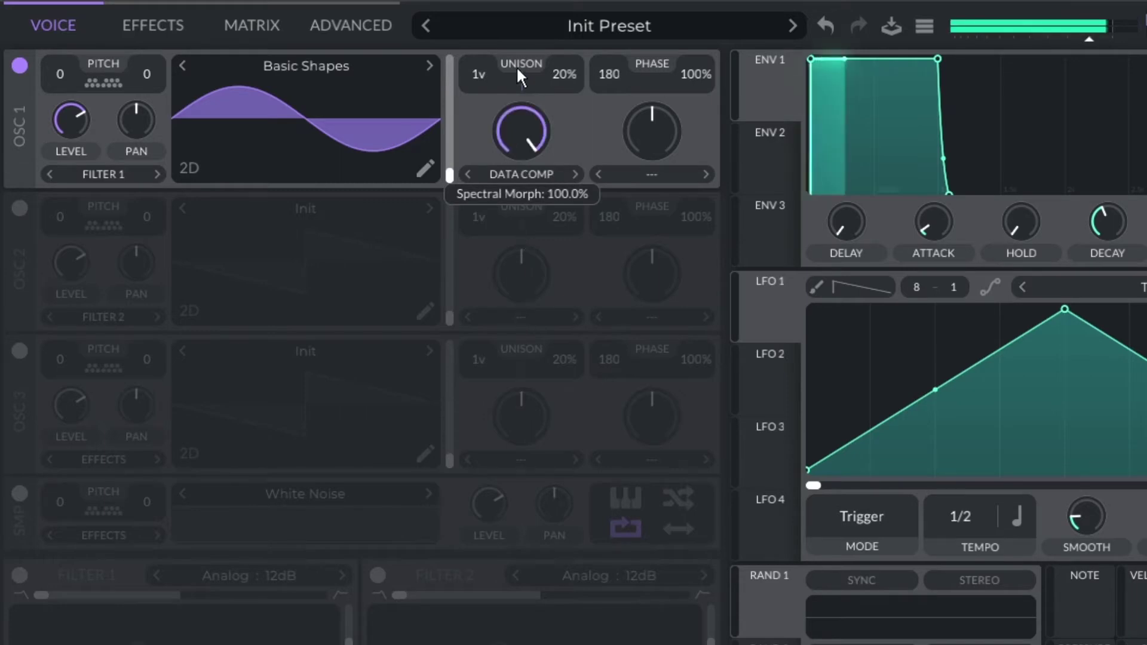
- Load the Post Modern Pulse wavetable into oscillator 1 from the wavetable browser
click(382, 67)
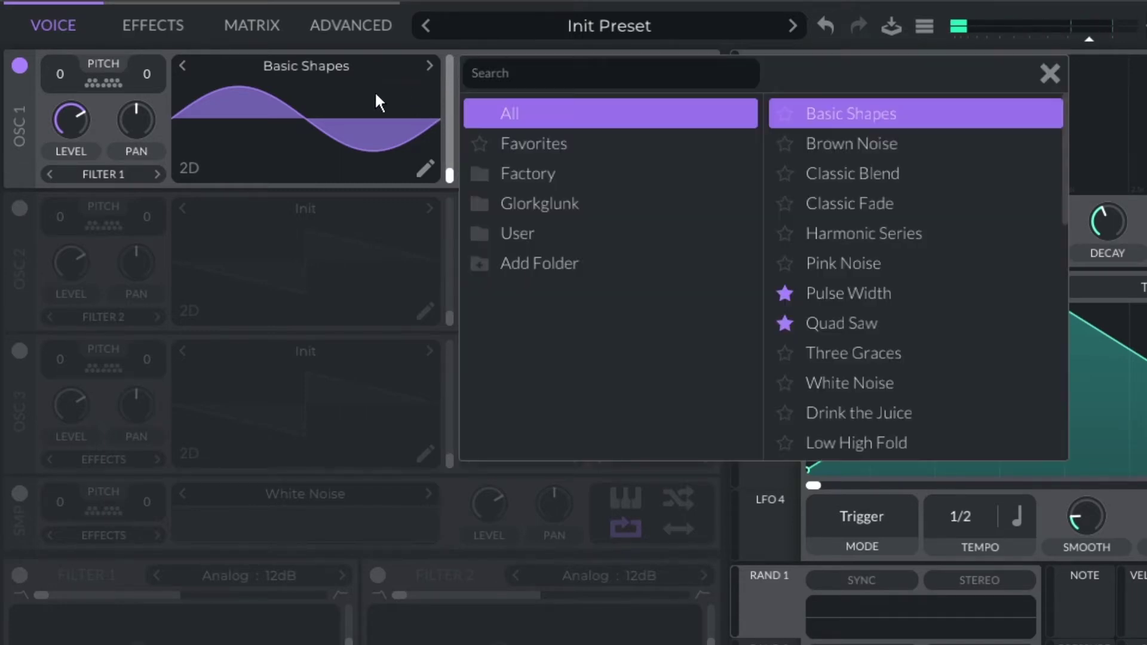
scroll(867, 323, down, 3)
click(868, 327)
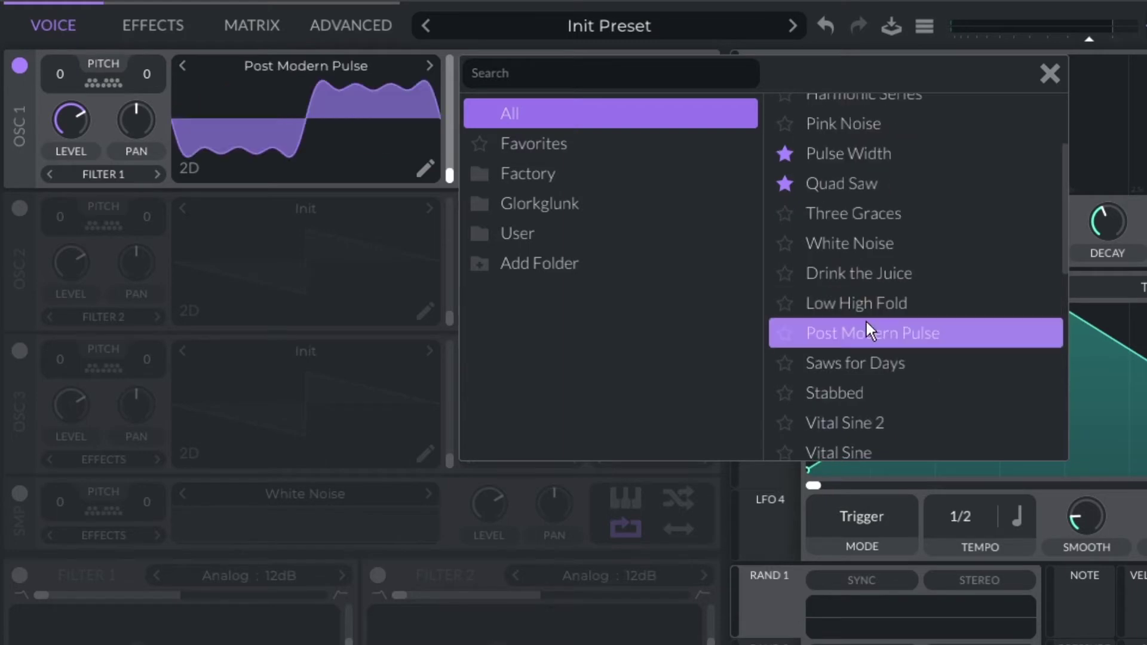
click(410, 113)
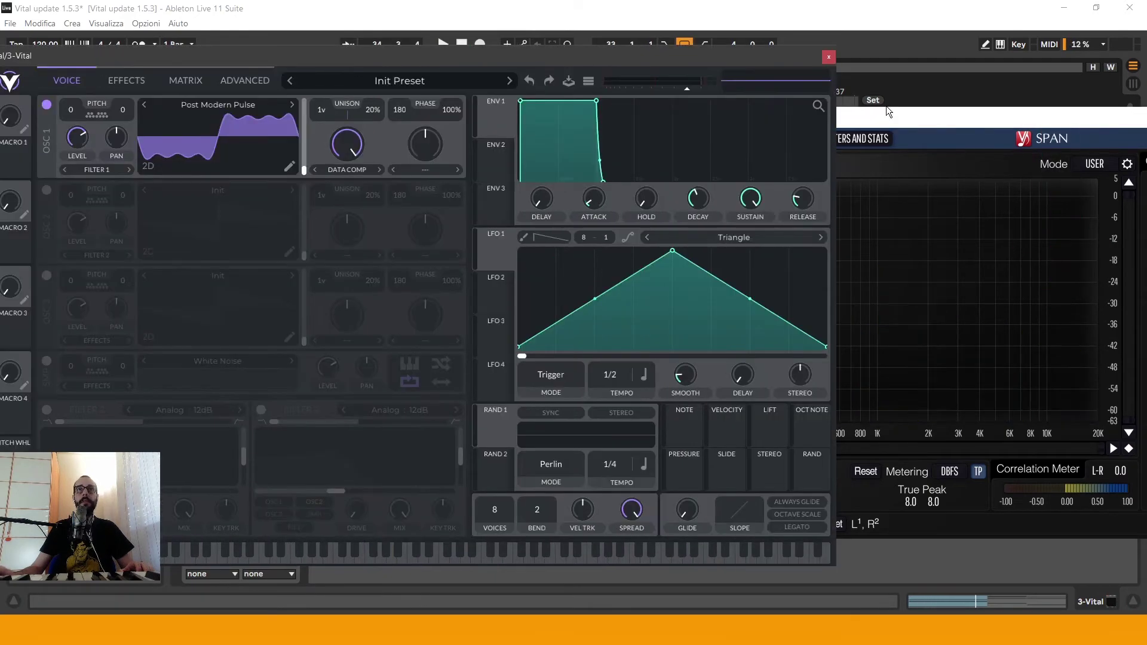
- Bring up the SPAN analyser and set oscillator 1's spectral morph type to Random Amplitudes in Vital
click(888, 111)
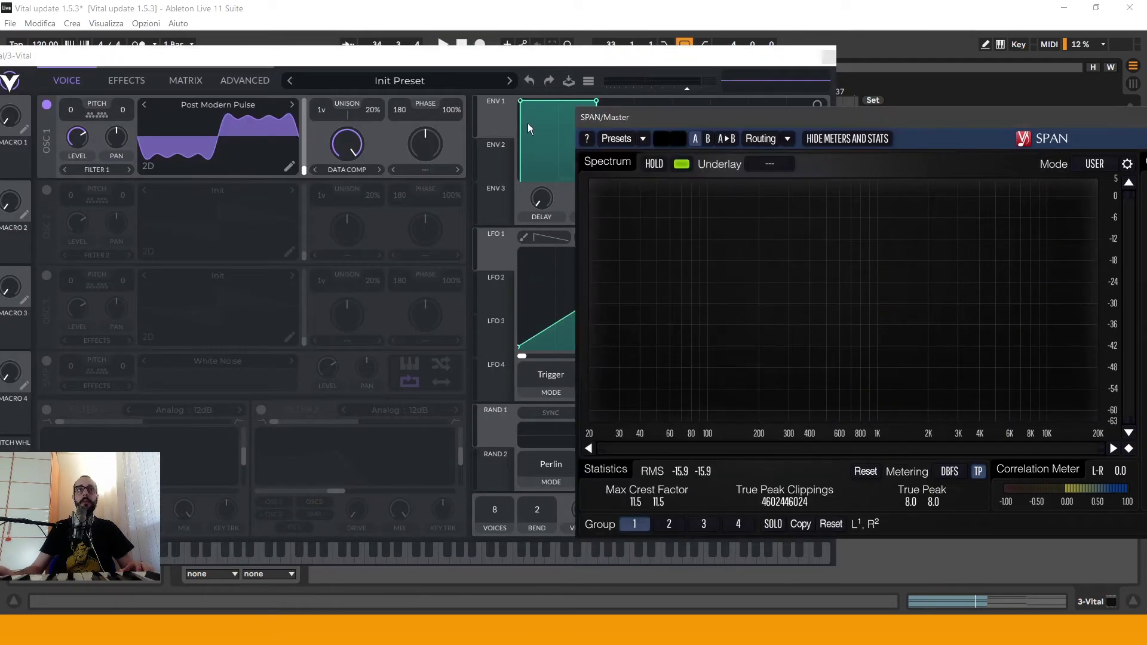
click(347, 169)
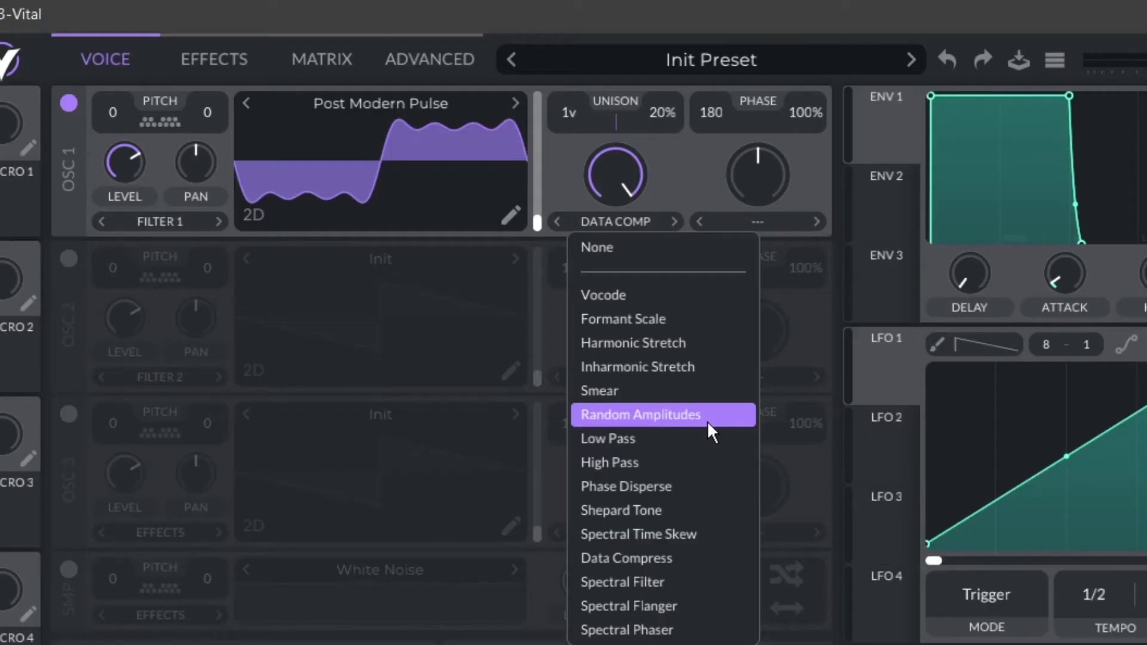
click(687, 415)
click(608, 226)
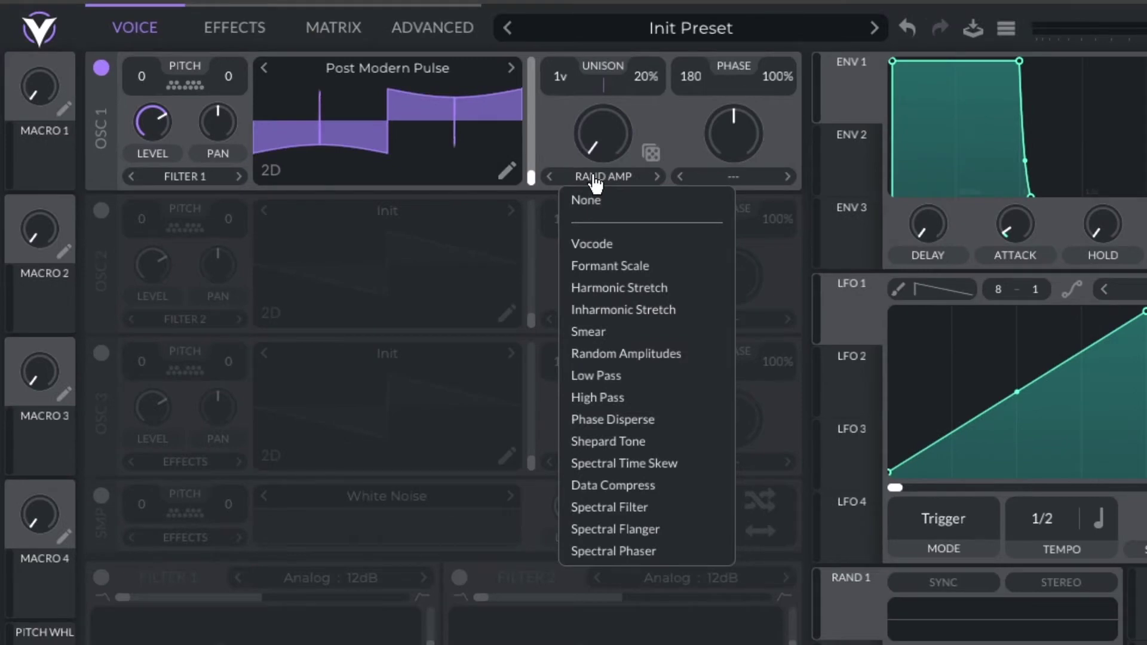
click(622, 168)
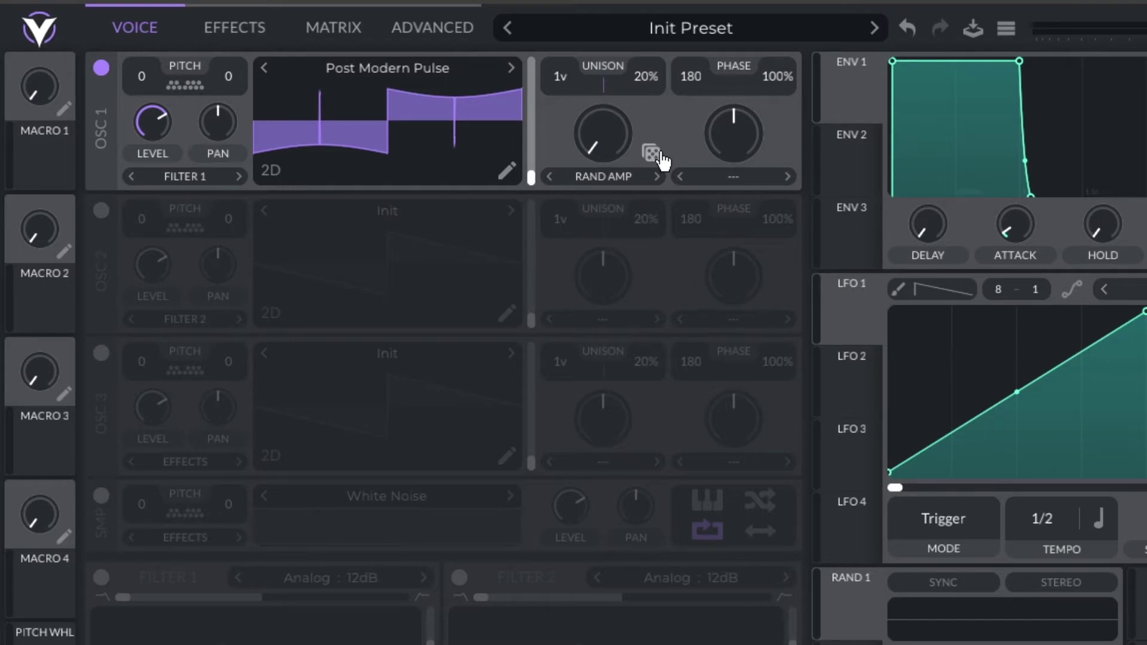
- Sweep oscillator 1's Random Amplitudes morph amount up and back down to its minimum
mouse_move(588, 138)
mouse_down()
mouse_move(600, 249)
mouse_move(597, 124)
mouse_up()
scroll(621, 141, up, 3)
scroll(614, 135, down, 3)
scroll(614, 135, up, 4)
scroll(610, 126, down, 4)
- Search the wavetables for "saw" and load Quad Saw into oscillator 1
click(410, 72)
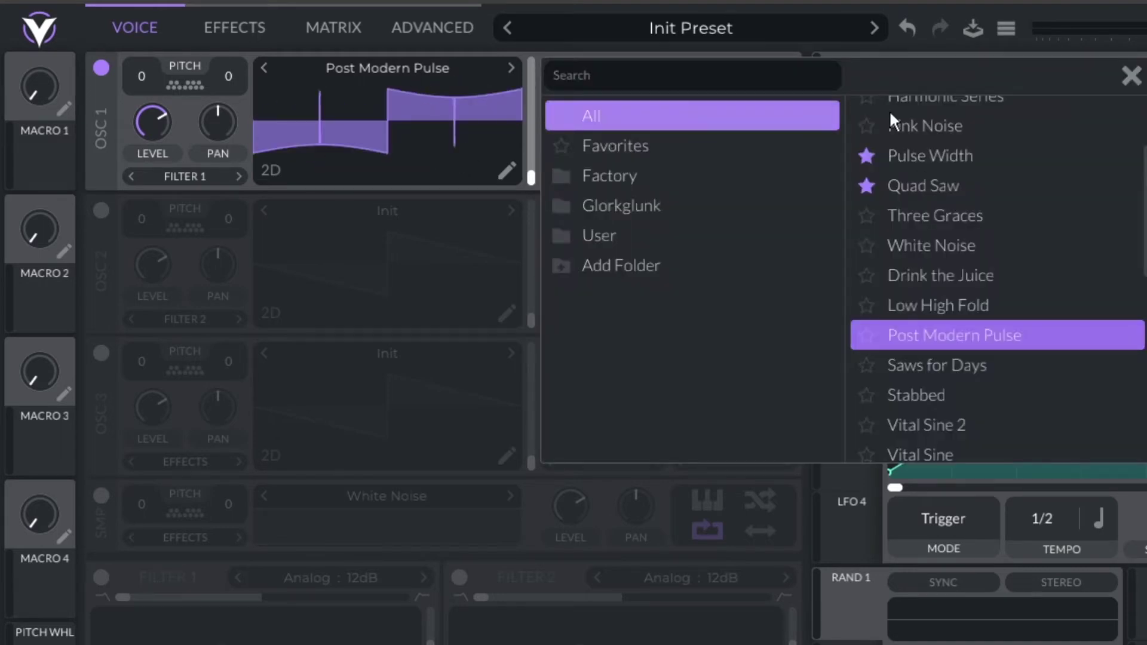
text(saw)
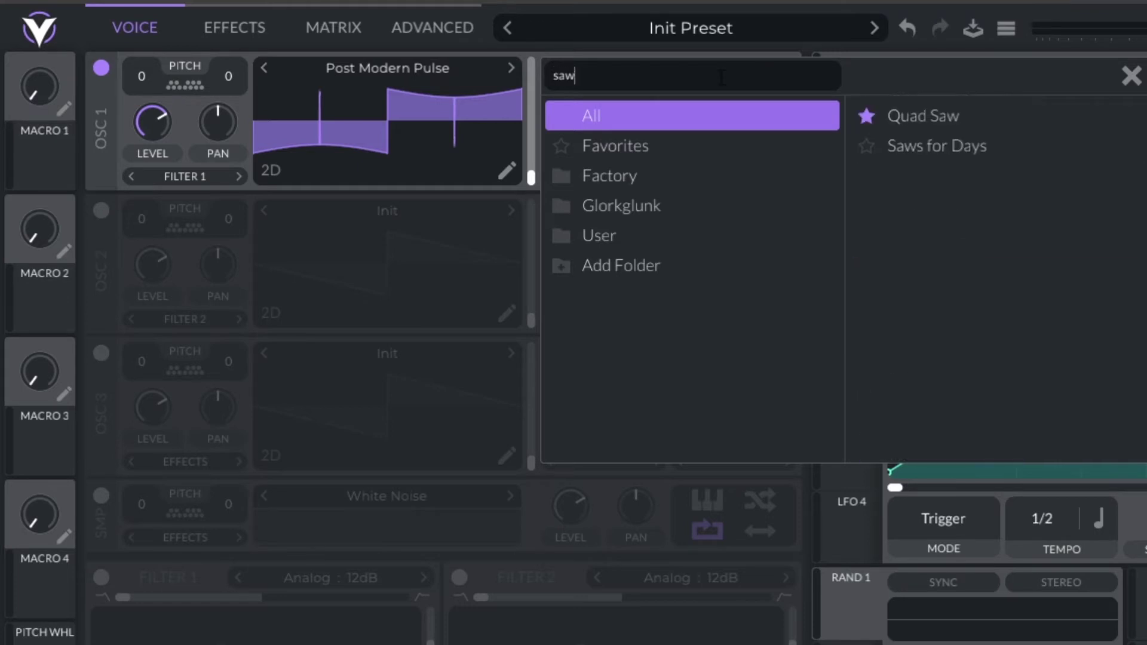
click(934, 115)
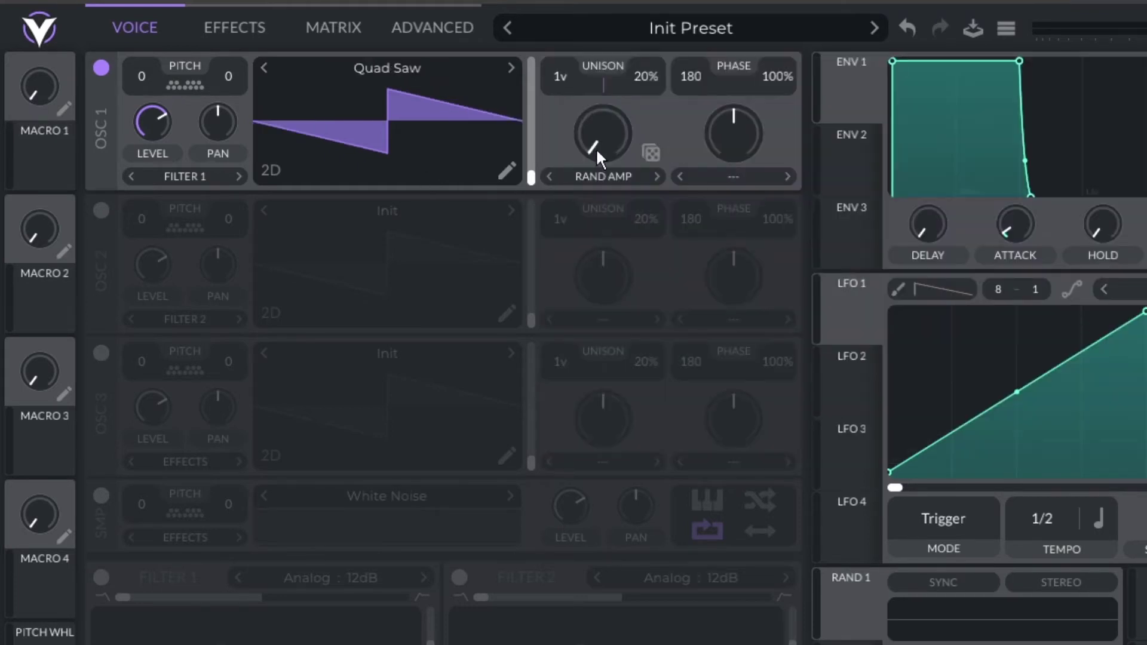
- Set oscillator 1's spectral morph type to None and sweep the morph amount to 100% and back to its minimum
drag(620, 108, 609, 239)
click(616, 176)
click(623, 198)
drag(621, 149, 607, 89)
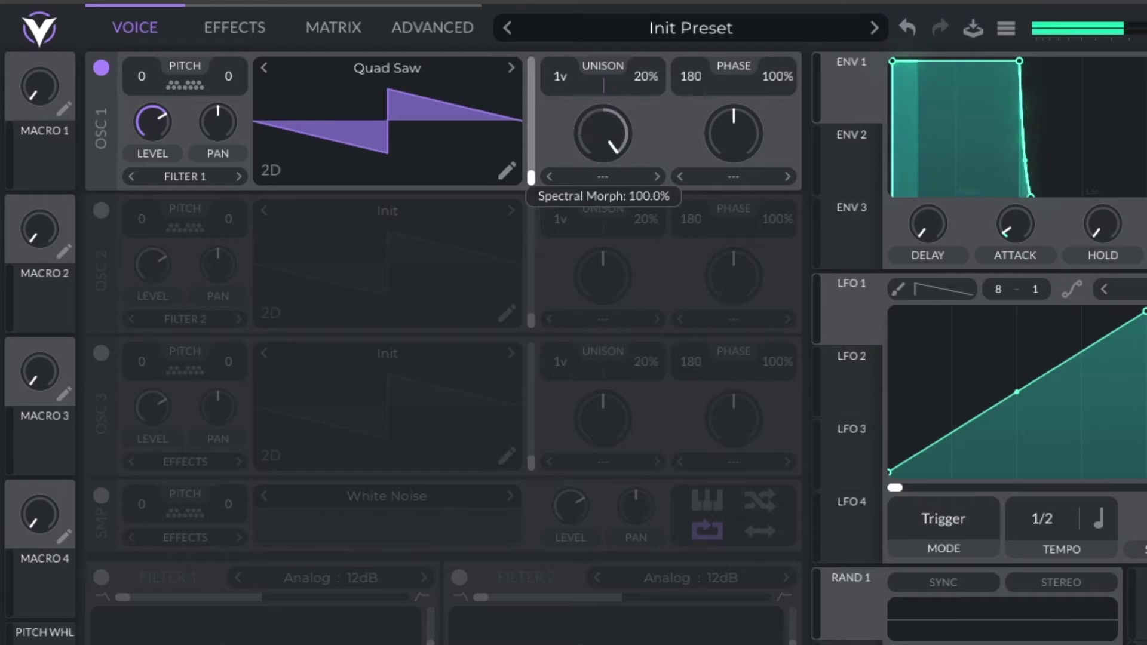
drag(639, 387, 598, 189)
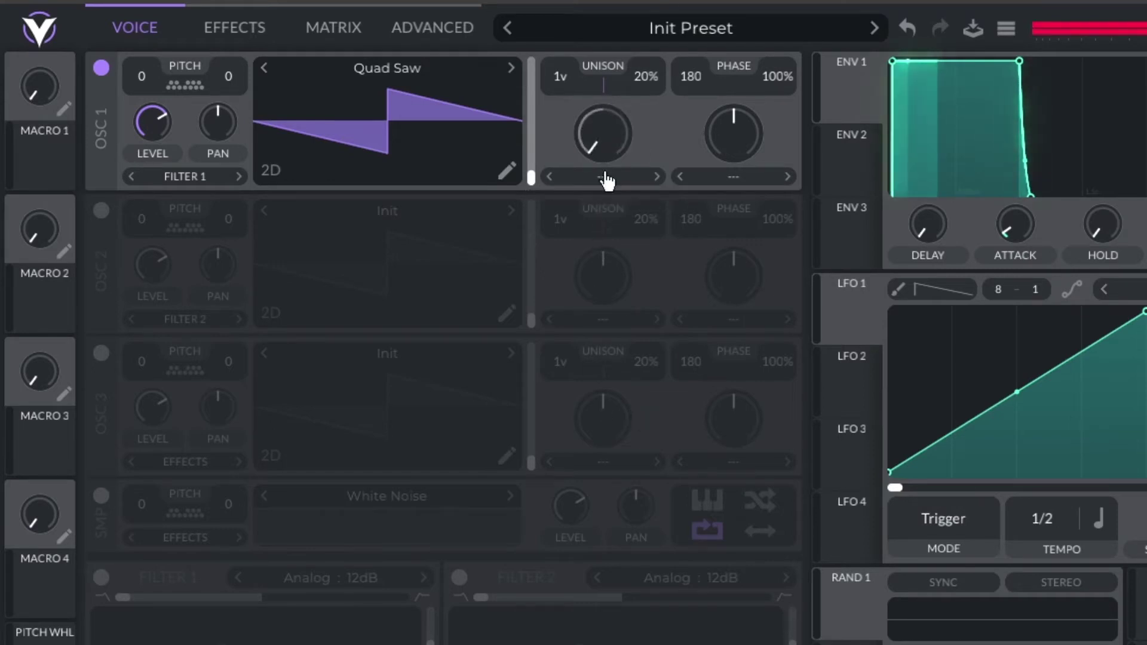
- Try Smear on oscillator 1, set its spectral morph type to Random Amplitudes, and raise the morph amount to just under half
click(605, 177)
click(693, 336)
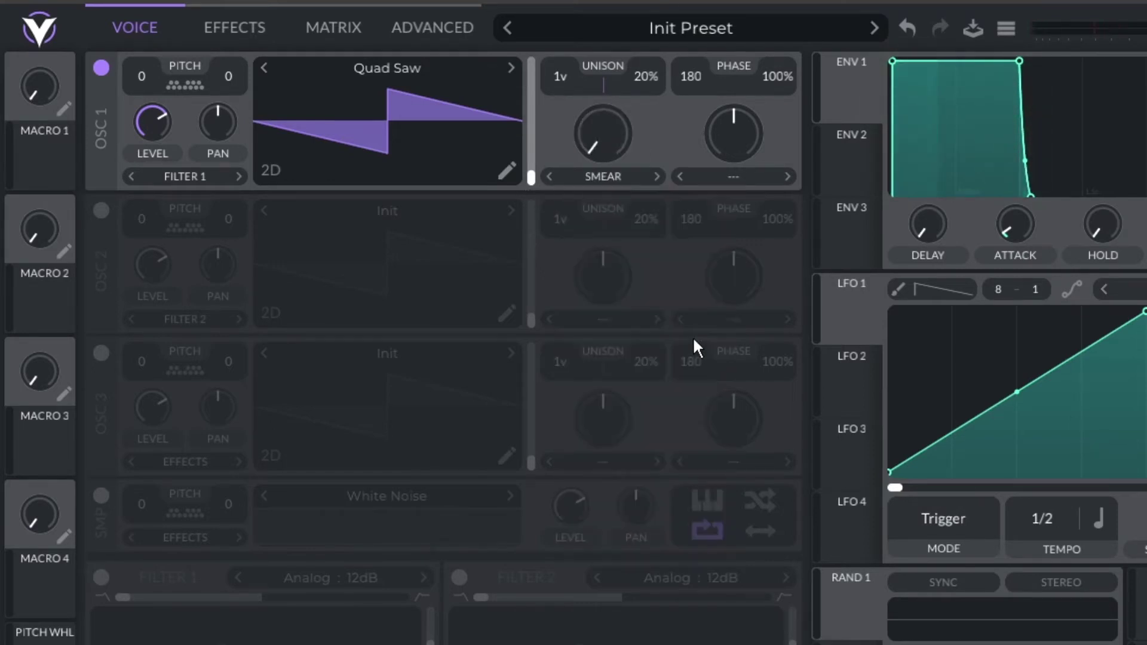
click(605, 177)
click(626, 353)
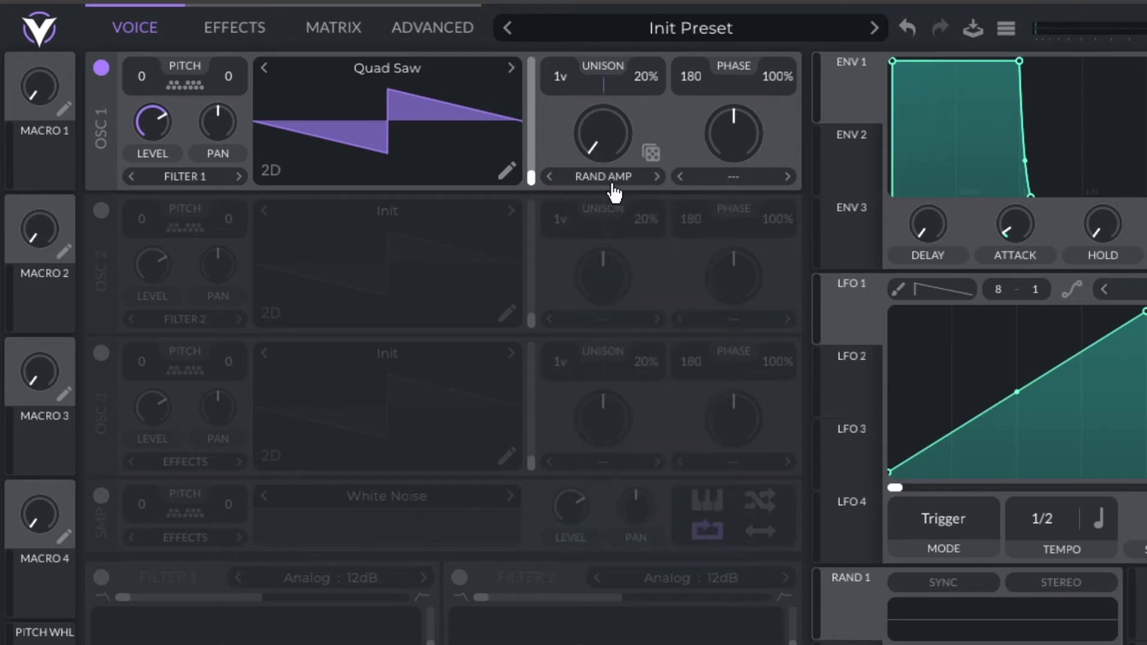
drag(605, 152, 631, 95)
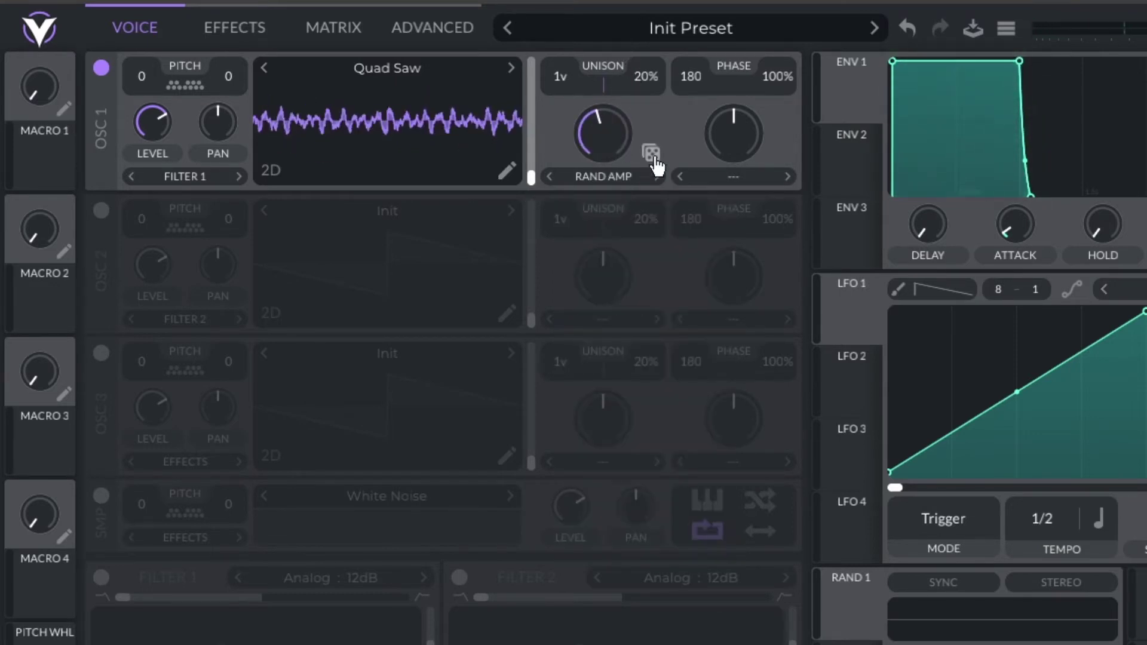
- Randomize oscillator 1's Random Amplitudes pattern repeatedly to produce different waveform variations
click(653, 158)
click(654, 157)
click(653, 157)
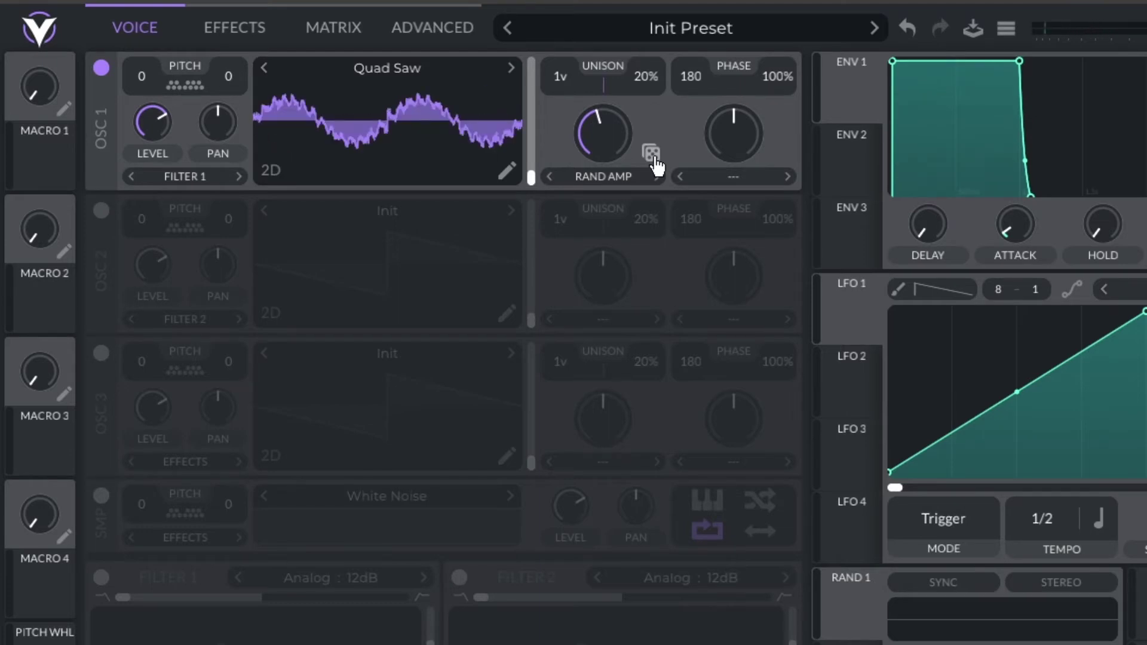
click(653, 157)
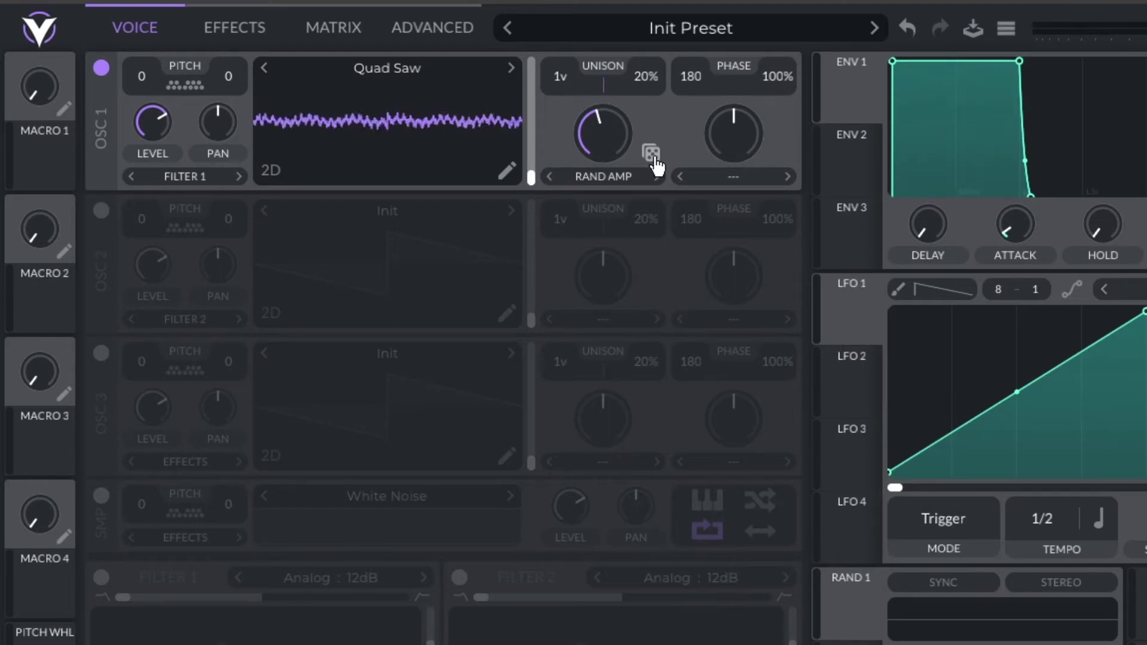
click(653, 157)
click(653, 157)
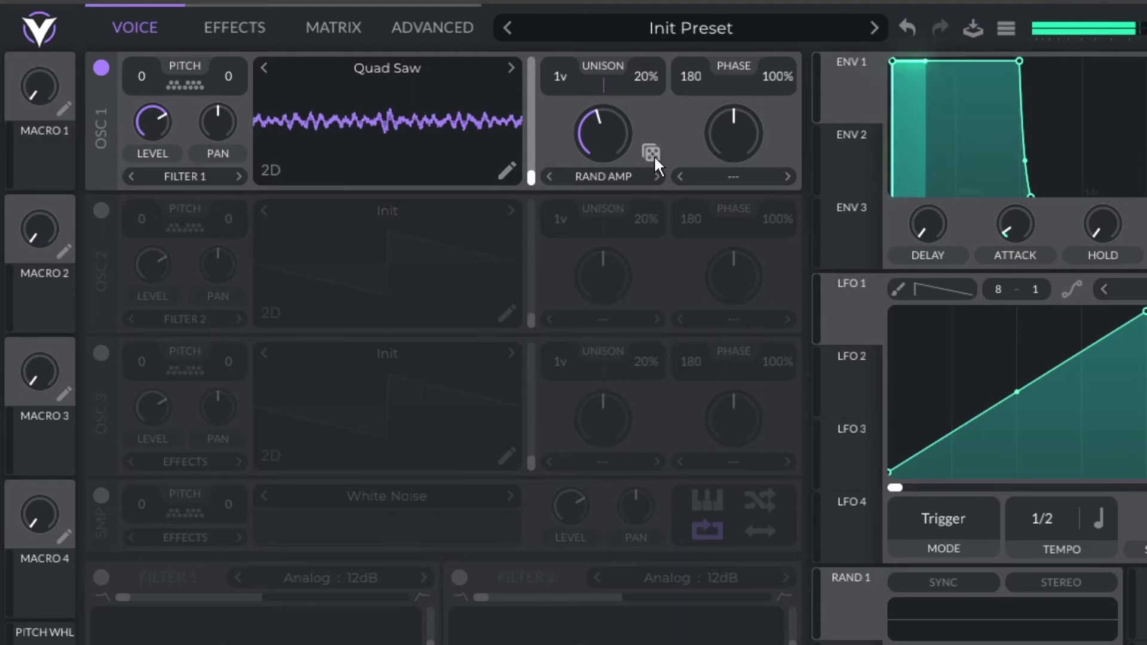
click(653, 157)
click(653, 156)
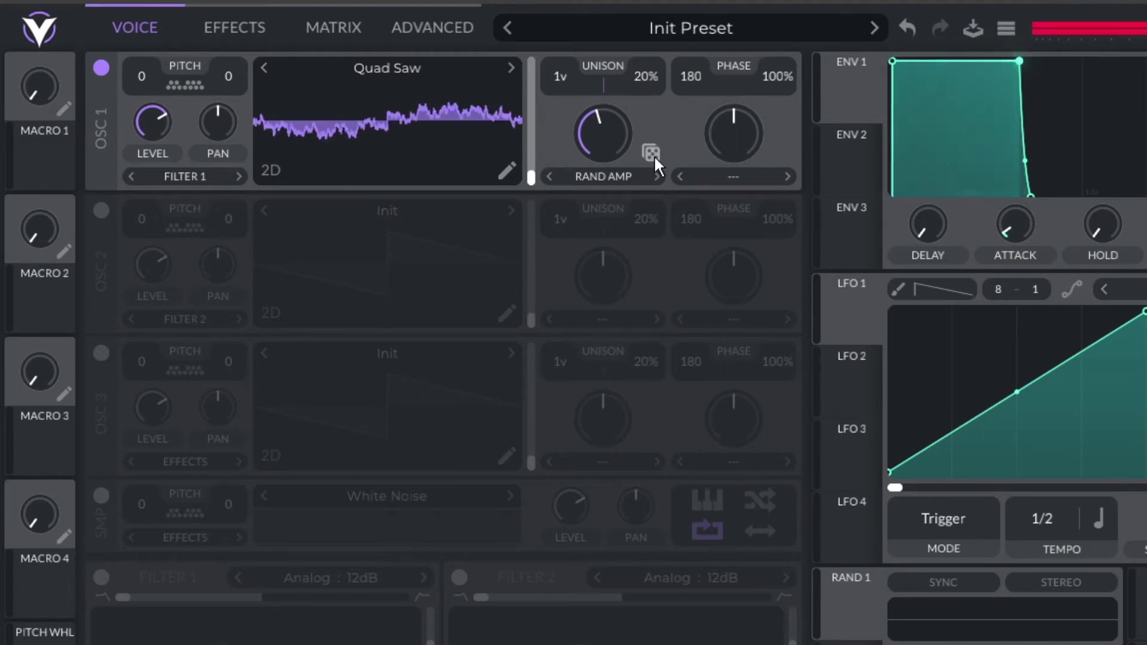
click(654, 157)
- Raise oscillator 1's Random Amplitudes morph amount to about two thirds and browse the list of wavetables
drag(603, 150, 615, 145)
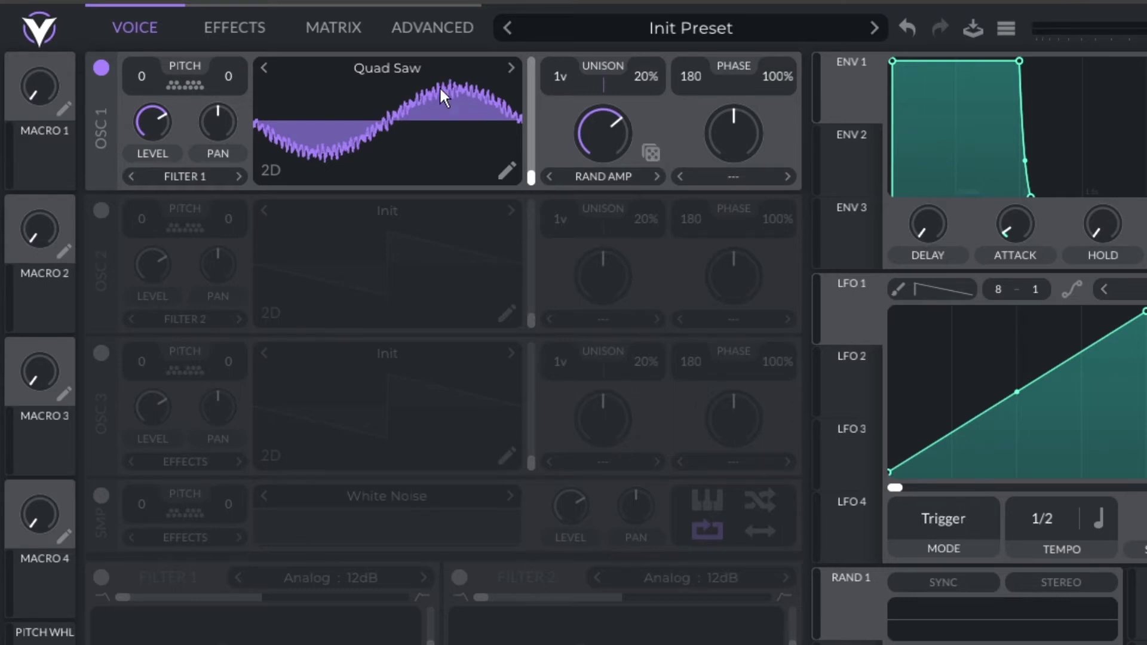
click(409, 64)
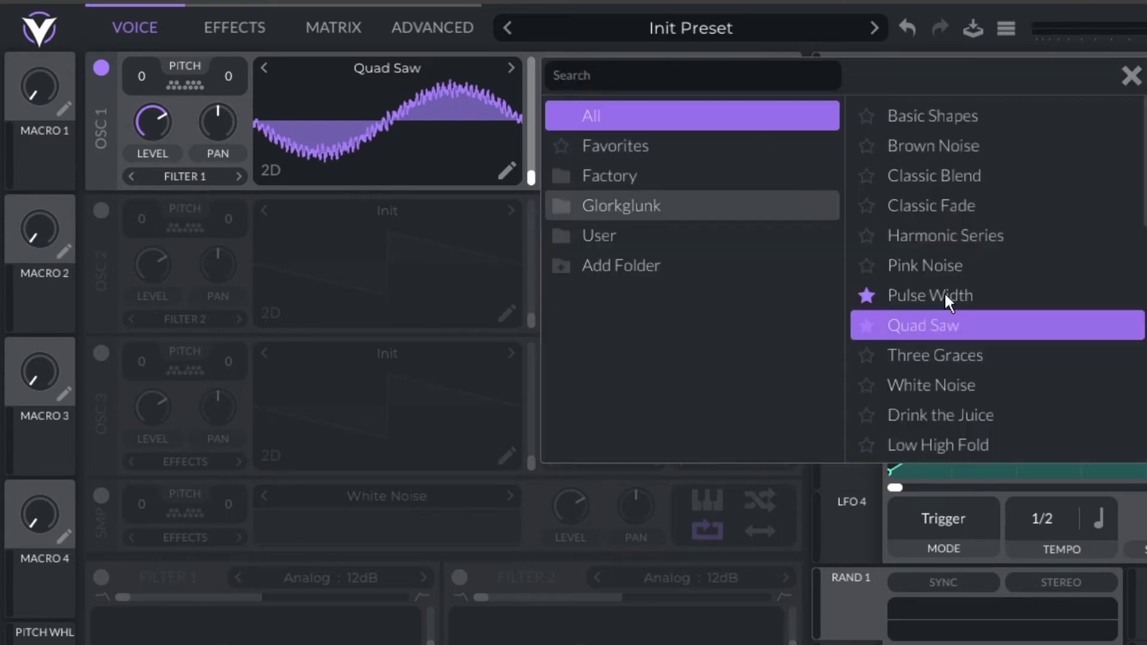
click(417, 63)
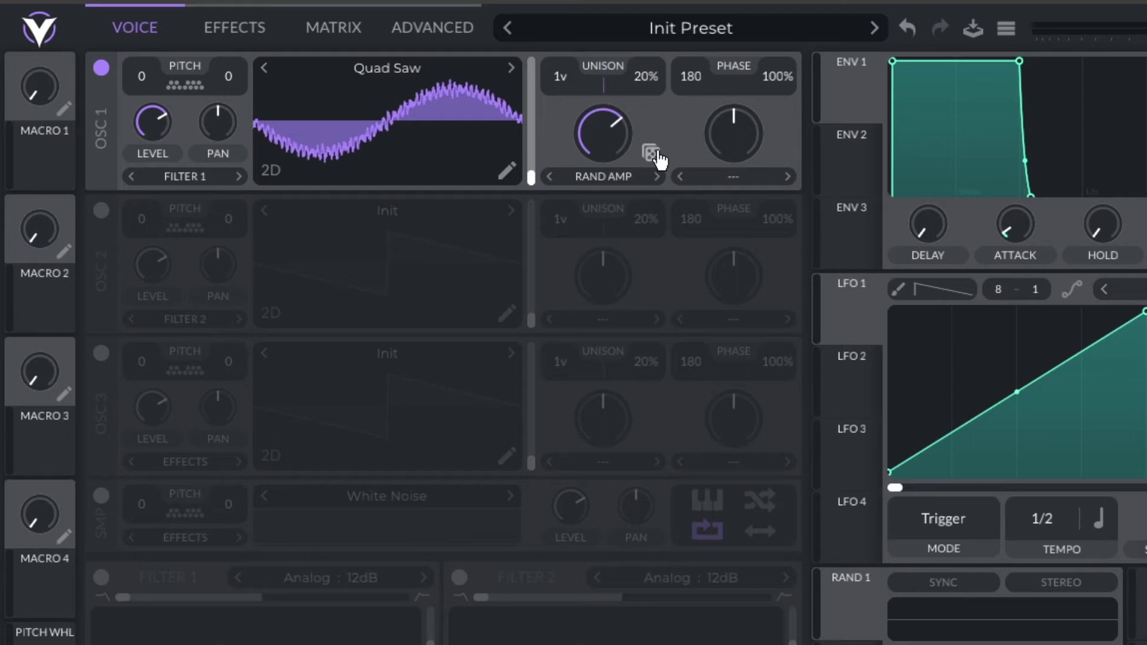
- Set oscillator 1's spectral morph type to Spectral Filter, sweep the morph amount, and open the filter curve for editing
click(659, 162)
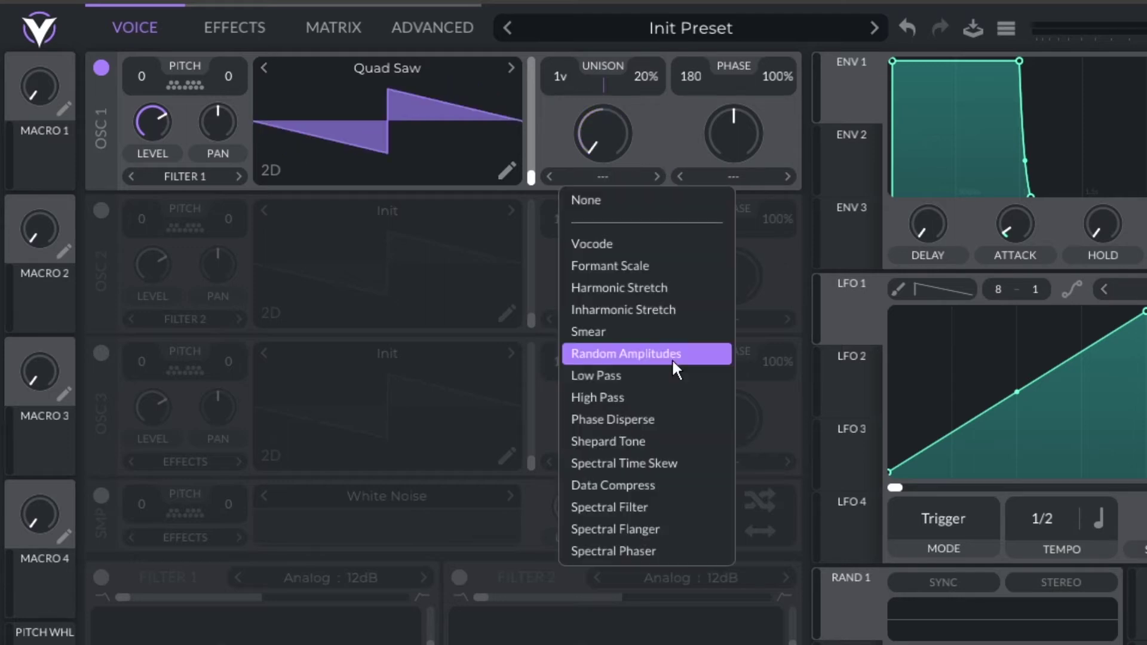
click(671, 510)
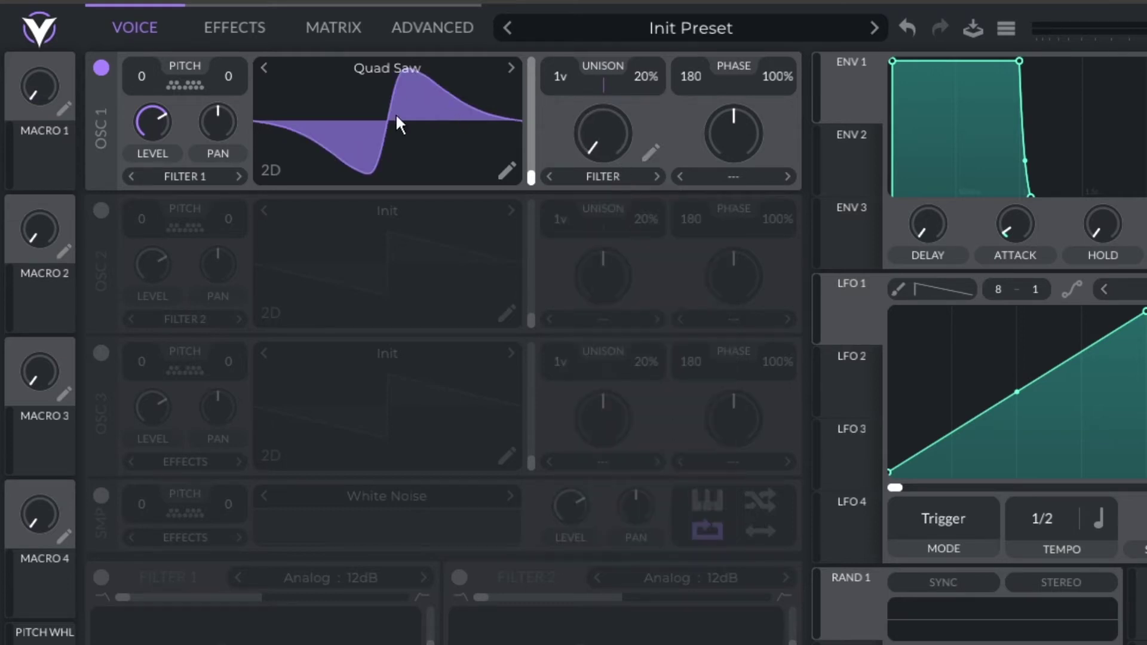
mouse_move(609, 146)
mouse_down()
mouse_move(609, 102)
mouse_move(588, 177)
mouse_move(610, 81)
mouse_move(599, 140)
mouse_move(588, 54)
mouse_move(586, 238)
mouse_move(612, 73)
mouse_move(604, 278)
mouse_move(620, 116)
mouse_move(590, 267)
mouse_move(614, 131)
mouse_up()
drag(587, 271, 592, 200)
click(652, 154)
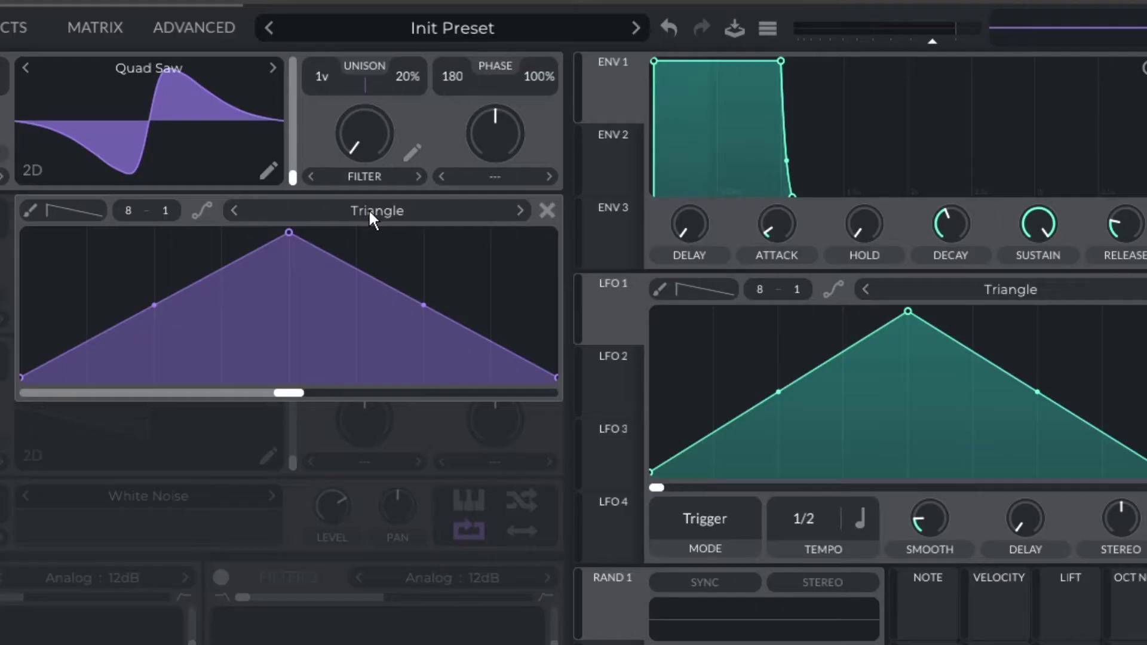
- Load the Square shape into oscillator 1's spectral filter curve and reshape its points into a rising ramp followed by a plateau
click(541, 189)
click(368, 209)
click(369, 209)
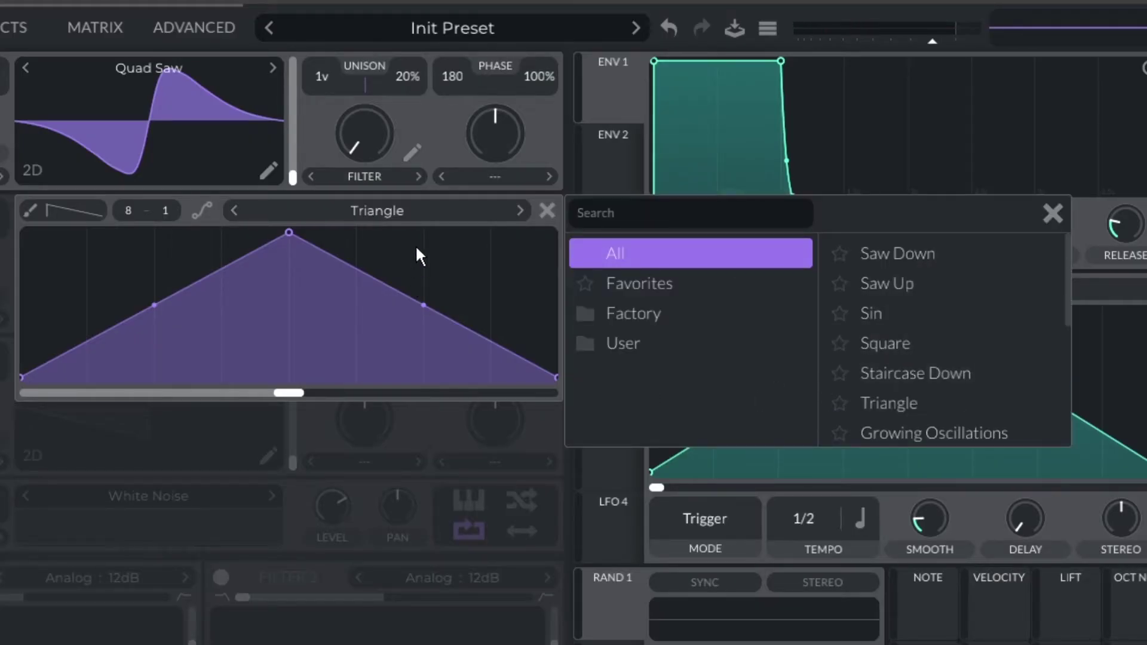
click(405, 211)
click(405, 211)
click(887, 344)
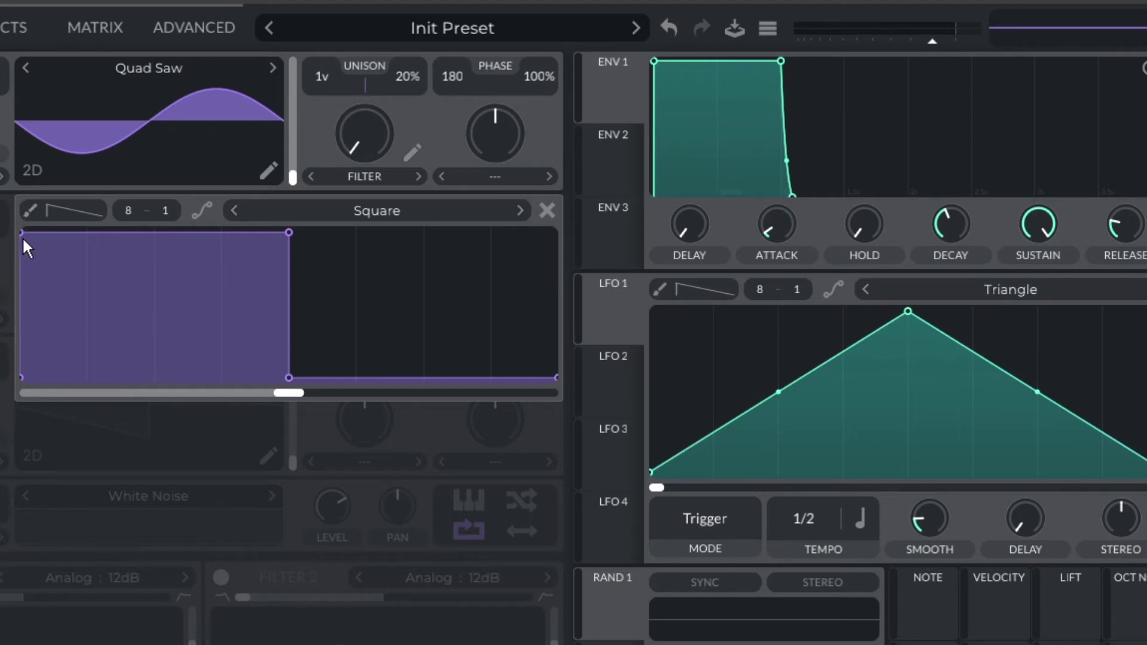
drag(23, 237, 20, 321)
drag(289, 378, 505, 232)
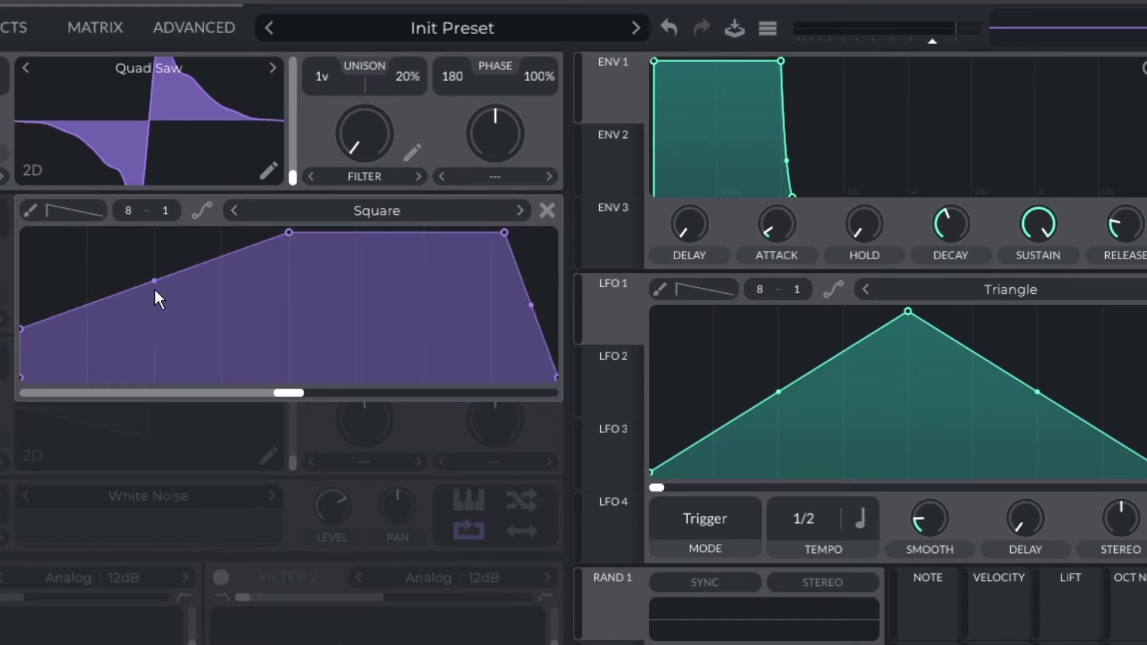
- Paint a descending staircase across the 8-division spectral filter curve with the Step brush
click(75, 211)
click(81, 254)
click(32, 212)
mouse_move(31, 260)
mouse_down()
mouse_move(296, 290)
mouse_move(418, 341)
mouse_move(554, 352)
mouse_move(236, 282)
mouse_up()
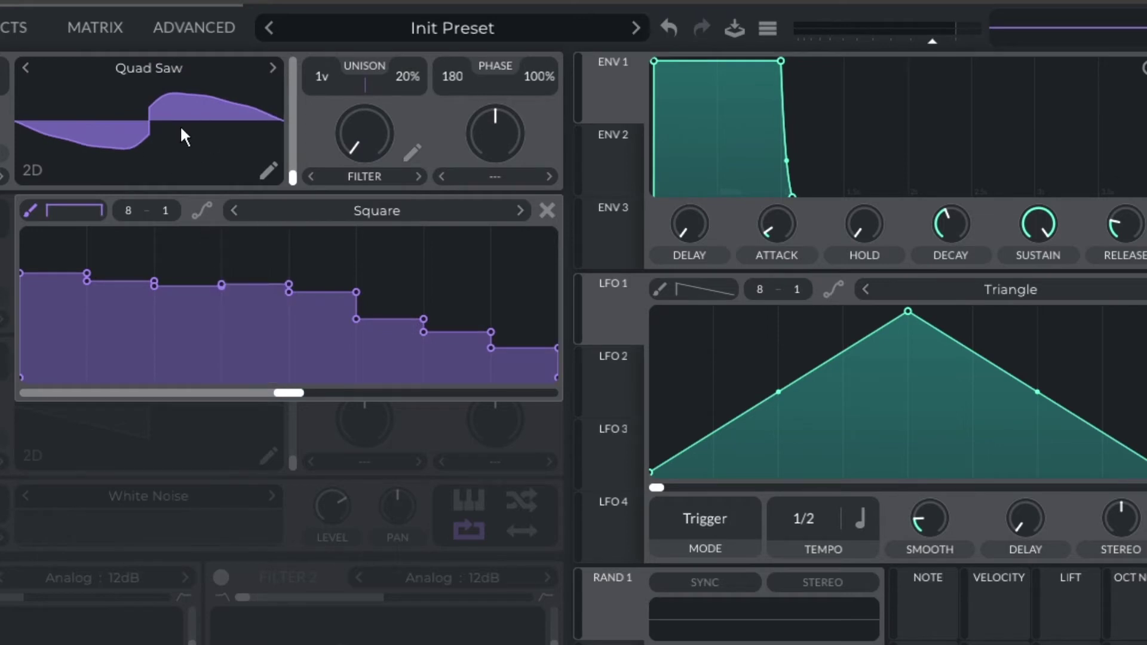
mouse_move(66, 235)
mouse_down()
mouse_move(169, 262)
mouse_move(257, 308)
mouse_move(460, 324)
mouse_move(526, 348)
mouse_move(40, 272)
mouse_move(297, 327)
mouse_move(178, 282)
mouse_move(186, 276)
mouse_move(247, 301)
mouse_move(514, 349)
mouse_up()
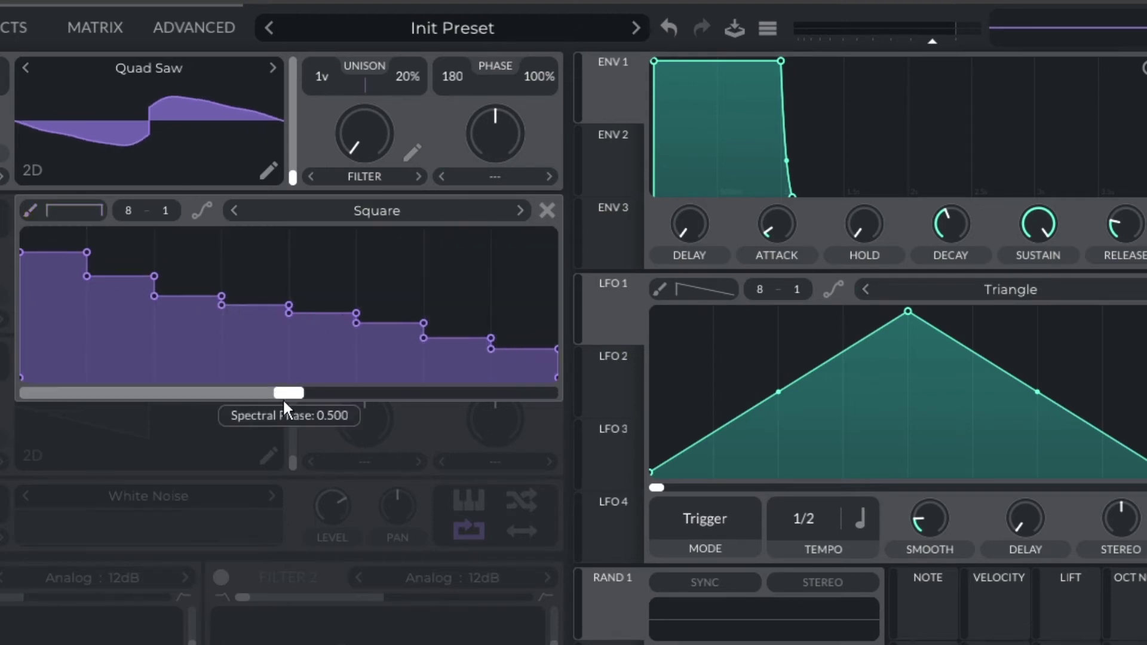
- Point out the spectral phase and shape preset list, and undo the painted steps in the filter curve
mouse_move(293, 393)
mouse_down()
mouse_move(223, 393)
mouse_move(381, 392)
mouse_move(278, 397)
mouse_up()
click(382, 211)
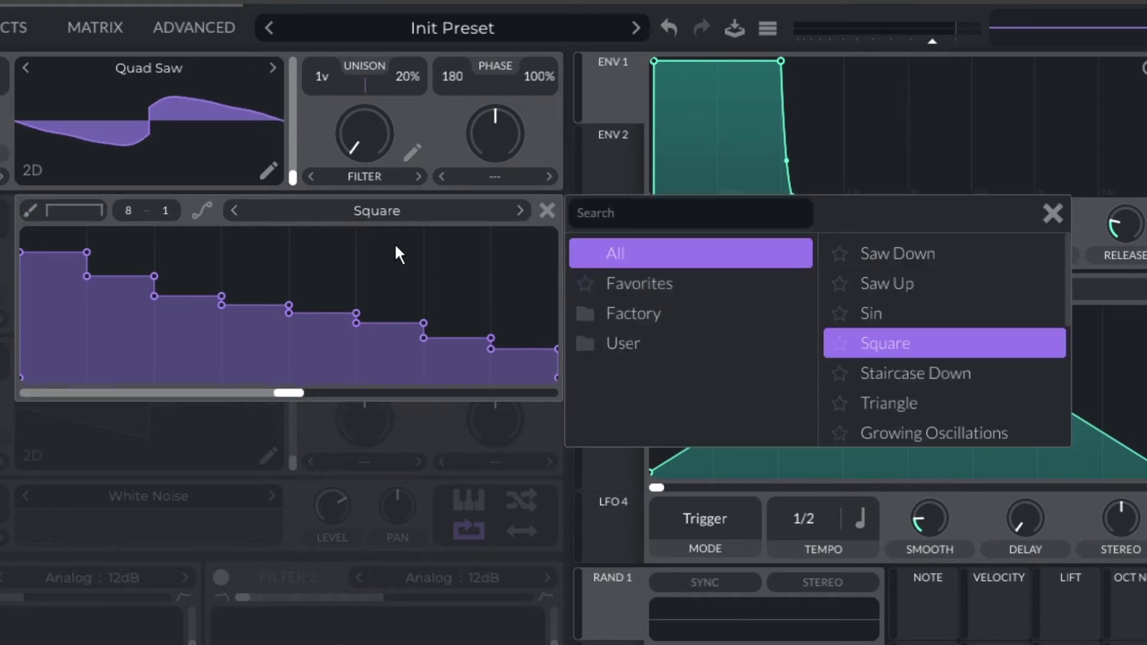
click(666, 31)
click(666, 31)
click(666, 31)
click(666, 31)
click(666, 31)
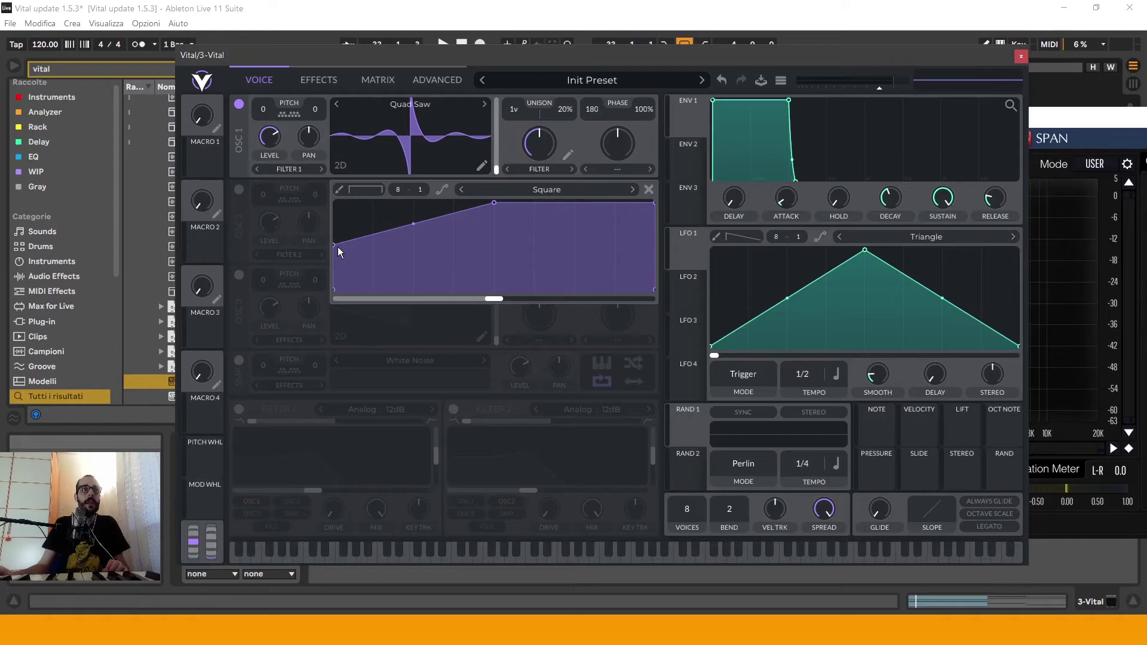
- Raise the start point of the spectral filter curve and lower oscillator 1's morph amount to its minimum
drag(338, 250, 329, 232)
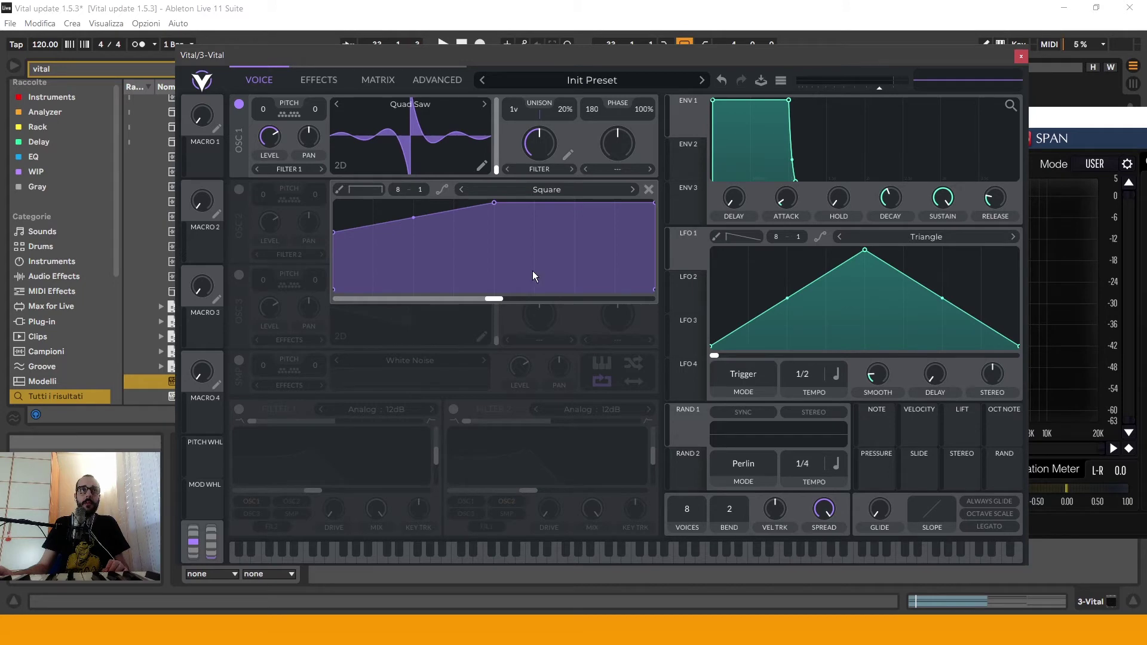
drag(653, 205, 652, 233)
key(ctrl+z)
mouse_move(335, 230)
mouse_down()
mouse_move(343, 264)
mouse_move(332, 235)
mouse_up()
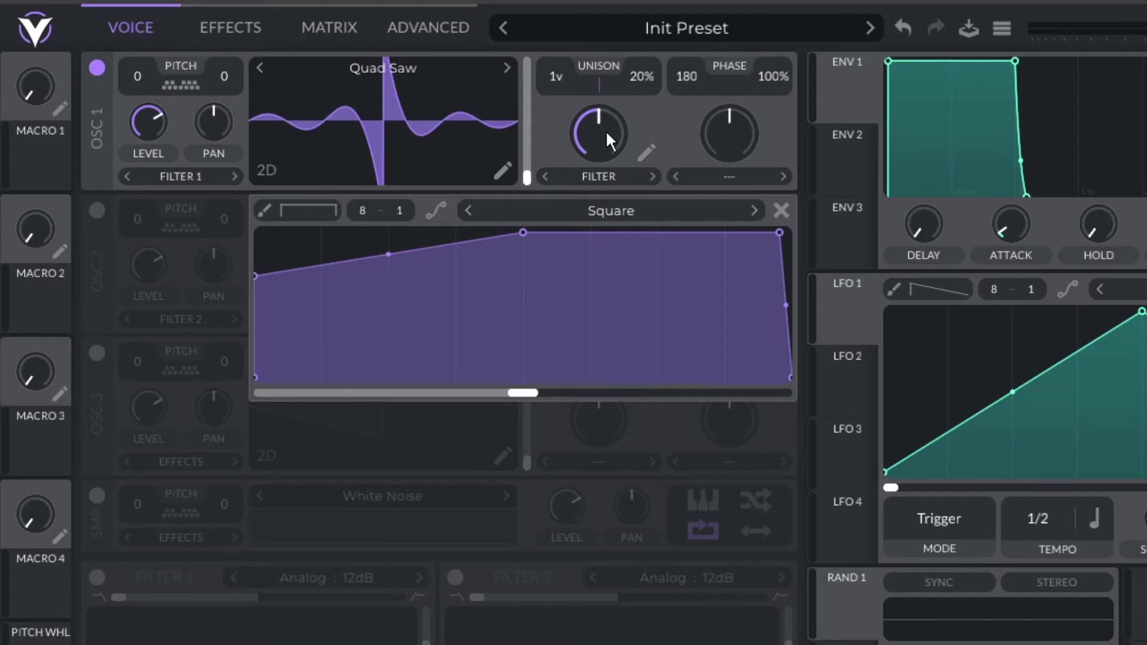
drag(605, 130, 569, 206)
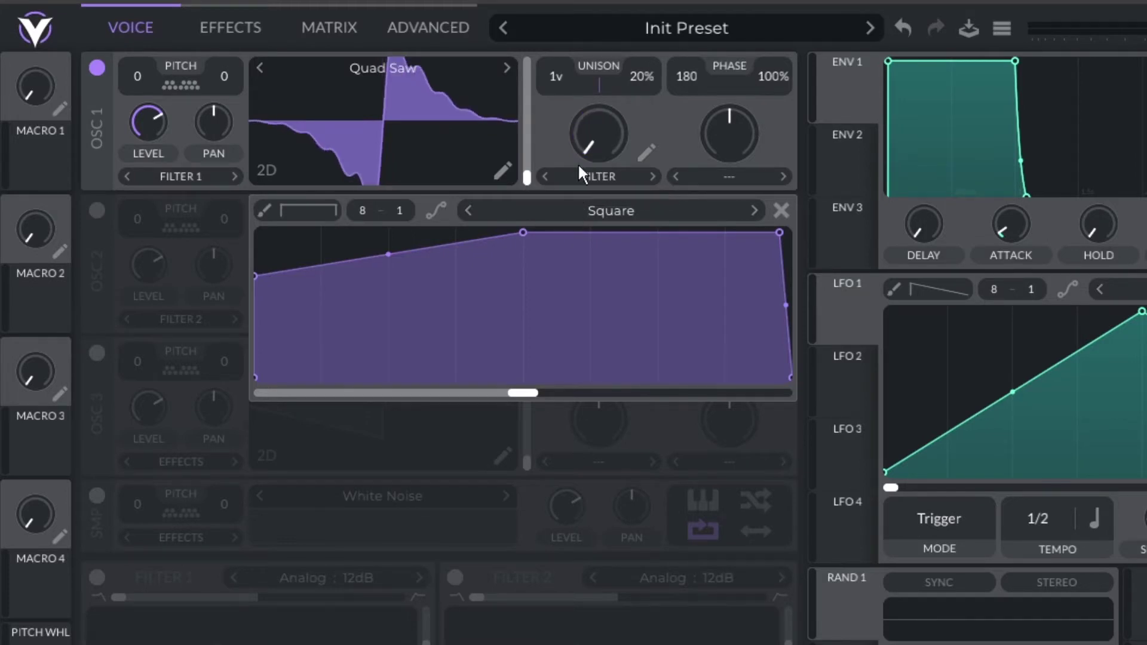
- Reshape the falling half of the filter curve with an added point and raise oscillator 1's morph amount well above half
drag(781, 235, 831, 385)
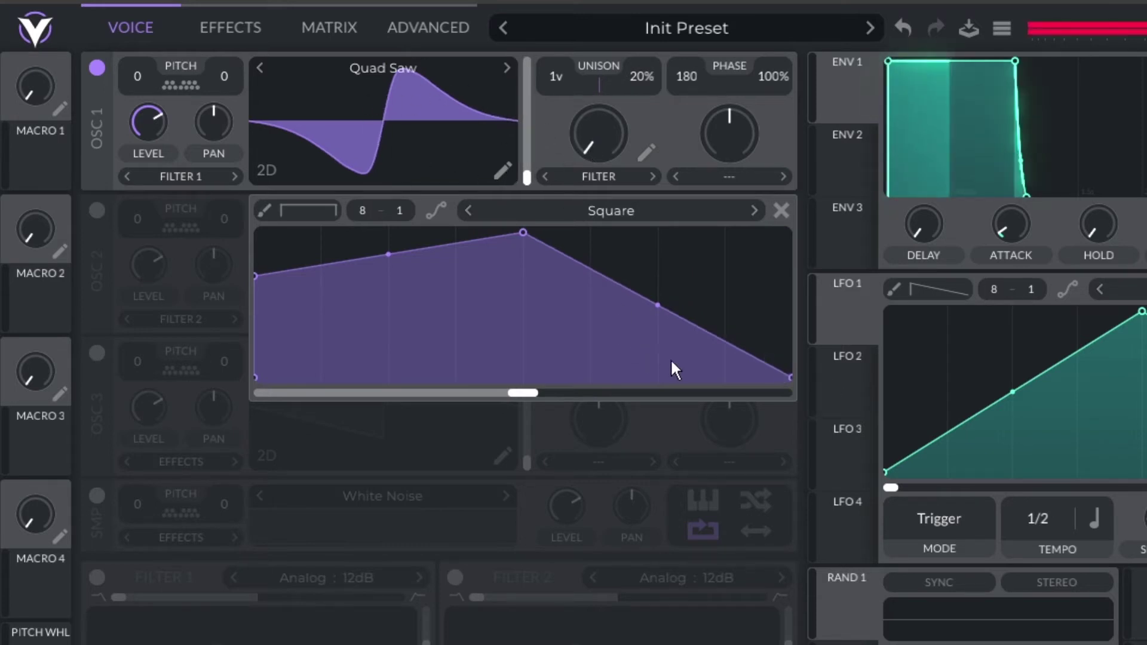
double_click(573, 266)
drag(572, 265, 501, 415)
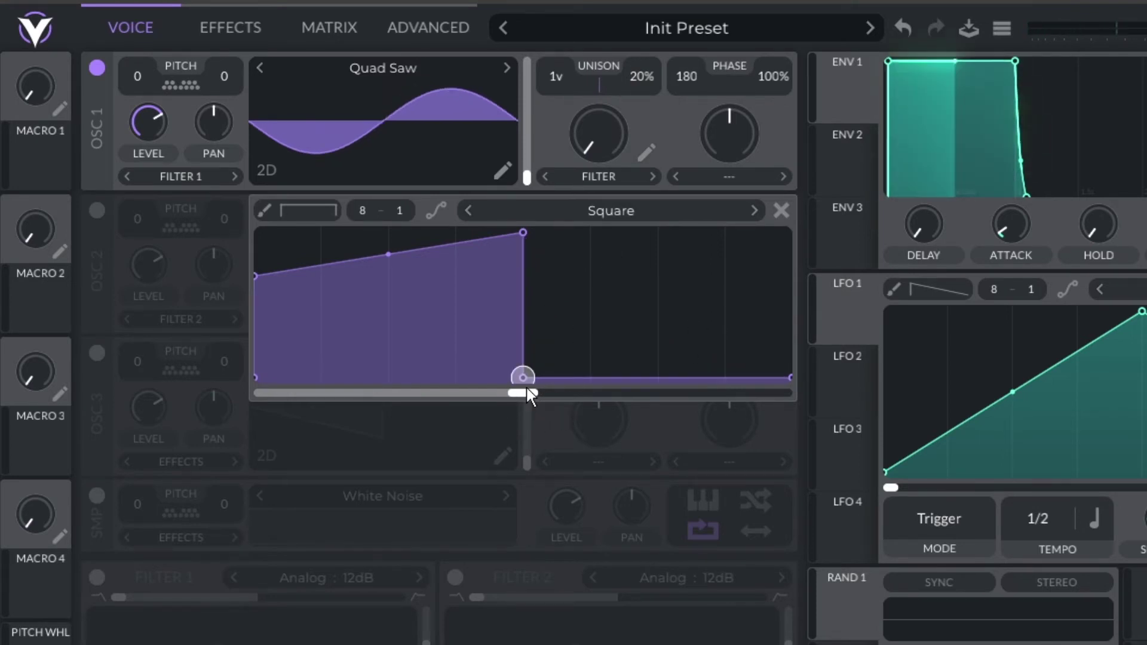
drag(523, 378, 643, 285)
drag(604, 109, 603, 100)
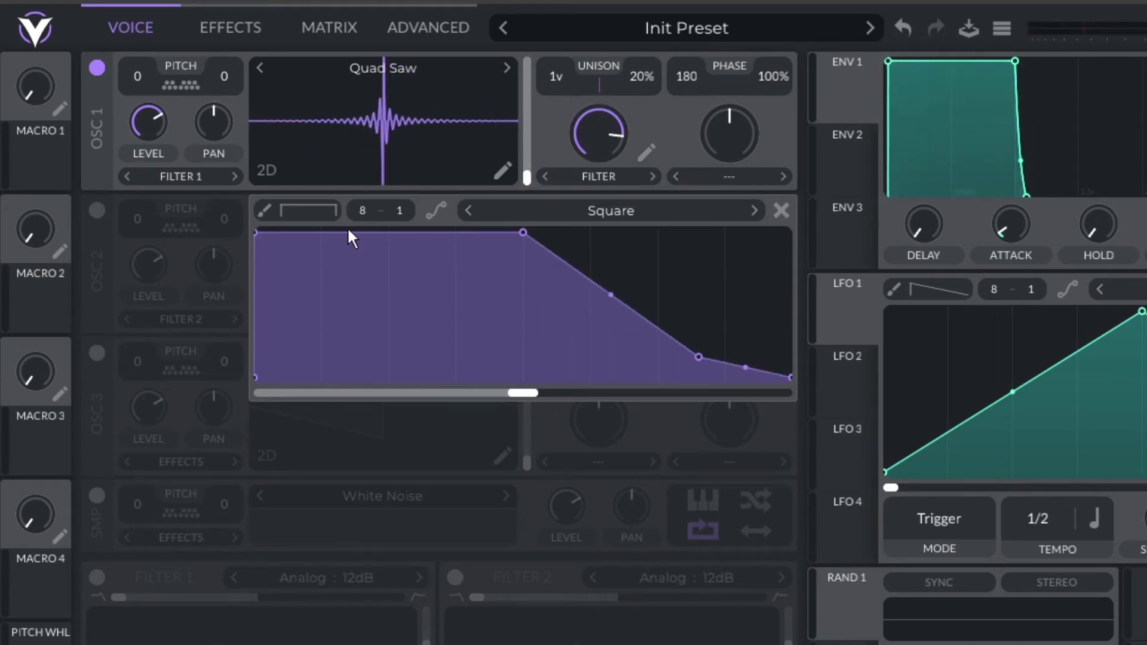
- Try moving the filter curve's start point inward and back while lowering the morph amount, and undo the last changes
drag(257, 234, 385, 419)
drag(619, 120, 600, 192)
drag(391, 377, 254, 235)
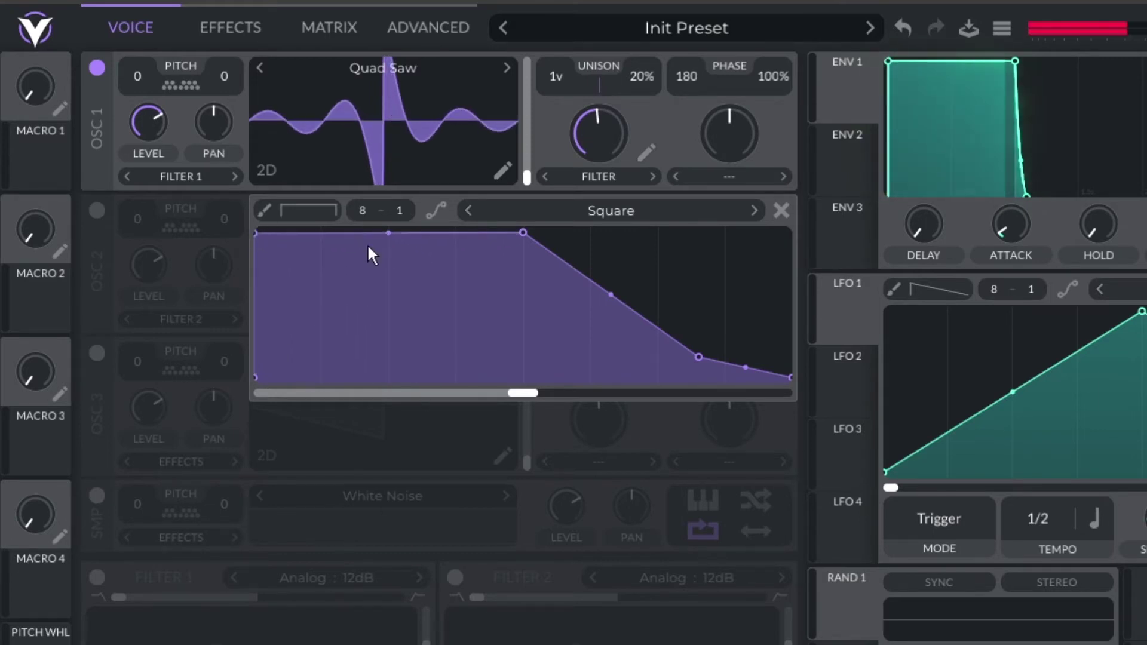
key(ctrl+z)
key(ctrl+z)
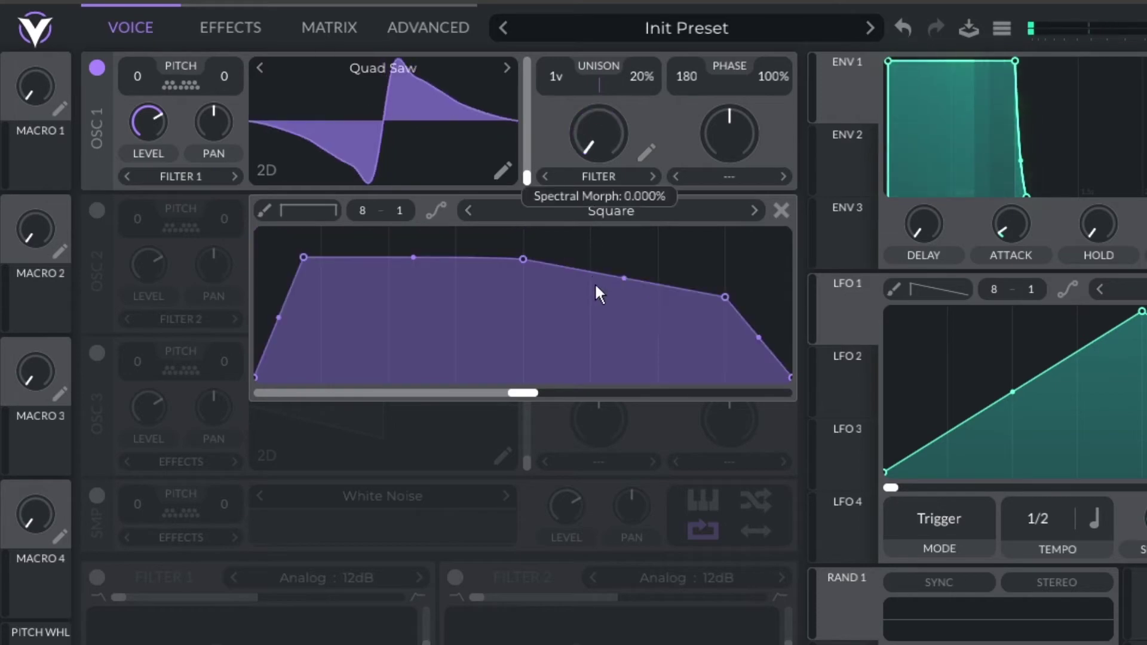
- Modulate oscillator 1's spectral morph amount with LFO 1 at a 1/4 tempo, and move the LFO's peak earlier and lower
drag(847, 317, 589, 150)
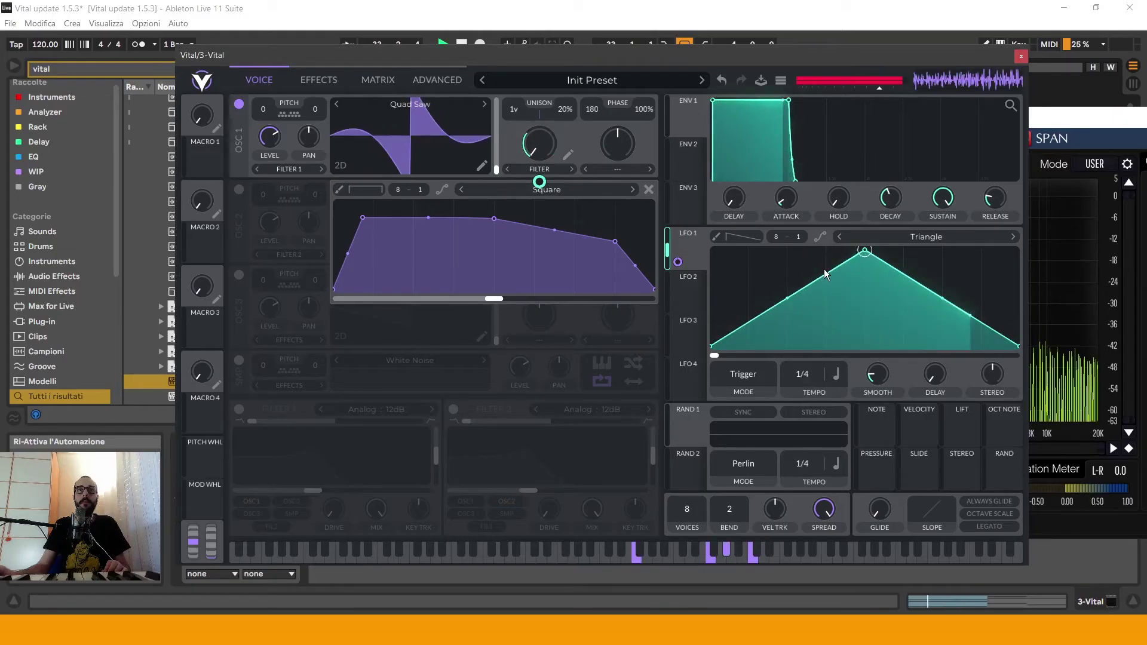
drag(823, 269, 814, 270)
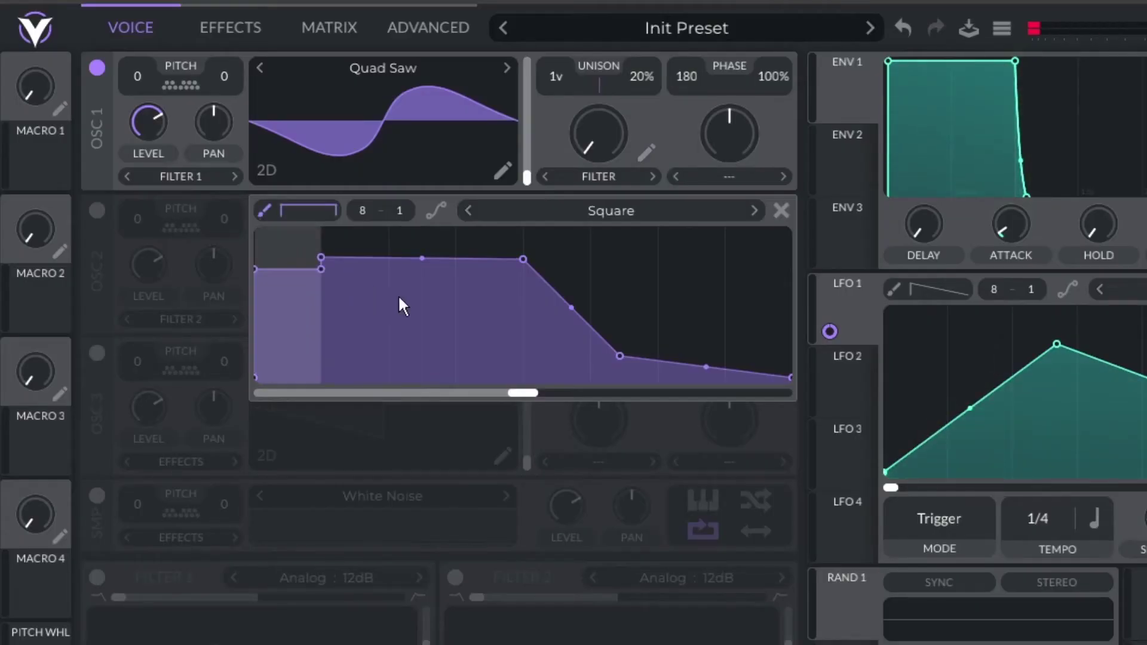
- Repaint the spectral filter curve with the Step and Down brushes, reducing its grid to 4 divisions
mouse_move(398, 295)
mouse_down()
mouse_move(521, 303)
mouse_move(753, 371)
mouse_up()
mouse_move(439, 301)
mouse_down()
mouse_move(387, 248)
mouse_move(456, 270)
mouse_up()
click(309, 210)
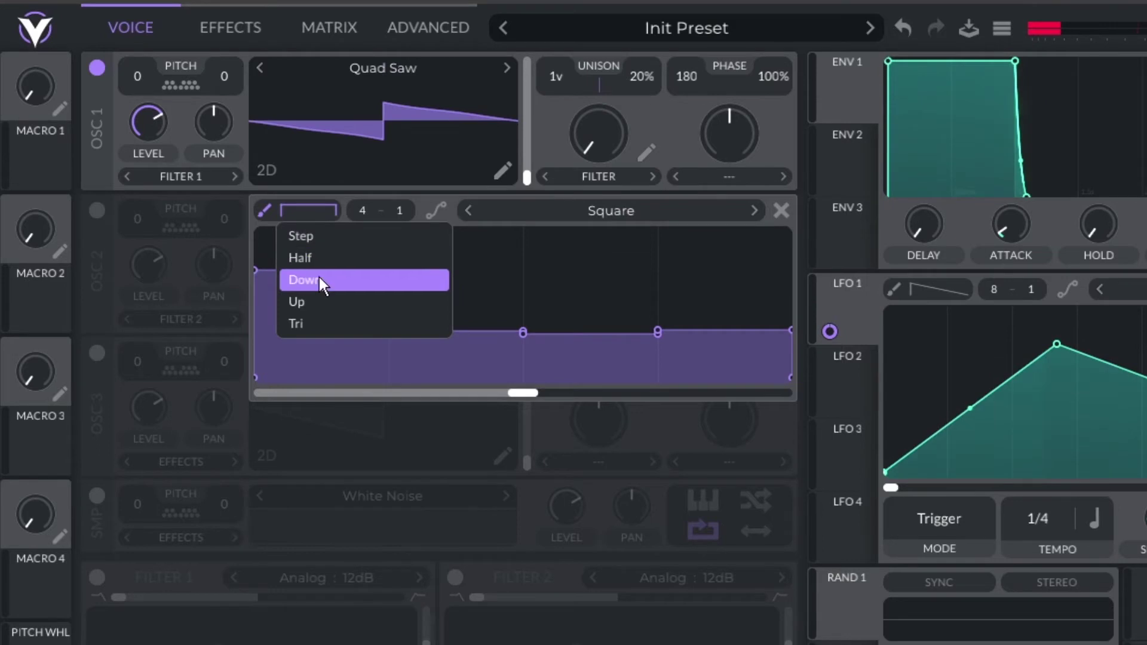
click(324, 282)
mouse_move(431, 290)
mouse_down()
mouse_move(627, 295)
mouse_move(632, 234)
mouse_up()
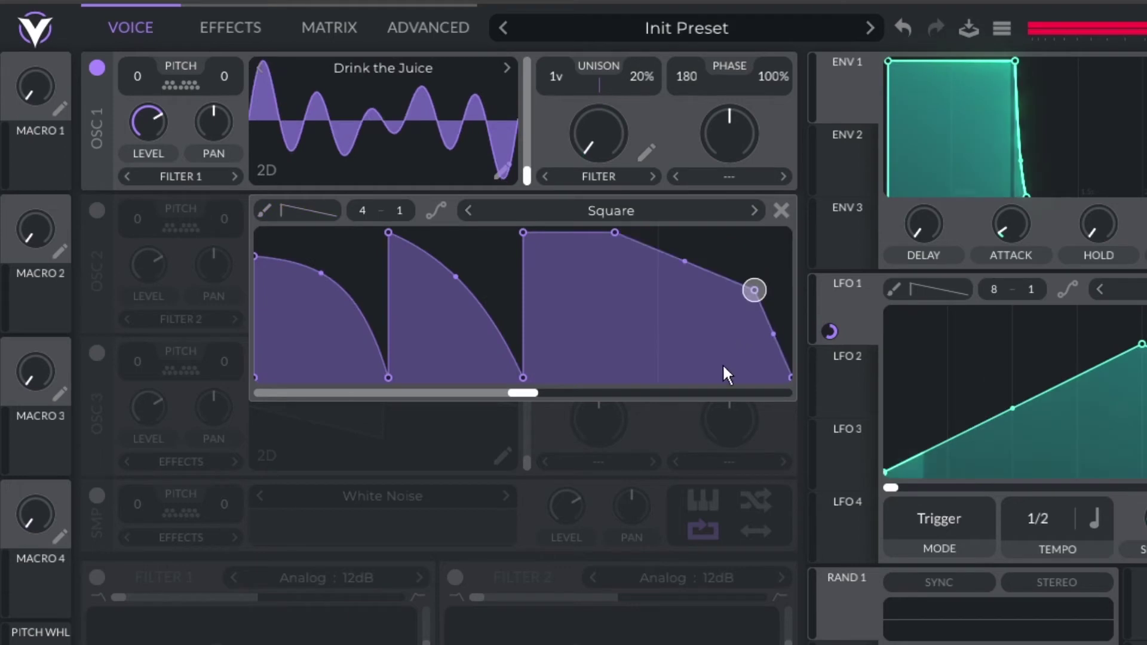
- Pull the last two upper points of the filter curve down so its second half drops steeply to near zero
drag(755, 290, 705, 378)
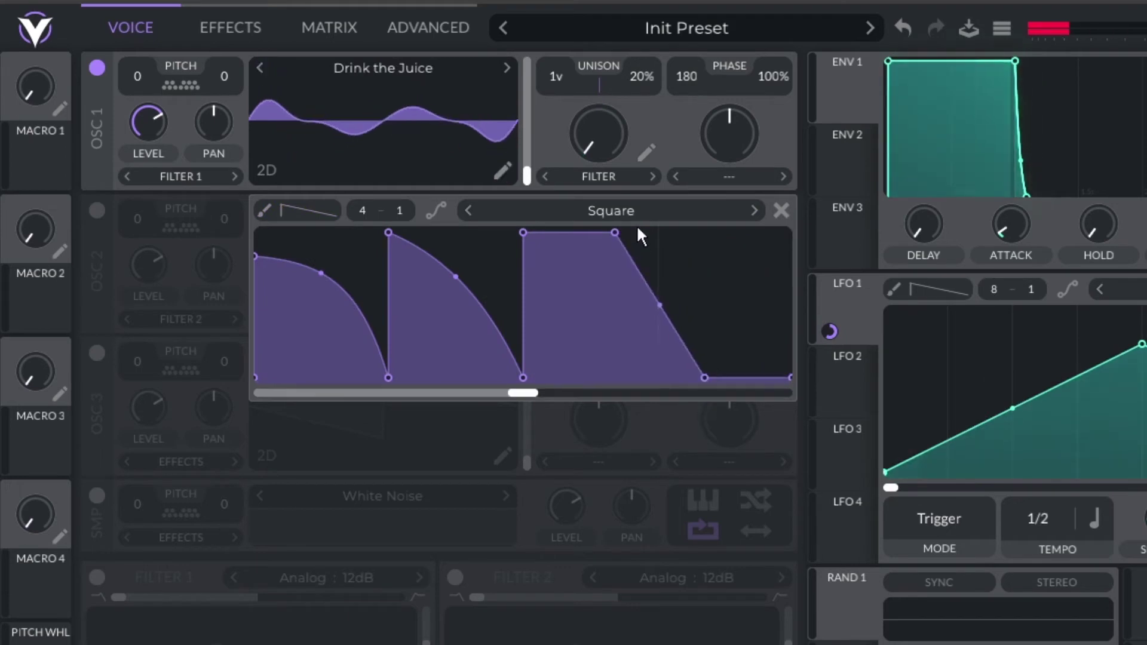
drag(615, 232, 583, 371)
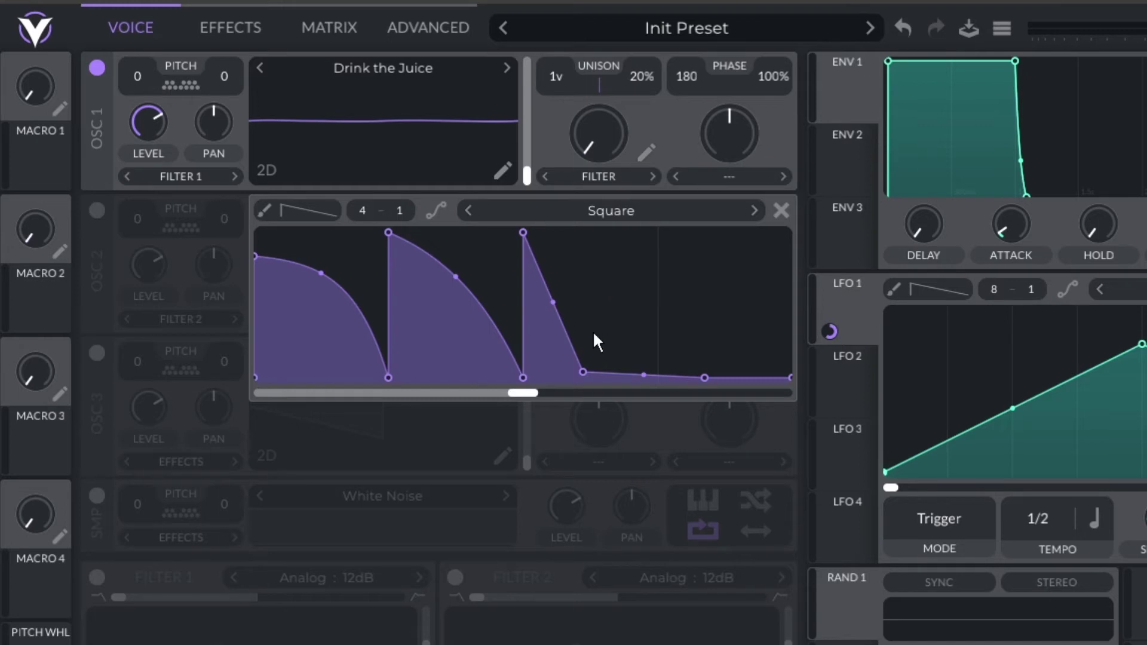
- Switch oscillator 1's spectral morph to Spectral Flanger with its curve open, and transpose the oscillator to -24
click(599, 176)
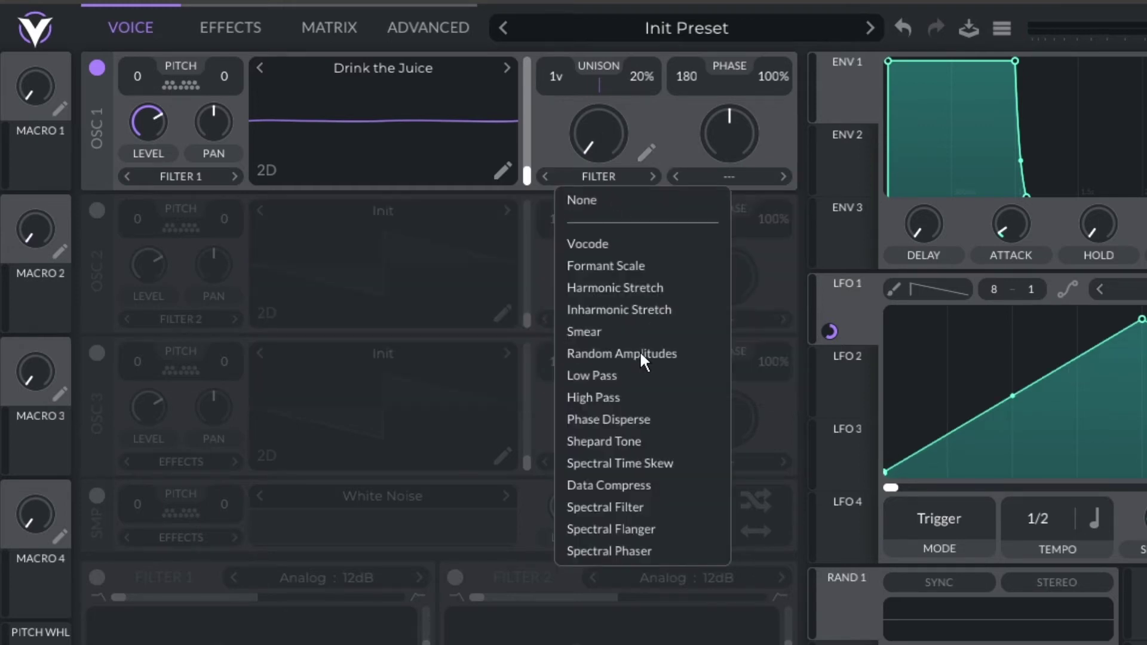
click(665, 529)
click(647, 152)
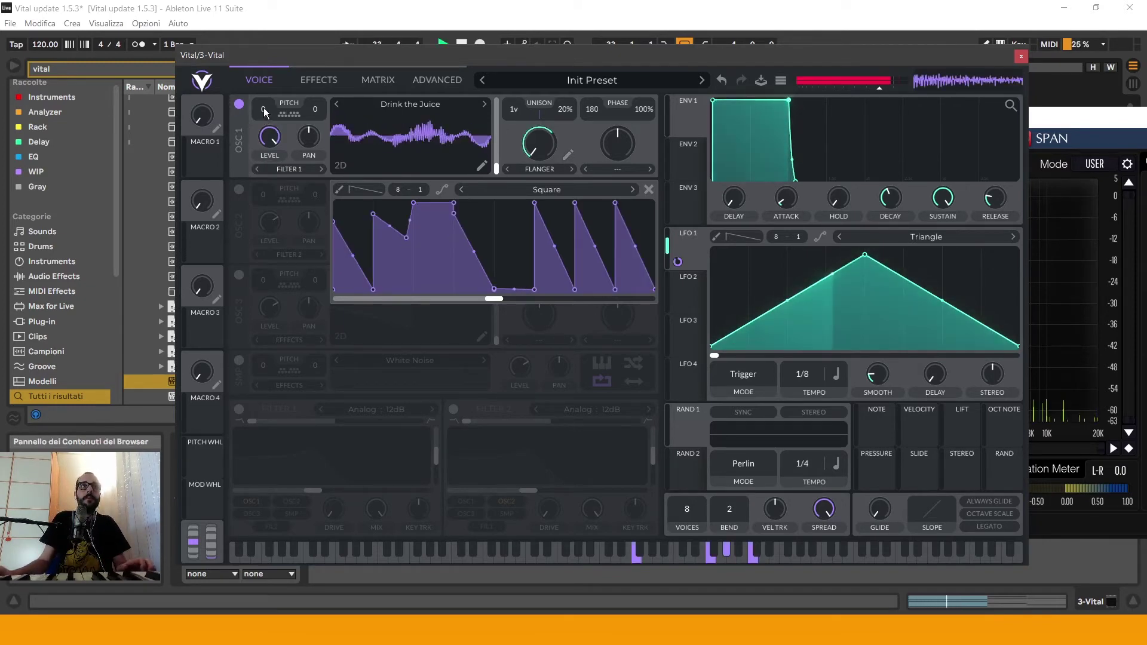
scroll(270, 113, down, 2)
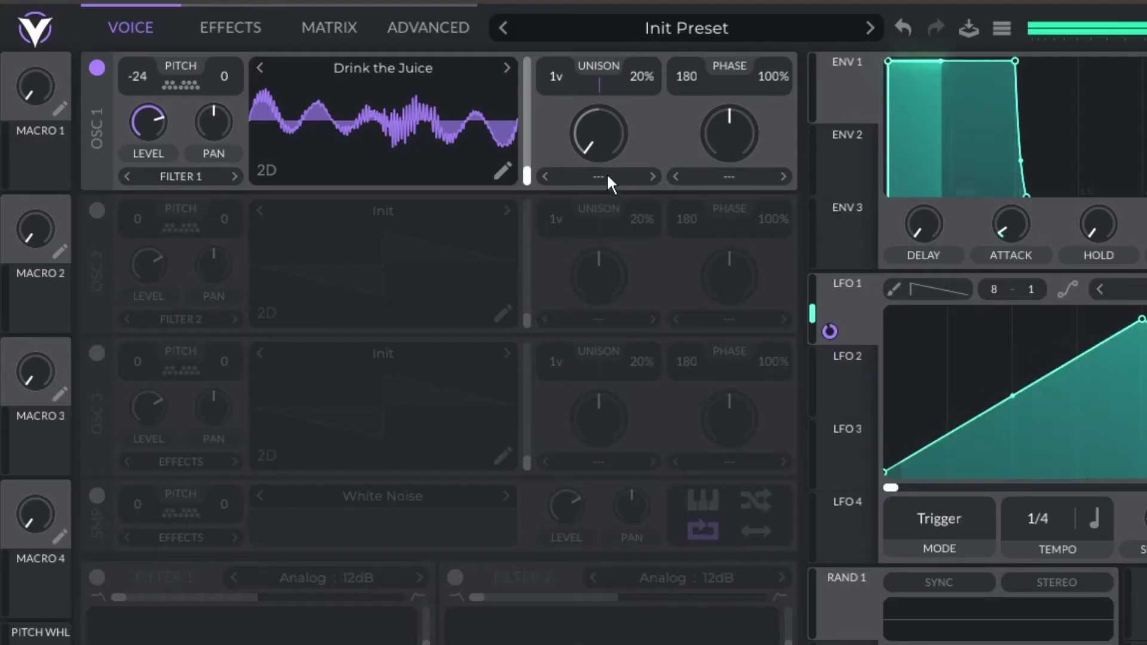
- Reapply Spectral Flanger to oscillator 1 and adjust how LFO 1 modulates its morph amount
click(608, 173)
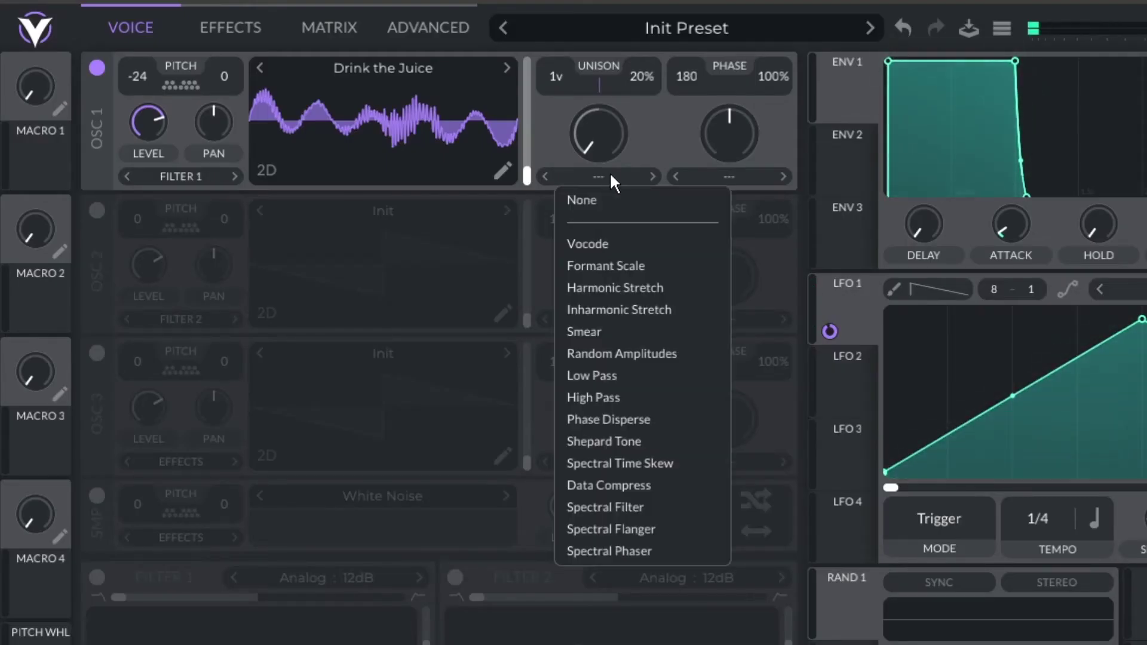
click(647, 529)
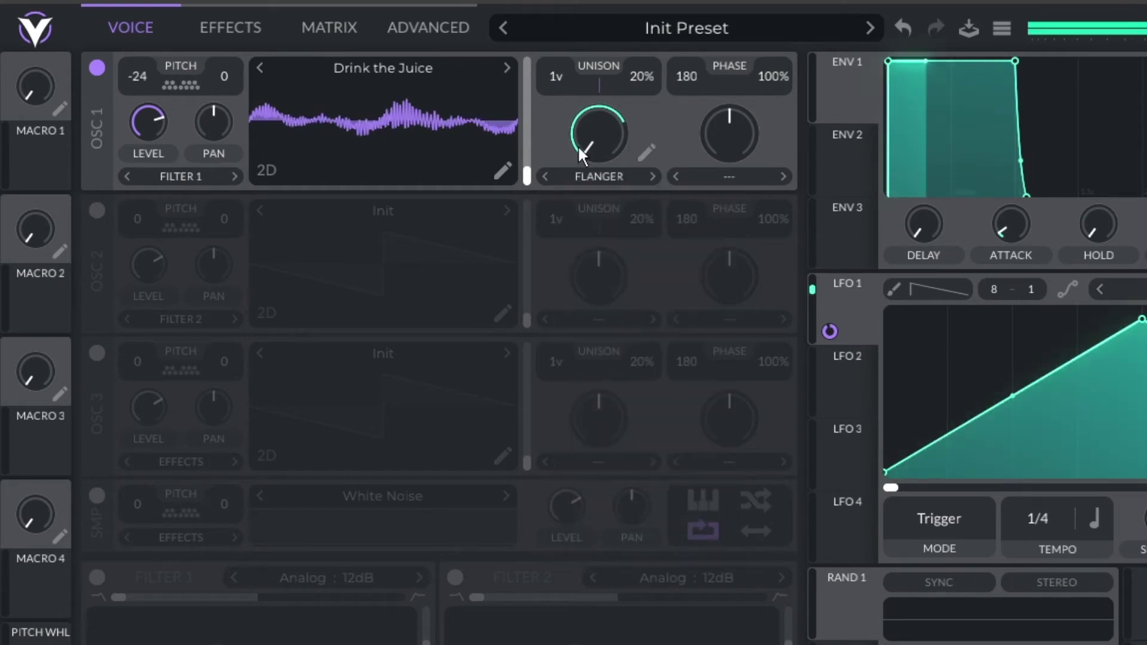
drag(608, 194, 647, 167)
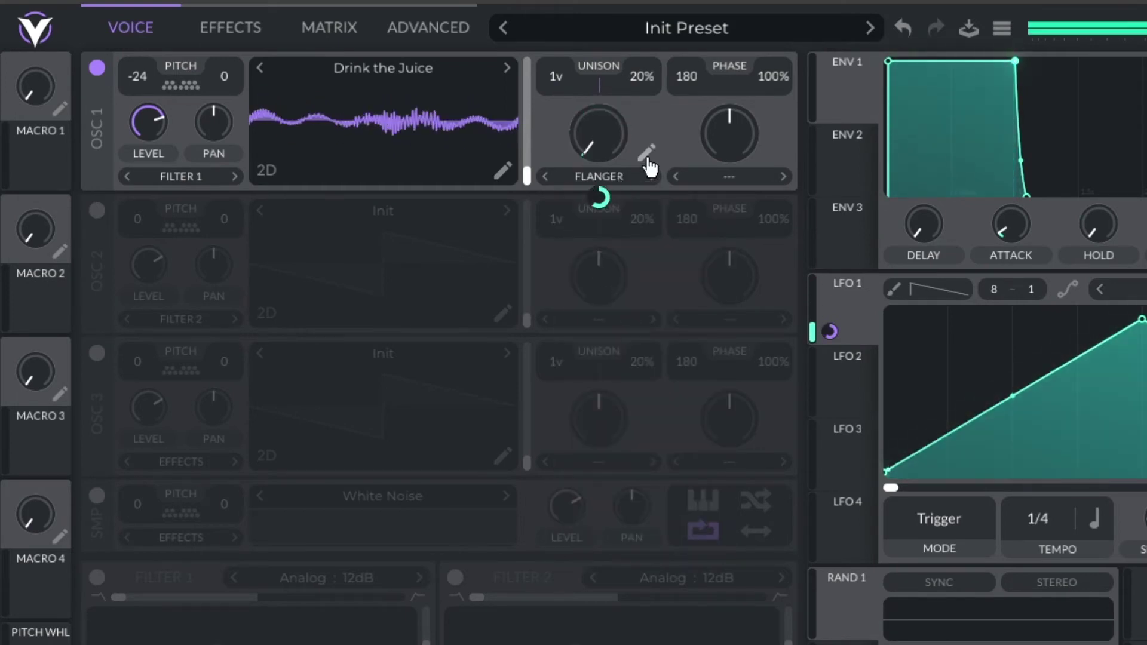
- Change oscillator 1's spectral morph to Spectral Phaser, open its curve, and undo the last curve edits
click(627, 178)
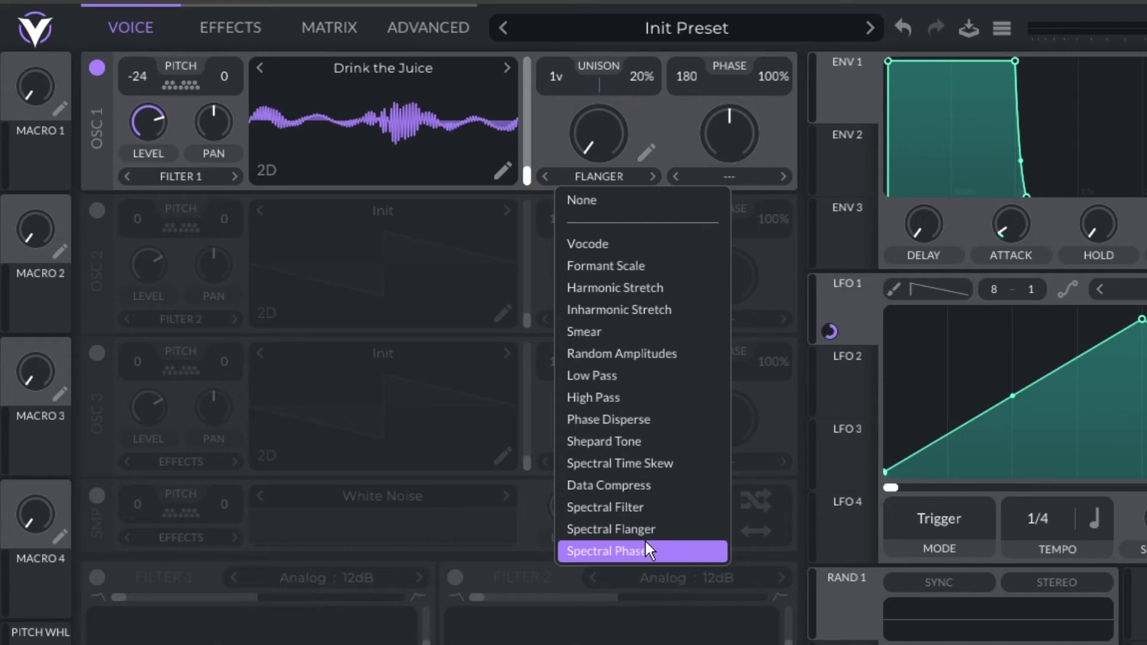
click(604, 195)
click(603, 189)
click(626, 558)
click(647, 154)
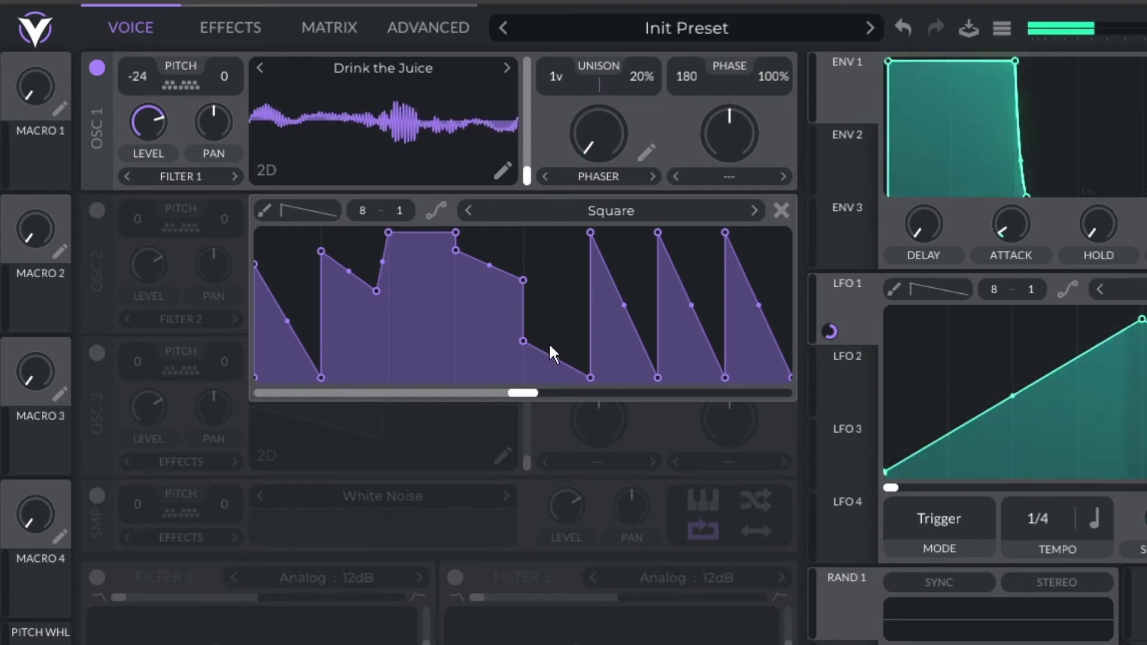
key(ctrl+z)
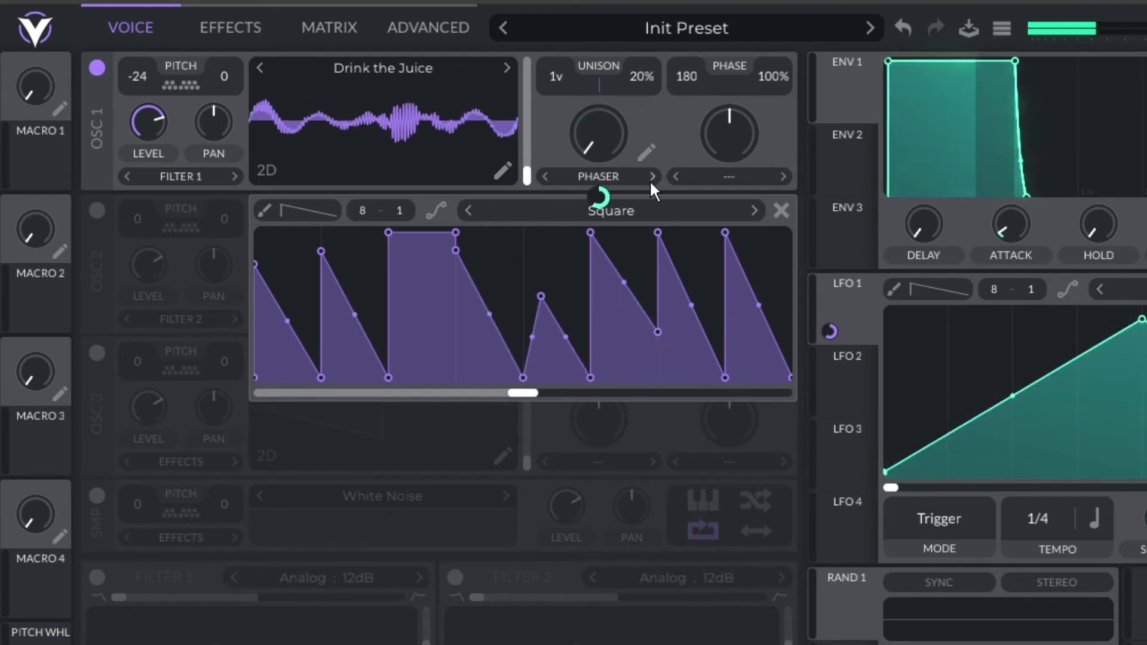
- Switch oscillator 1 back to Spectral Filter with LFO 1 at a 1/2 tempo, and lower points in the curve's second half
click(619, 176)
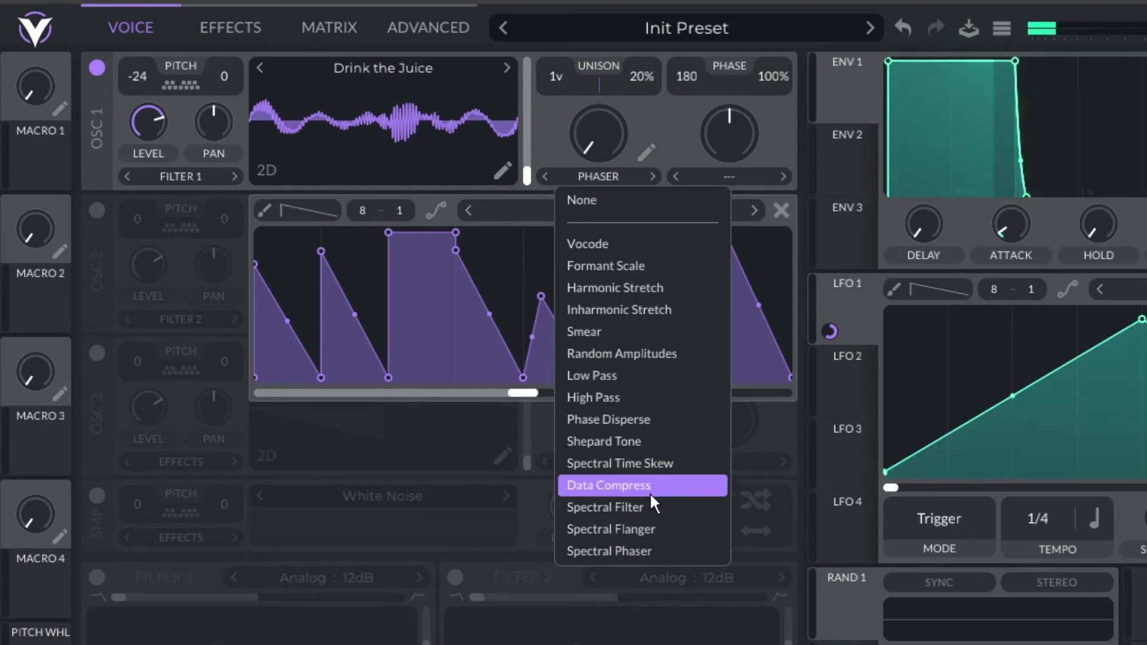
click(647, 507)
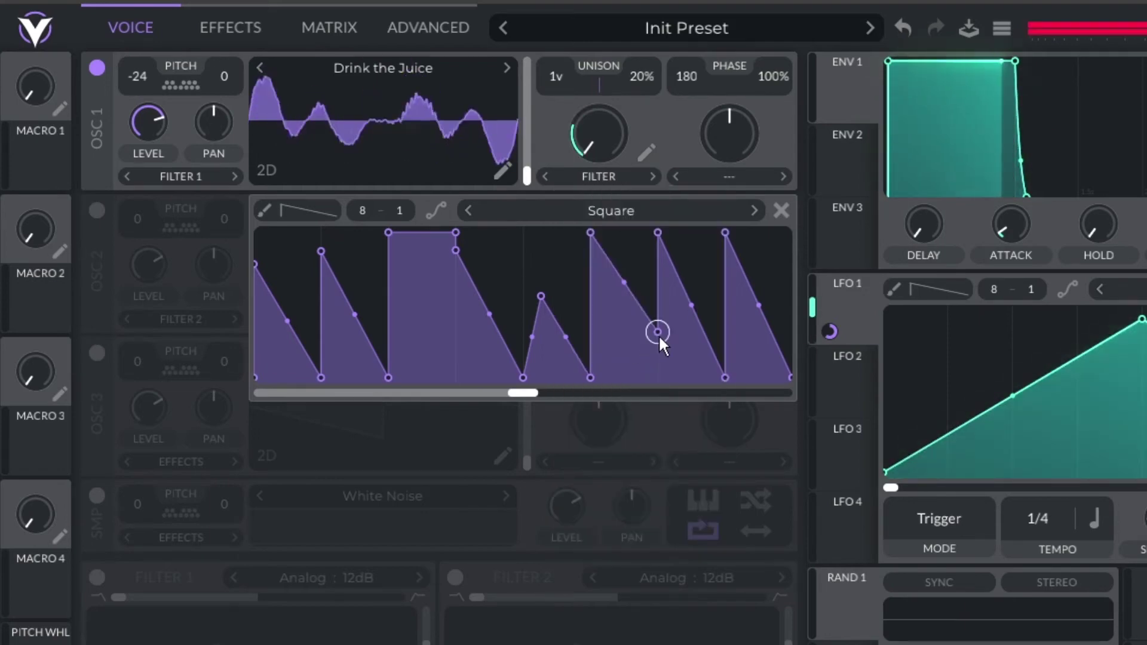
drag(658, 334, 659, 352)
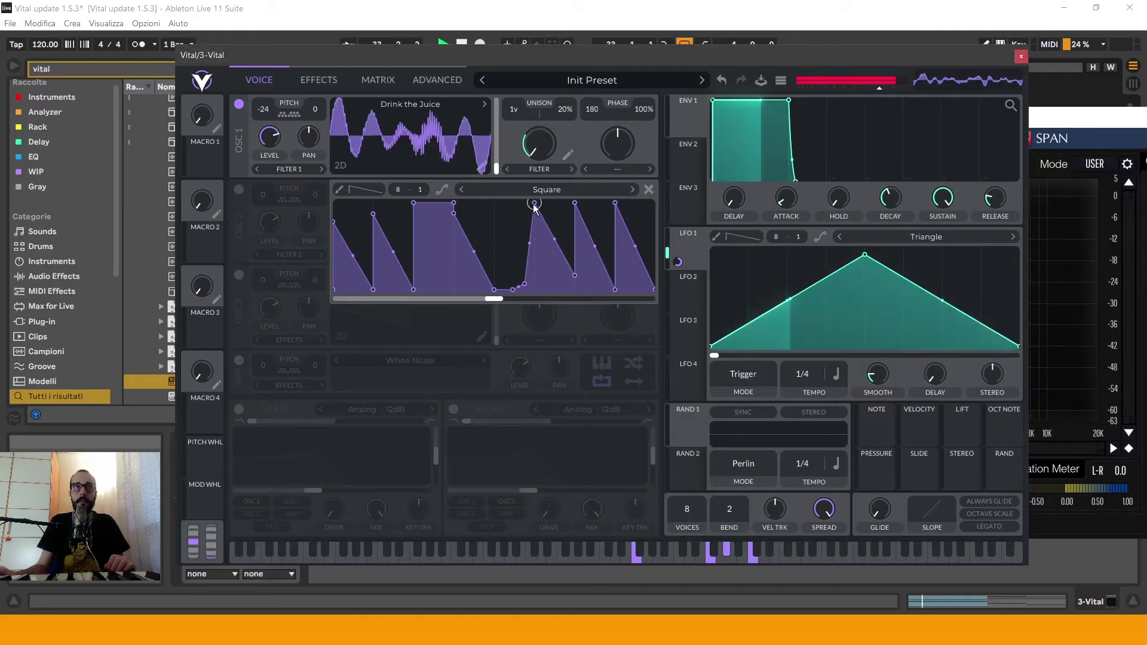
drag(590, 232, 591, 317)
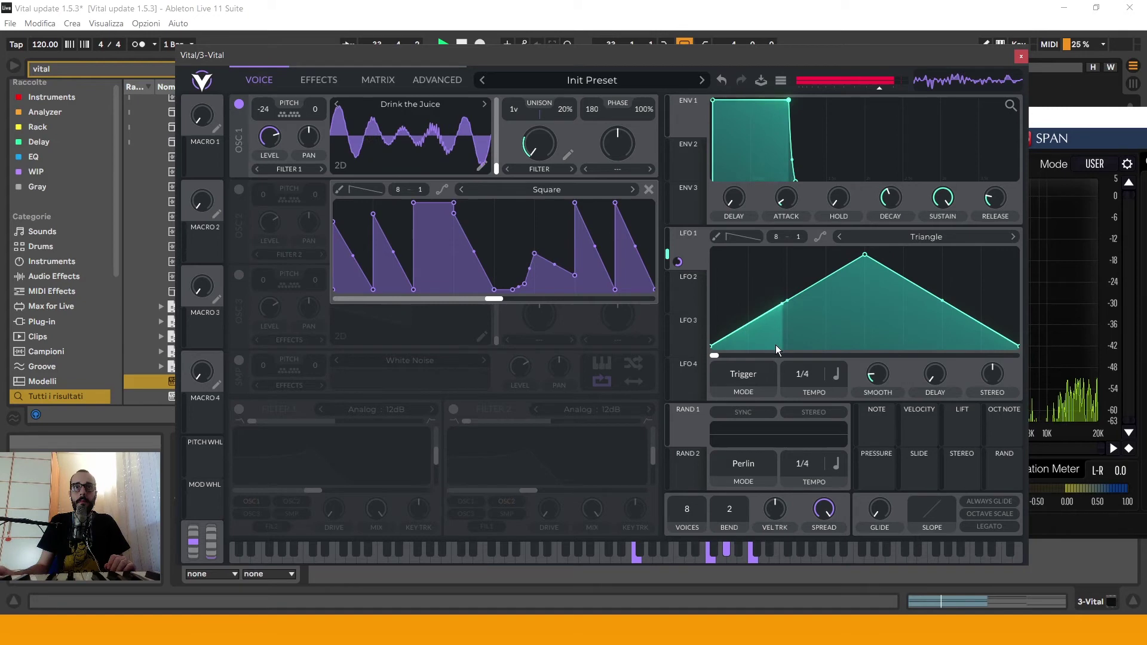
scroll(790, 374, up, 1)
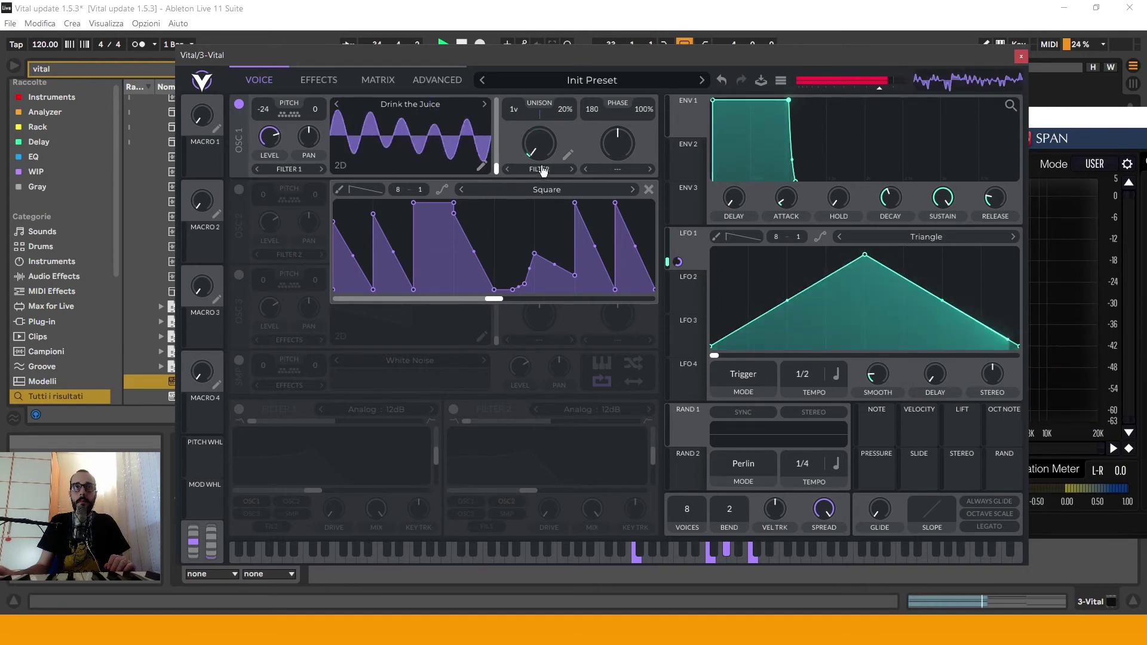
- Examine the unison stack modes offered for oscillator 1 in the advanced settings
click(357, 63)
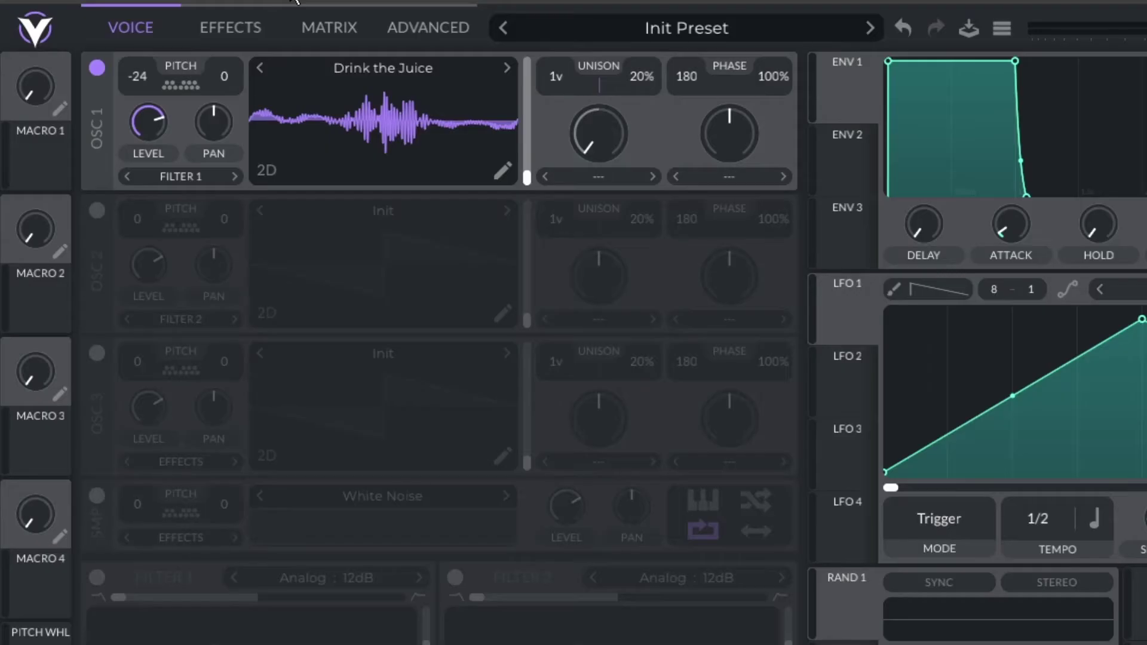
click(431, 33)
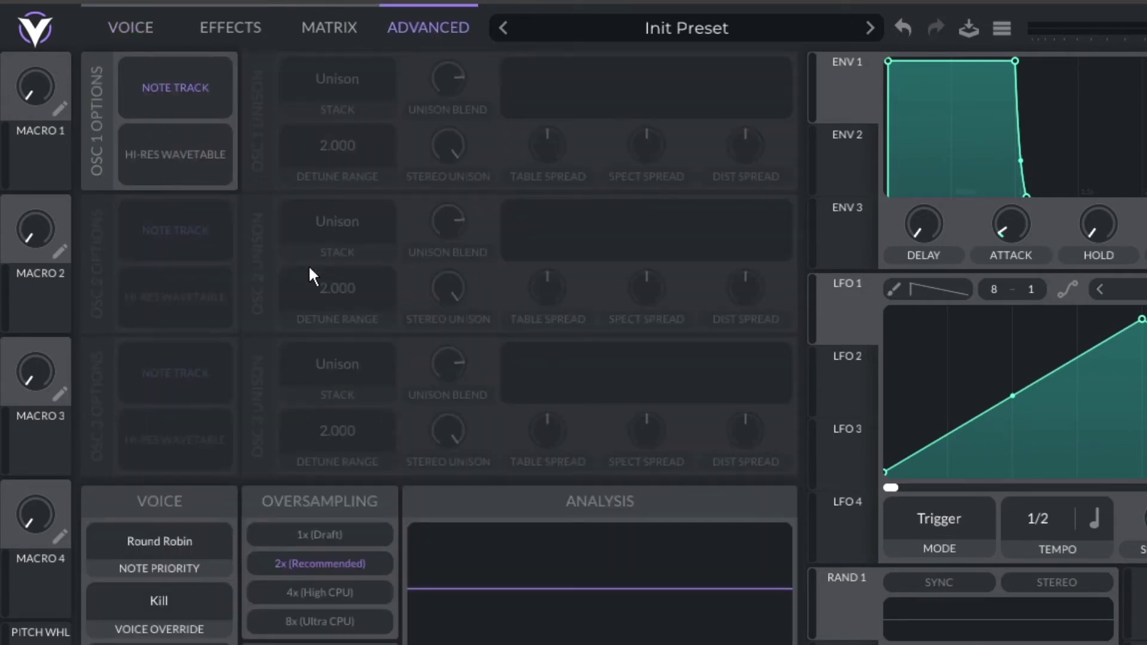
click(131, 28)
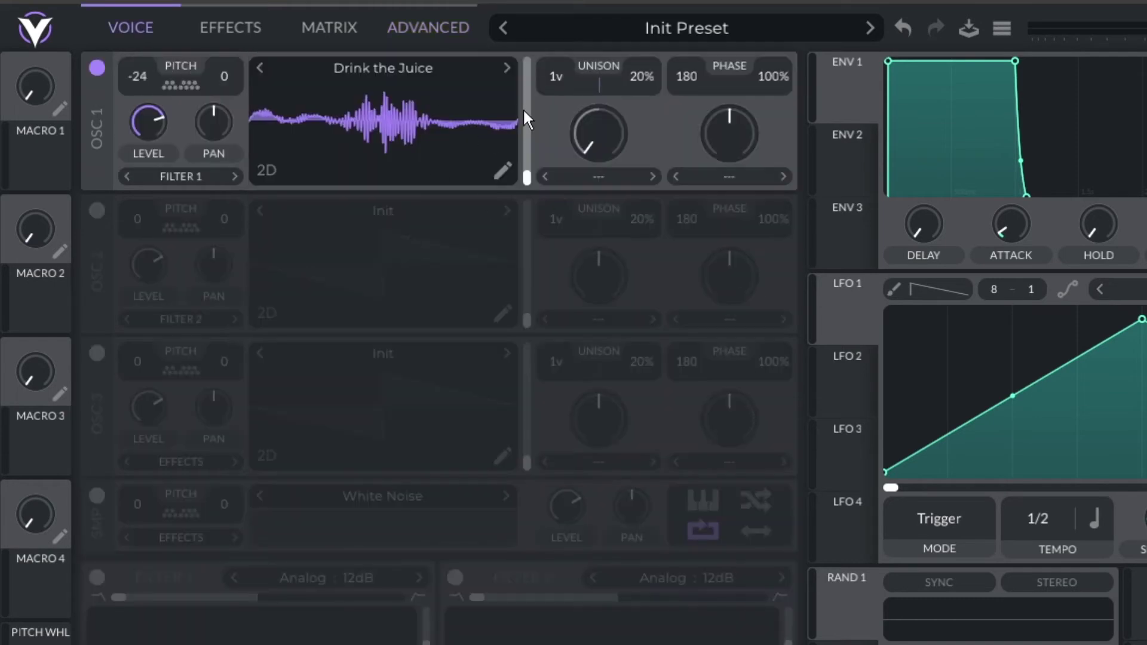
click(466, 31)
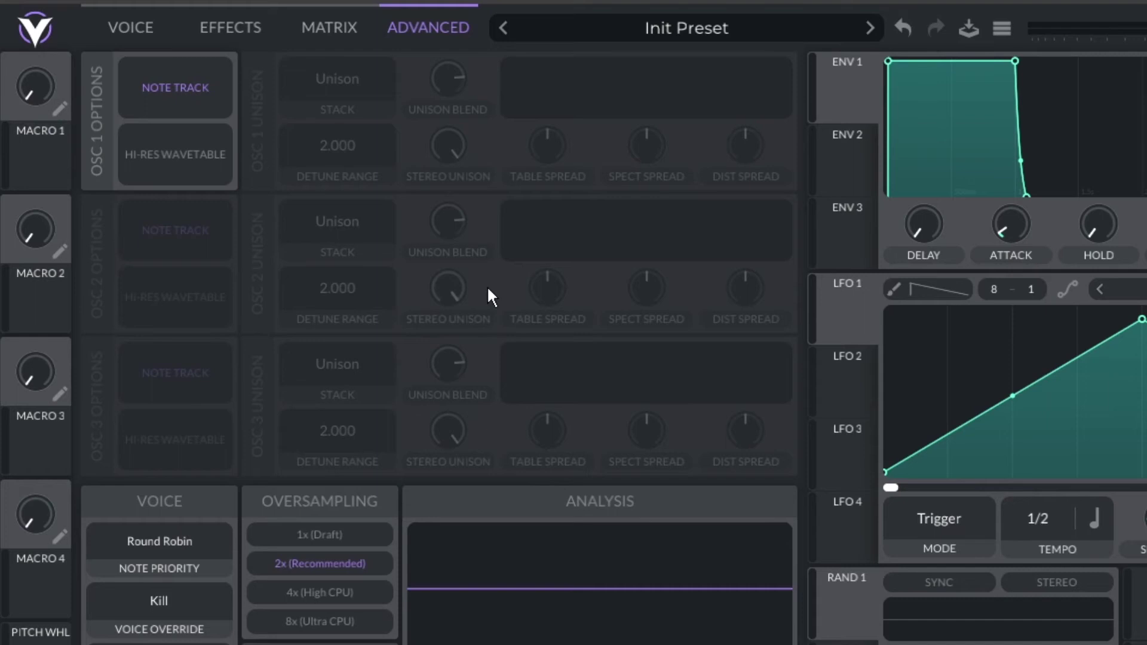
click(329, 87)
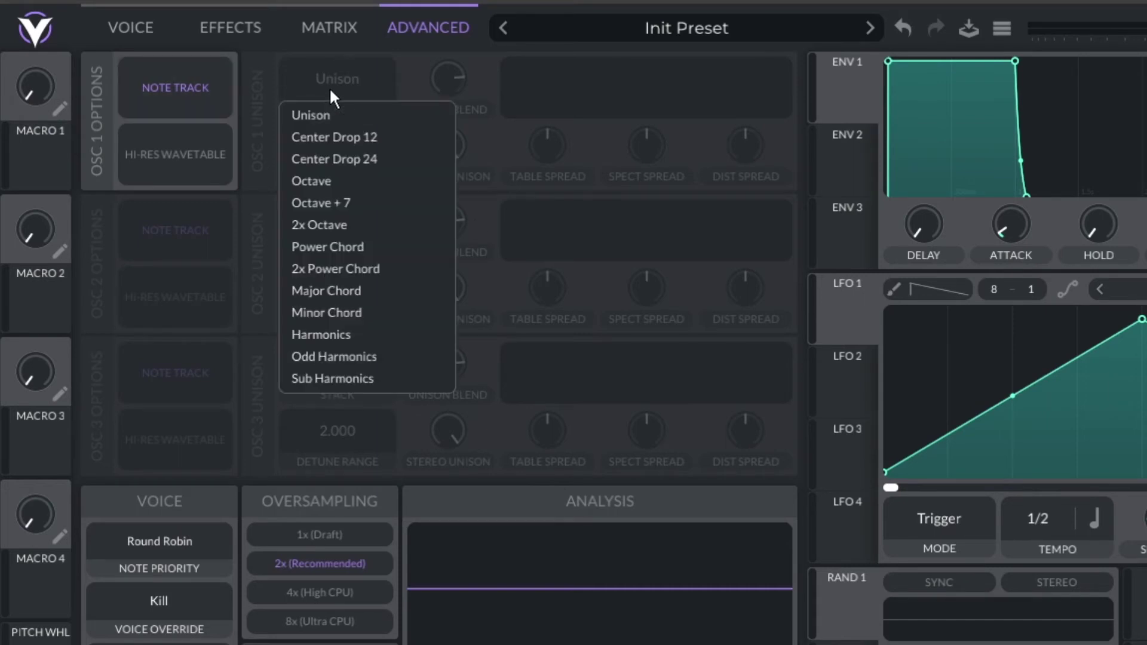
click(345, 81)
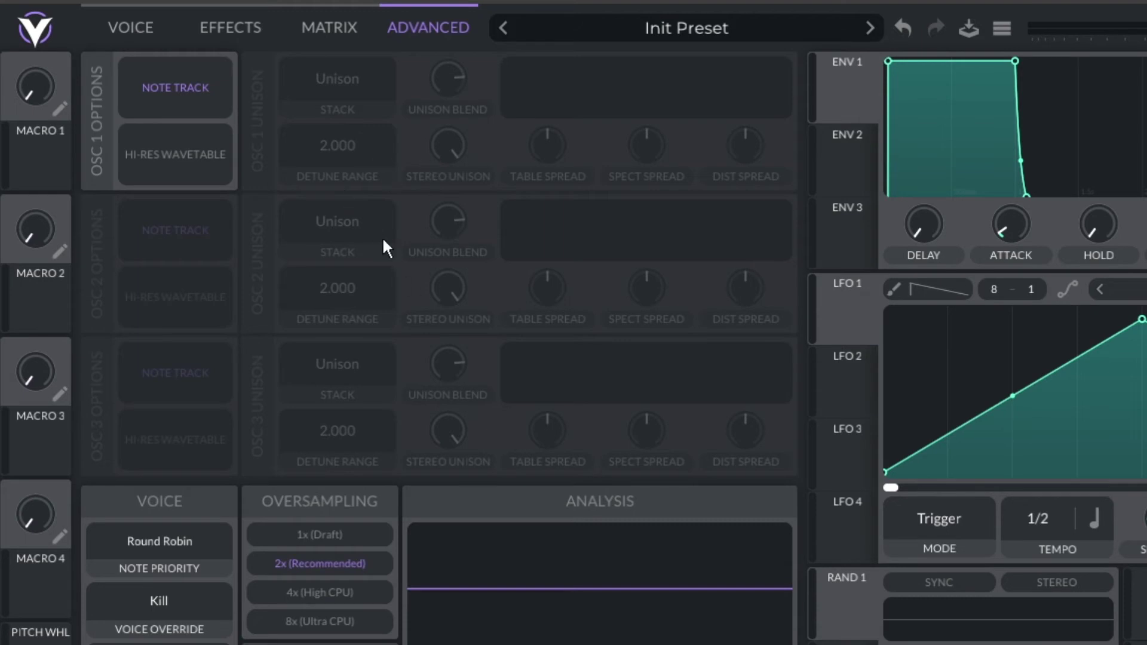
click(136, 31)
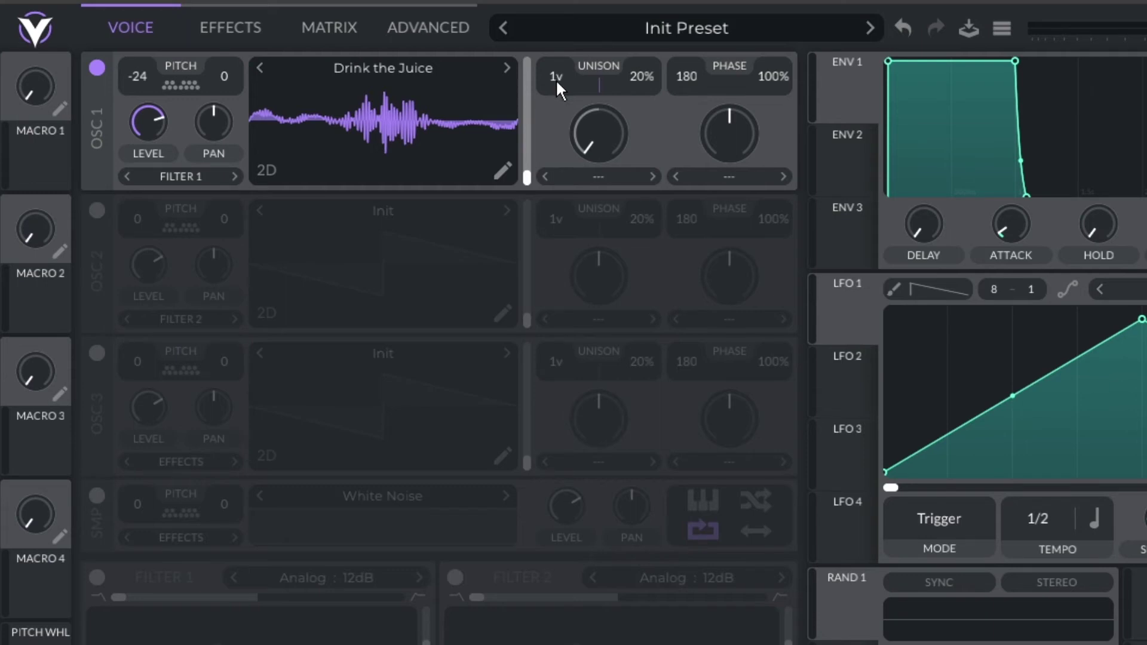
- Load the Quad Saw wavetable into oscillator 1 with 4 unison voices at 10%, and reset its pitch to 0
drag(556, 79, 560, 67)
click(372, 65)
click(919, 326)
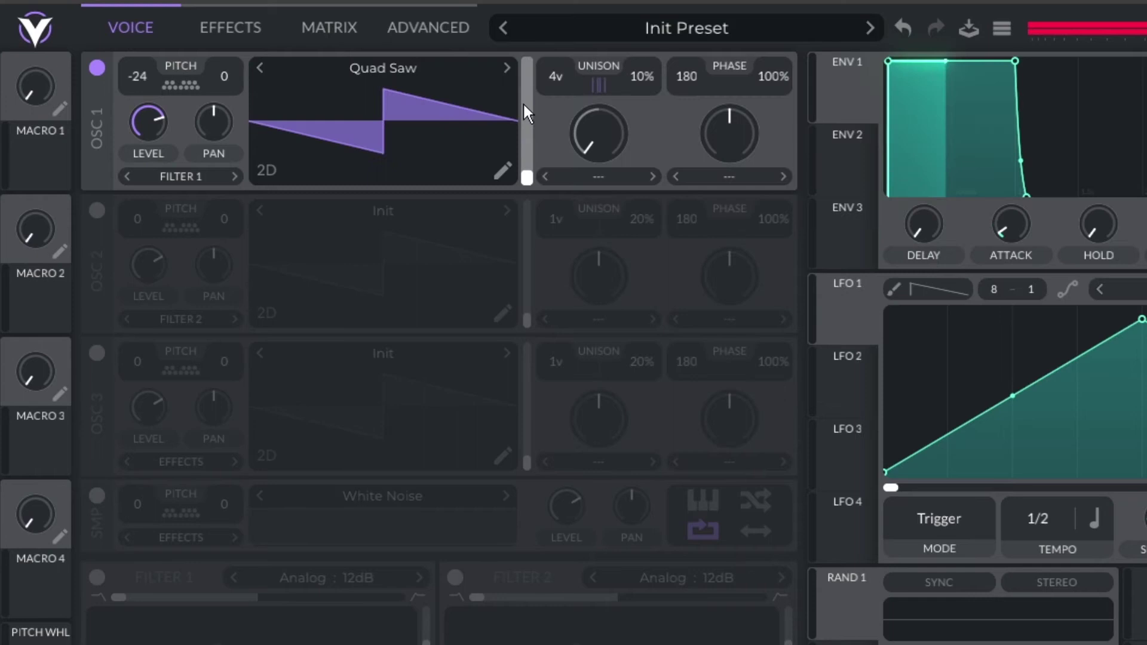
double_click(133, 80)
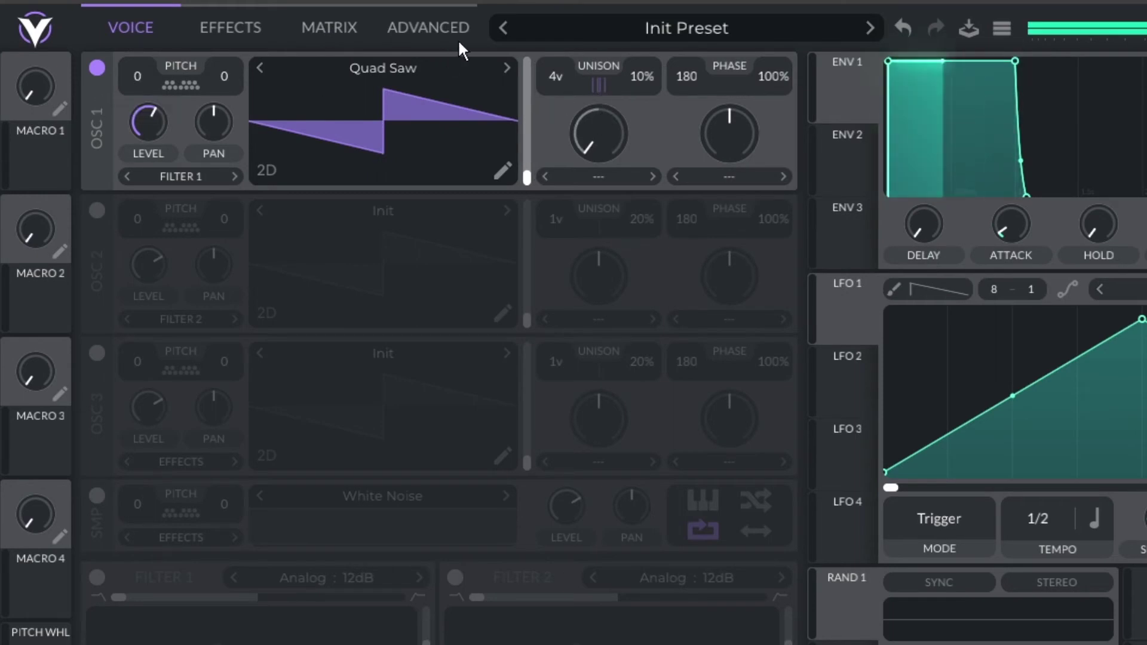
- Compare oscillator 1's Octave + 7 unison stack with the plain Unison stack, ending on Octave + 7
click(454, 28)
click(347, 77)
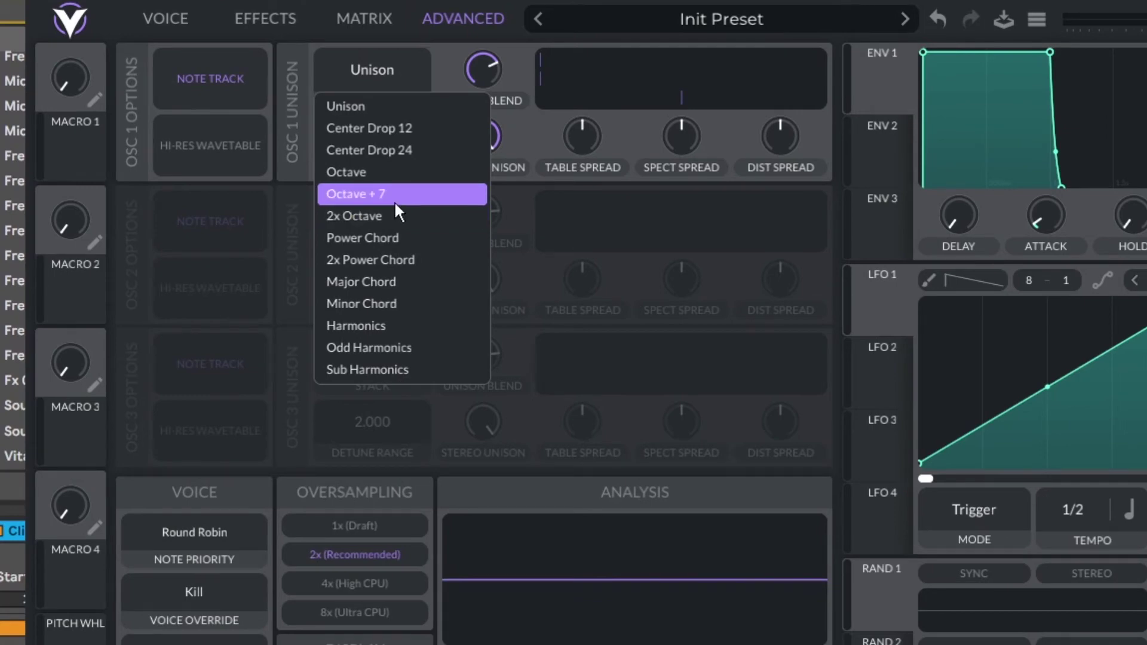
click(396, 197)
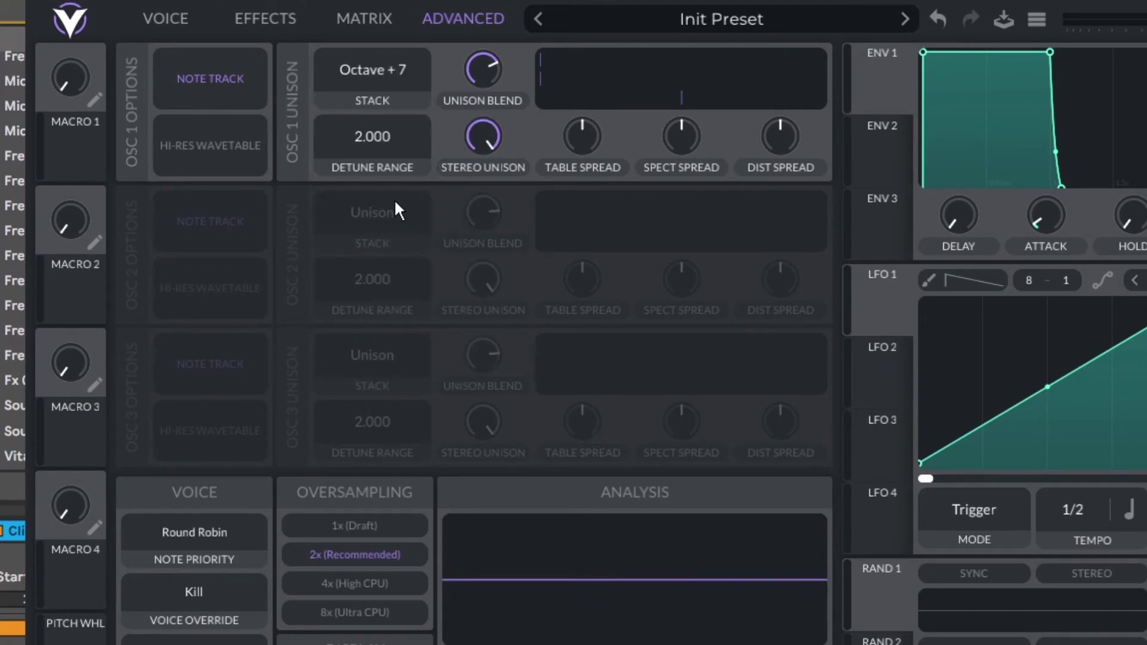
click(377, 81)
click(380, 105)
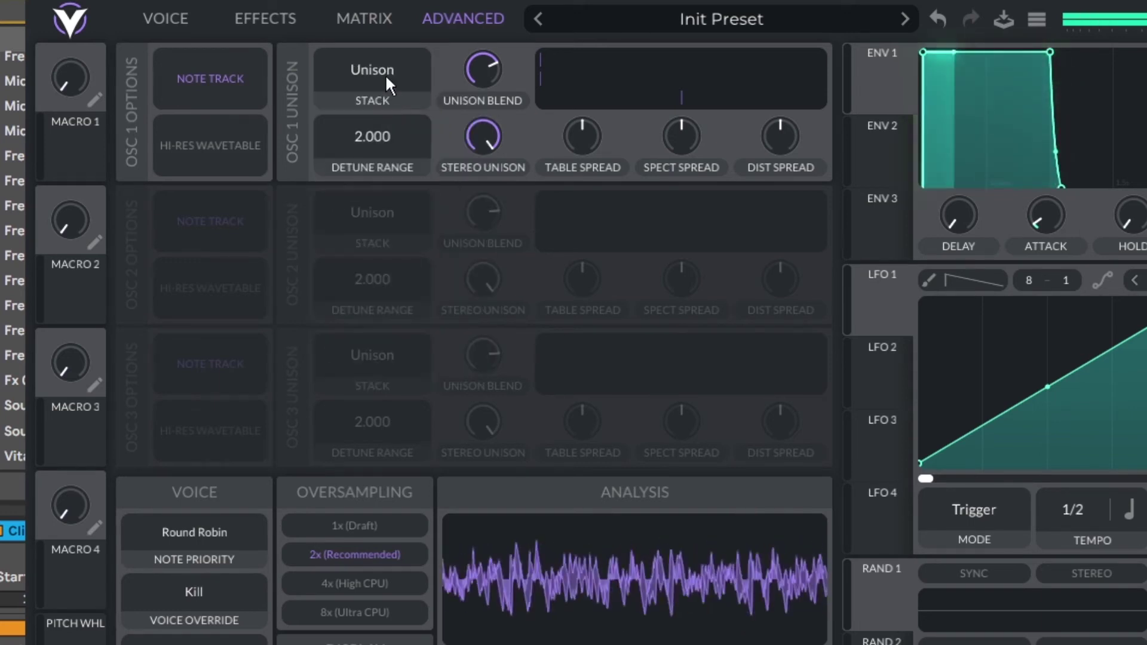
click(385, 73)
click(378, 193)
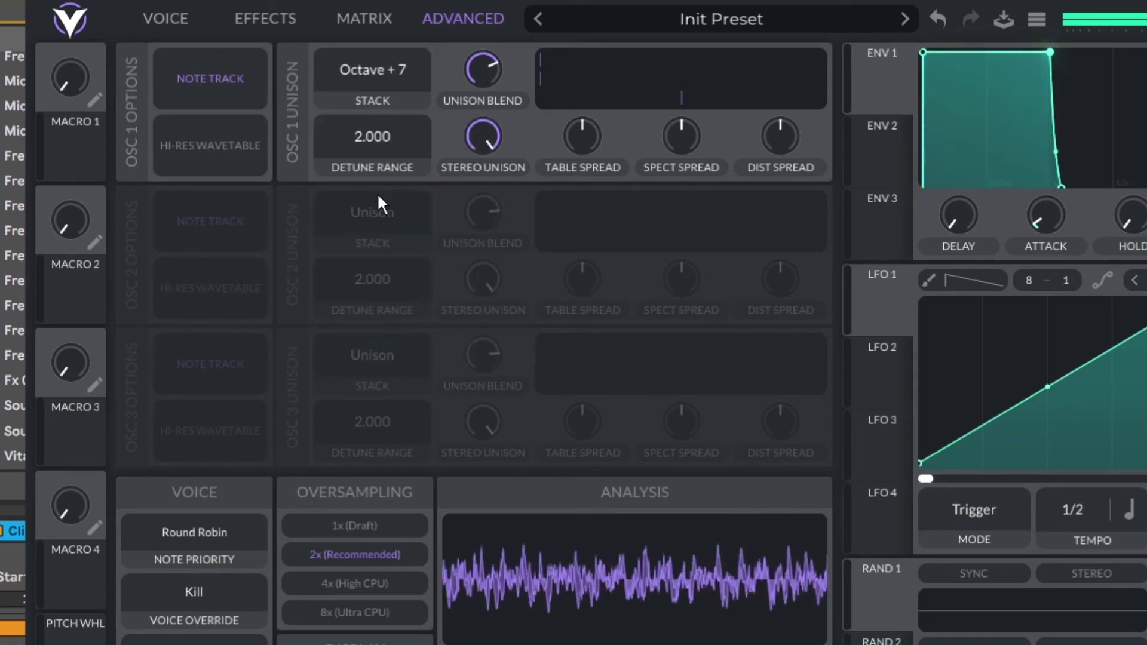
- Try the Sub Harmonics stack on oscillator 1, and arrange the synth and the SPAN analyzer windows side by side
click(362, 70)
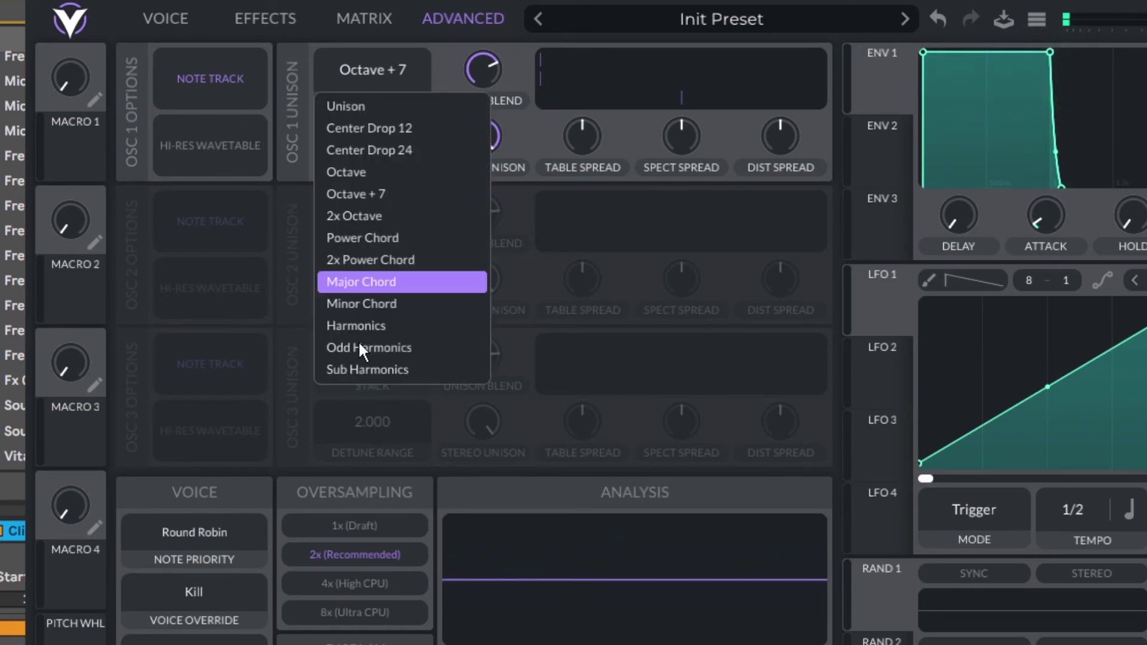
click(378, 370)
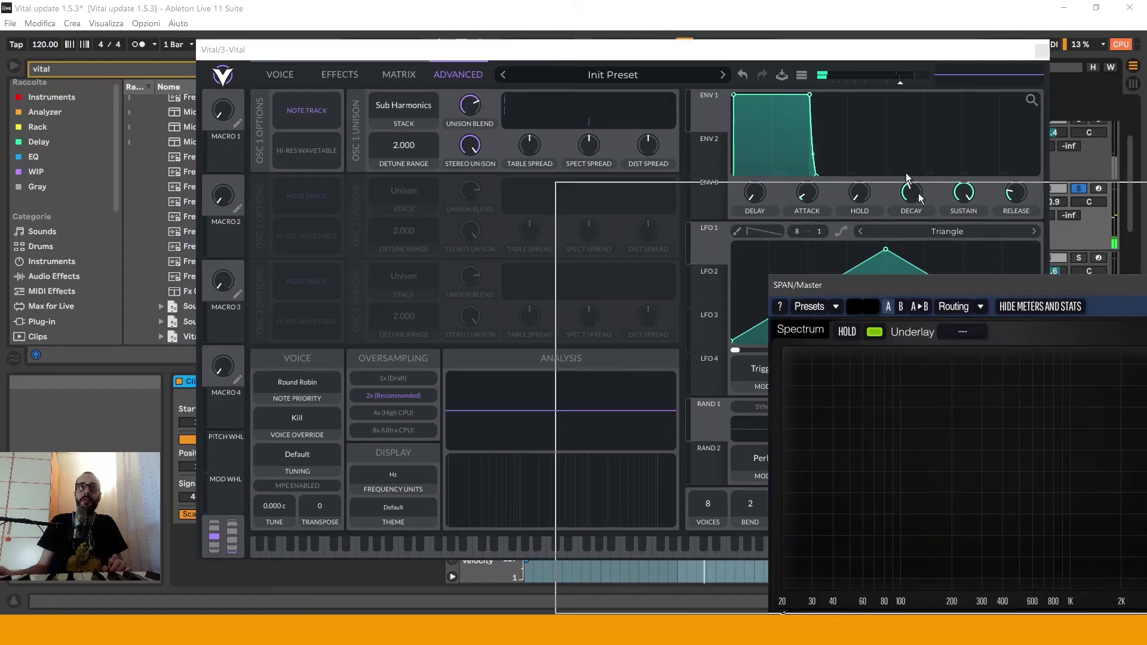
drag(1123, 285, 1041, 139)
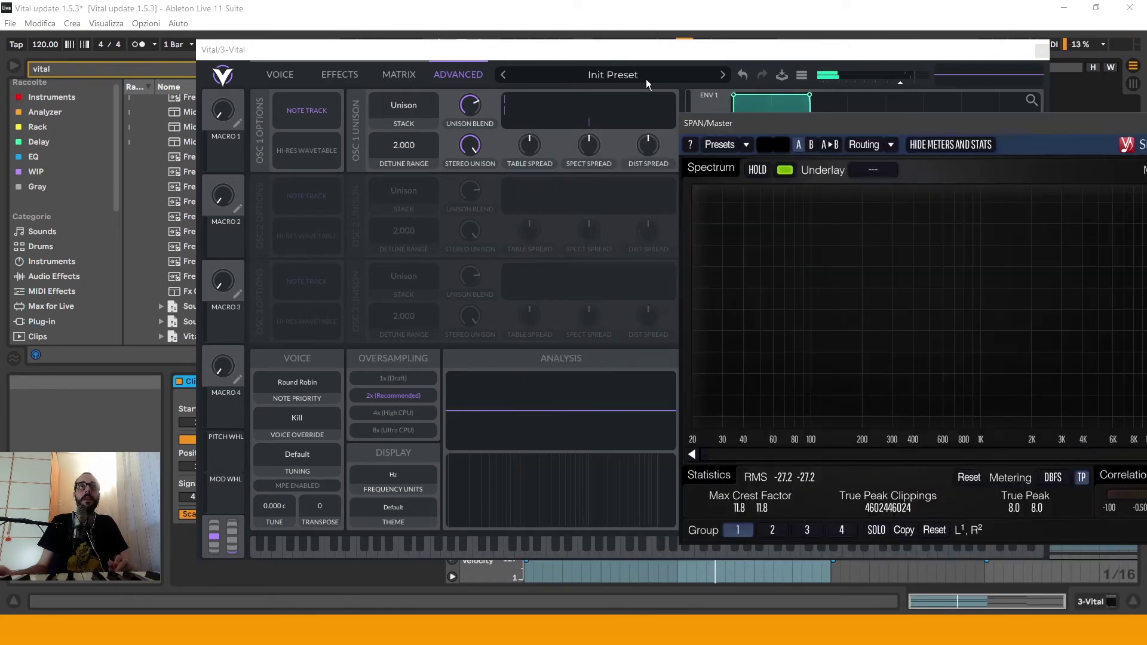
click(380, 51)
drag(299, 39, 1, 26)
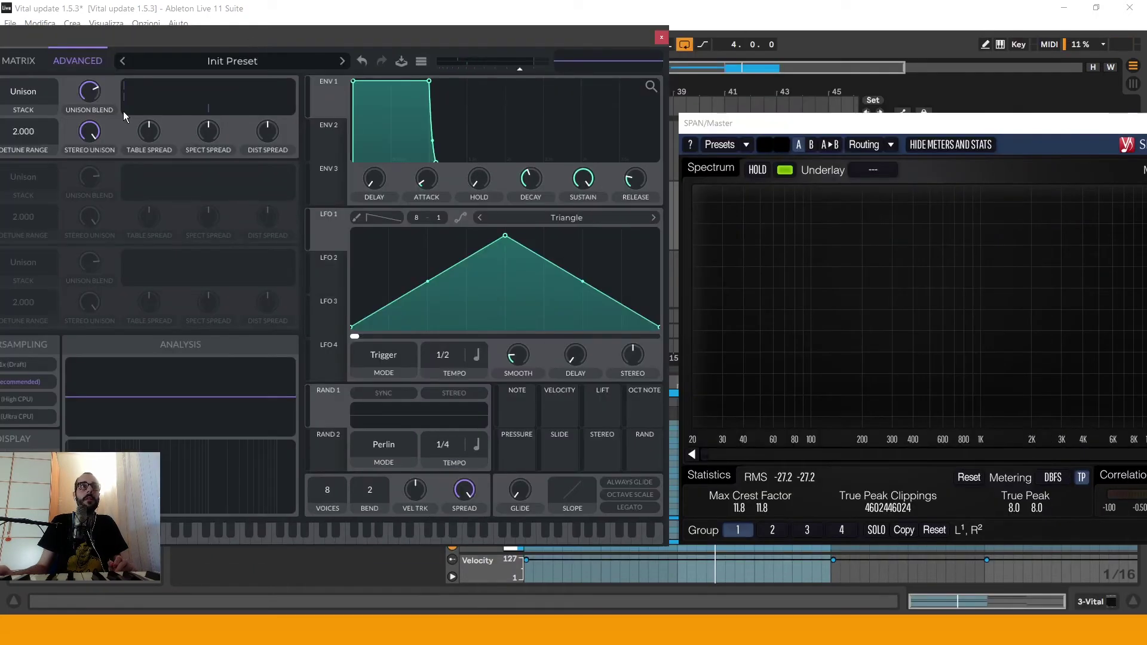
- Set oscillator 1's unison stack to Sub Harmonics and move the synth window fully back into view
click(23, 91)
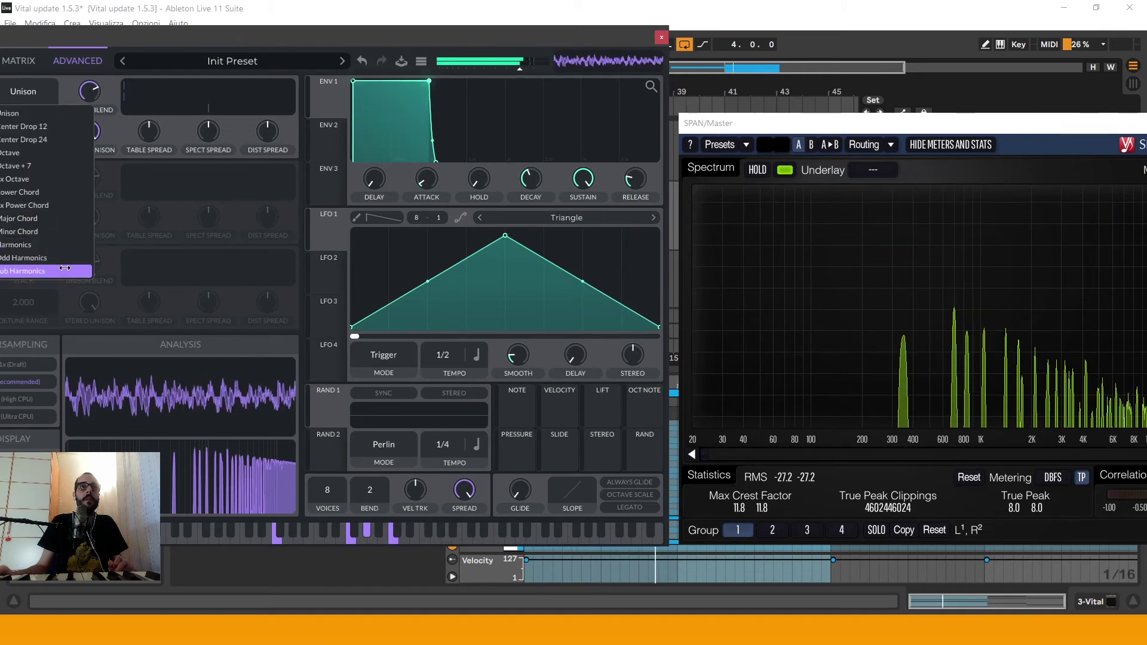
click(30, 271)
drag(497, 38, 830, 36)
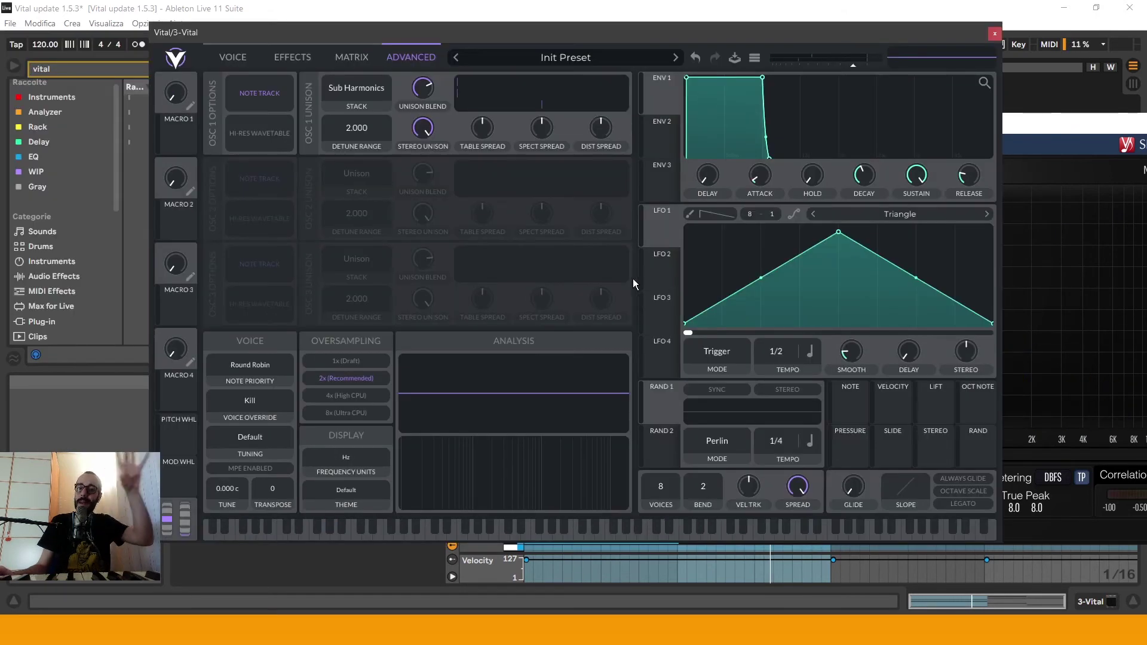
- Return to the voice settings and transpose oscillator 1 to -24
click(233, 57)
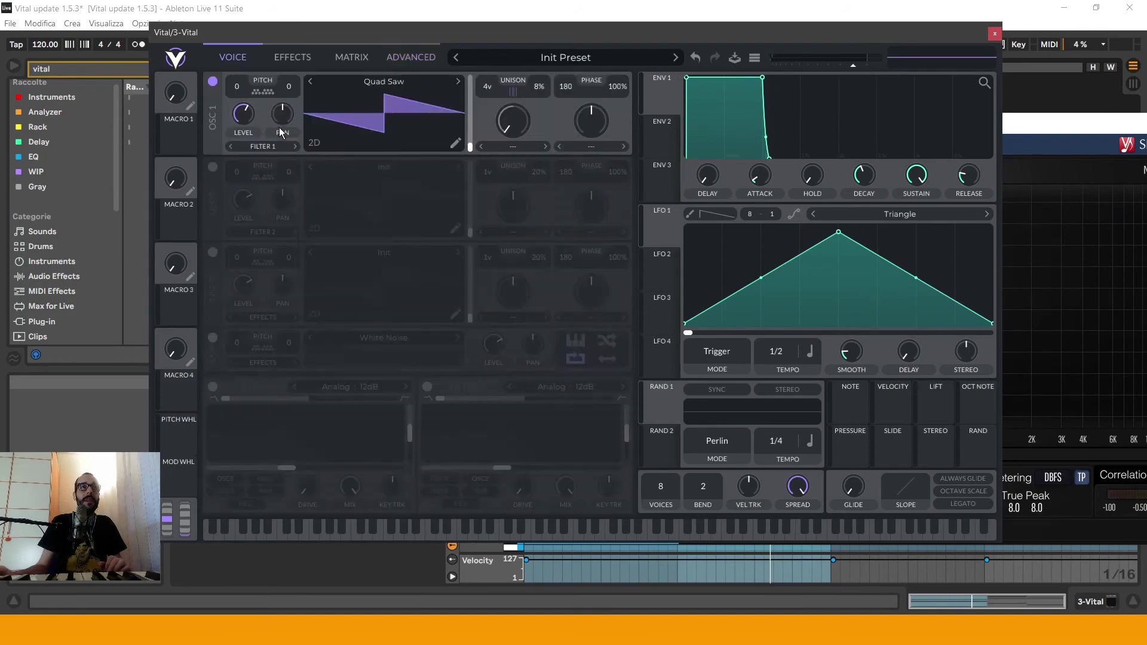
scroll(143, 113, down, 6)
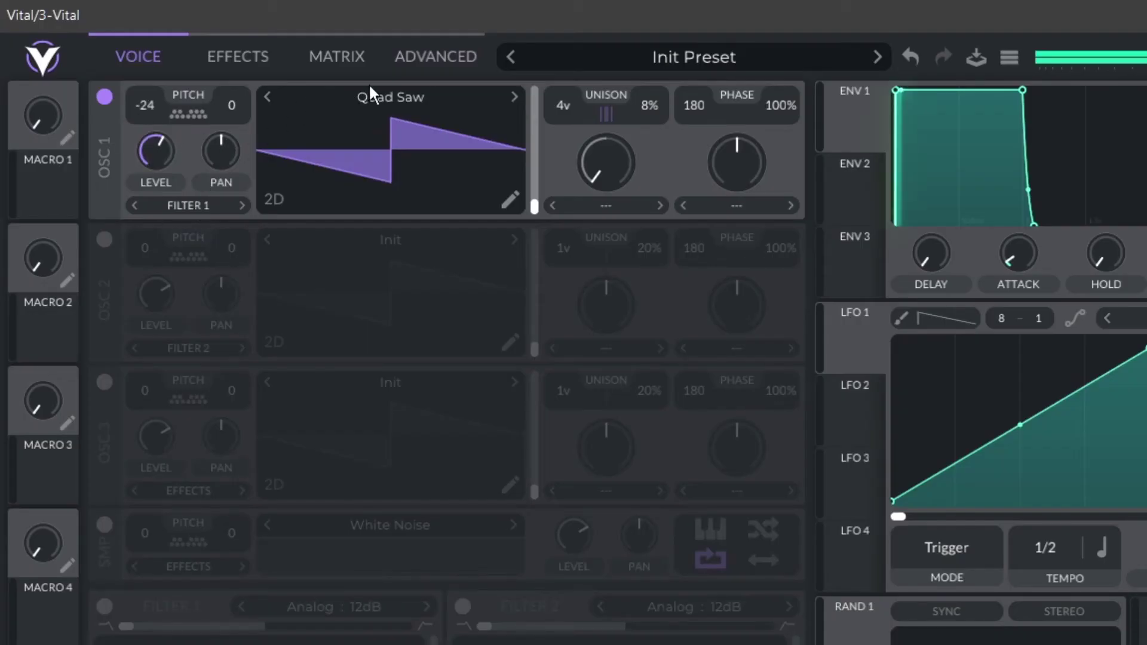
- Compare oscillator 1's plain Unison stack with Sub Harmonics in the advanced settings, ending on Sub Harmonics
click(436, 56)
click(345, 108)
click(351, 141)
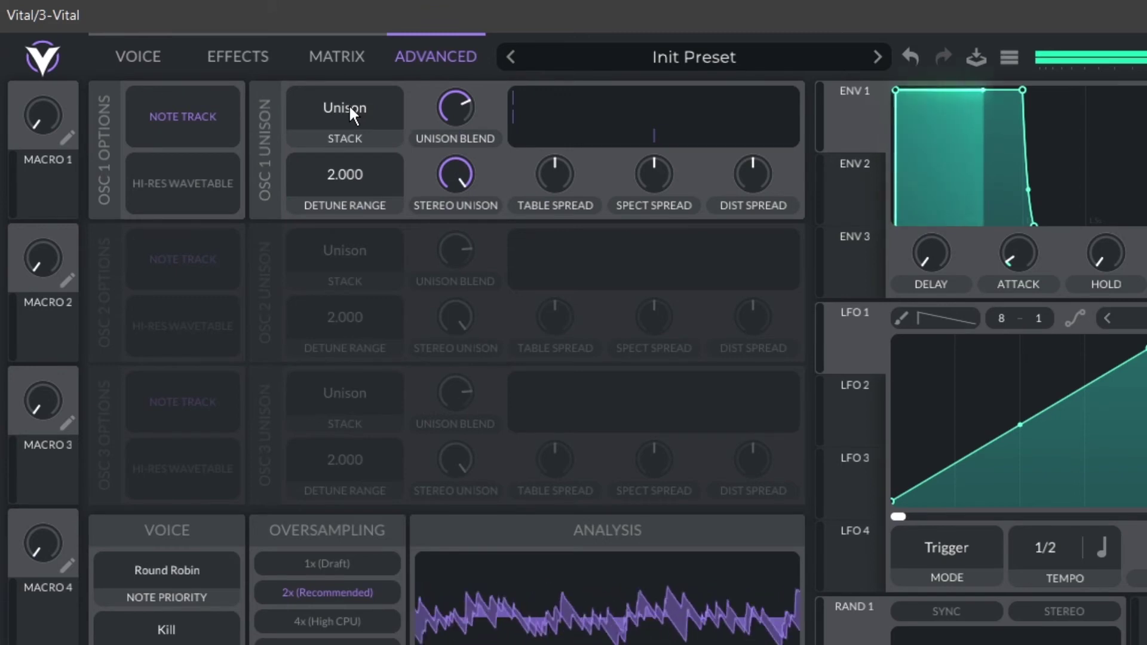
click(349, 105)
click(338, 407)
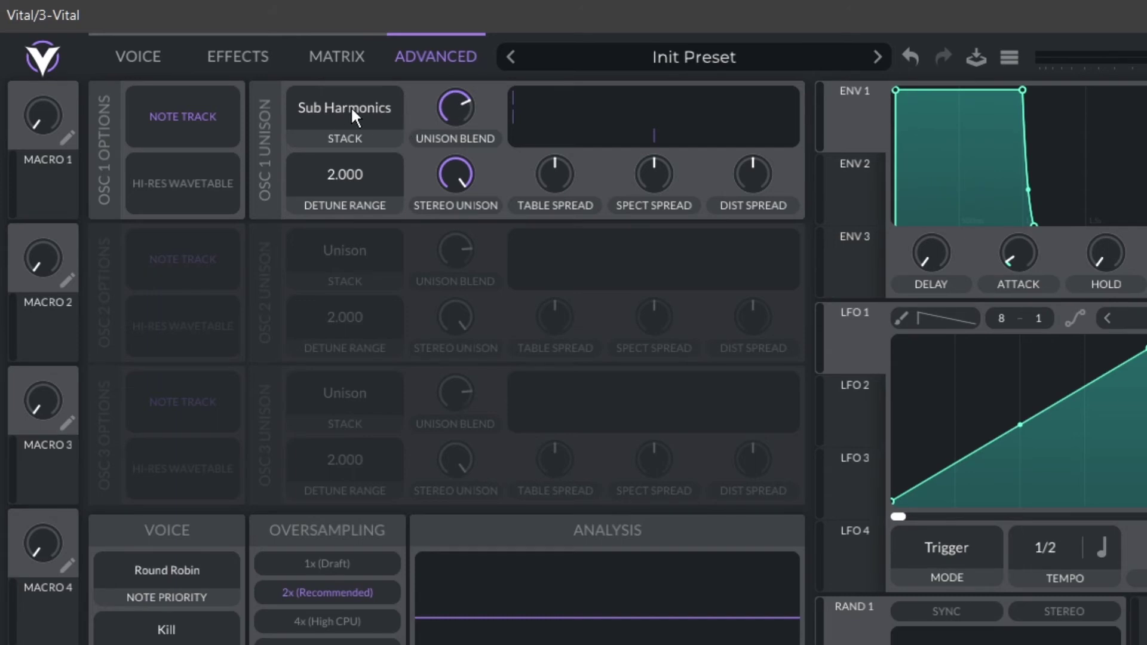
- Lower oscillator 1's unison blend to its minimum, raise it again, and set the stack to Unison
drag(446, 106, 446, 170)
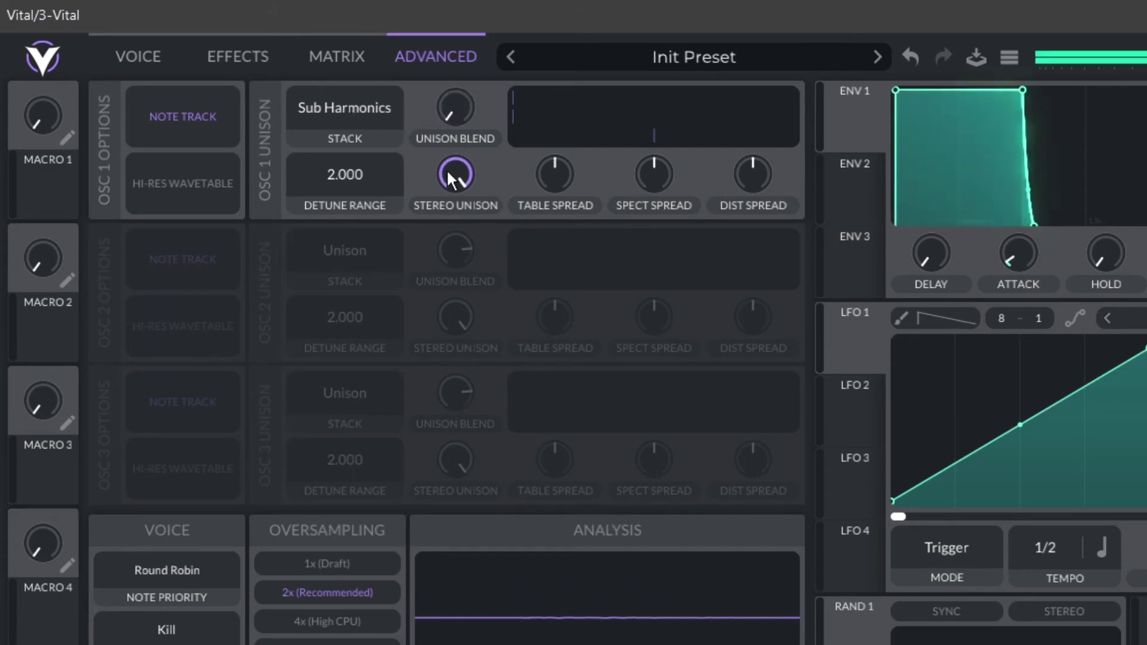
drag(452, 107, 454, 116)
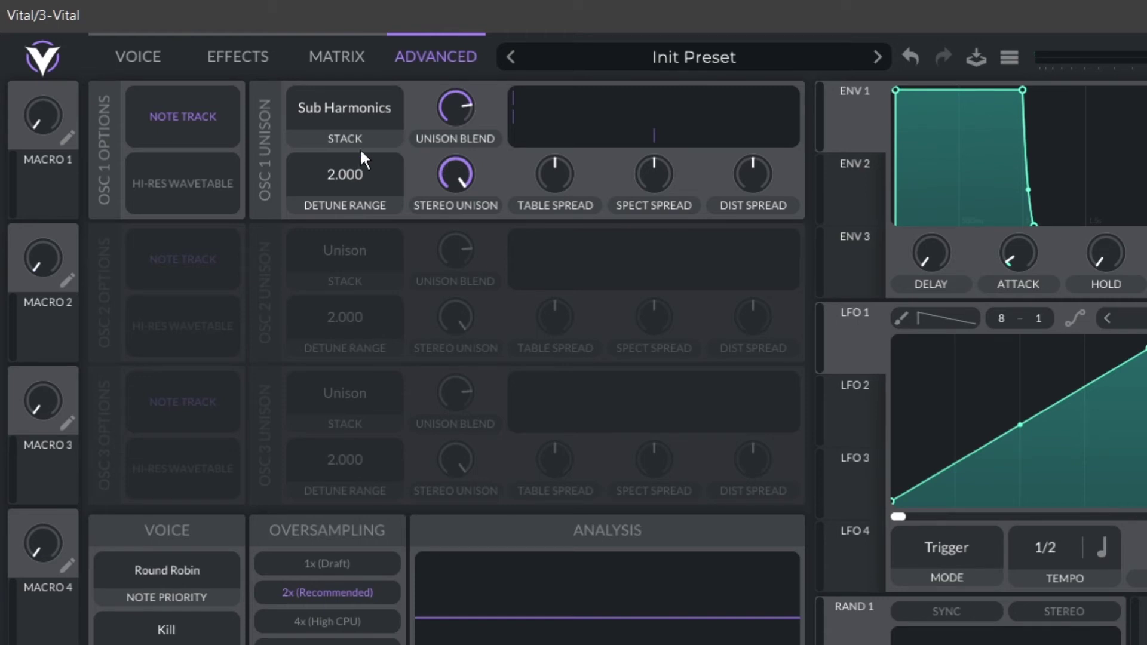
click(342, 110)
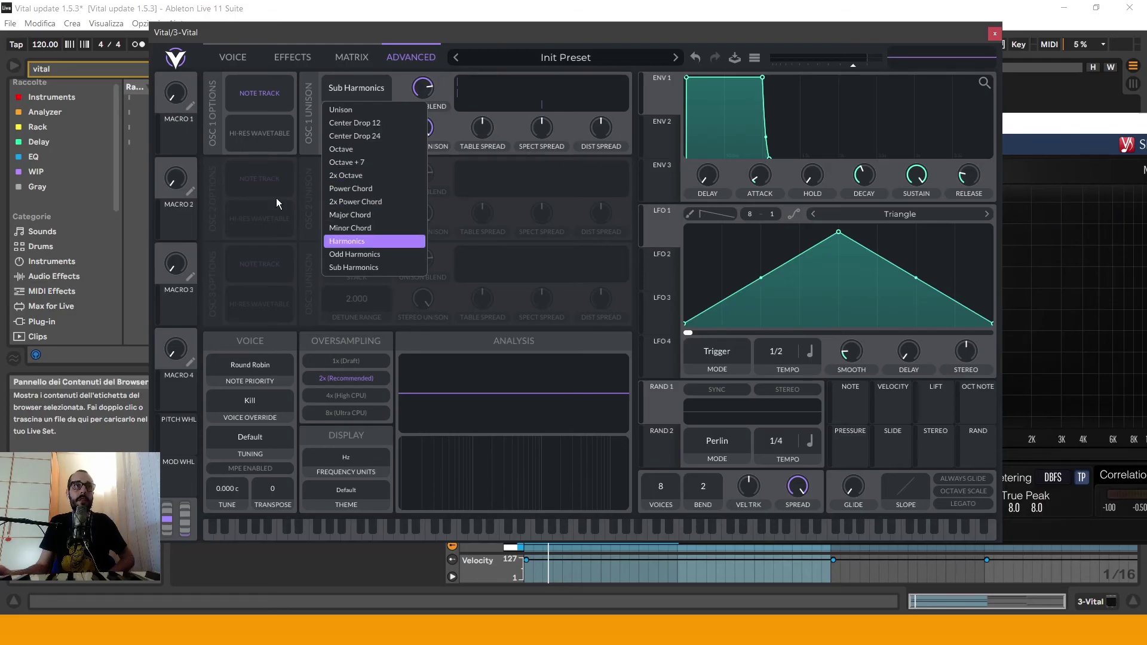
click(273, 56)
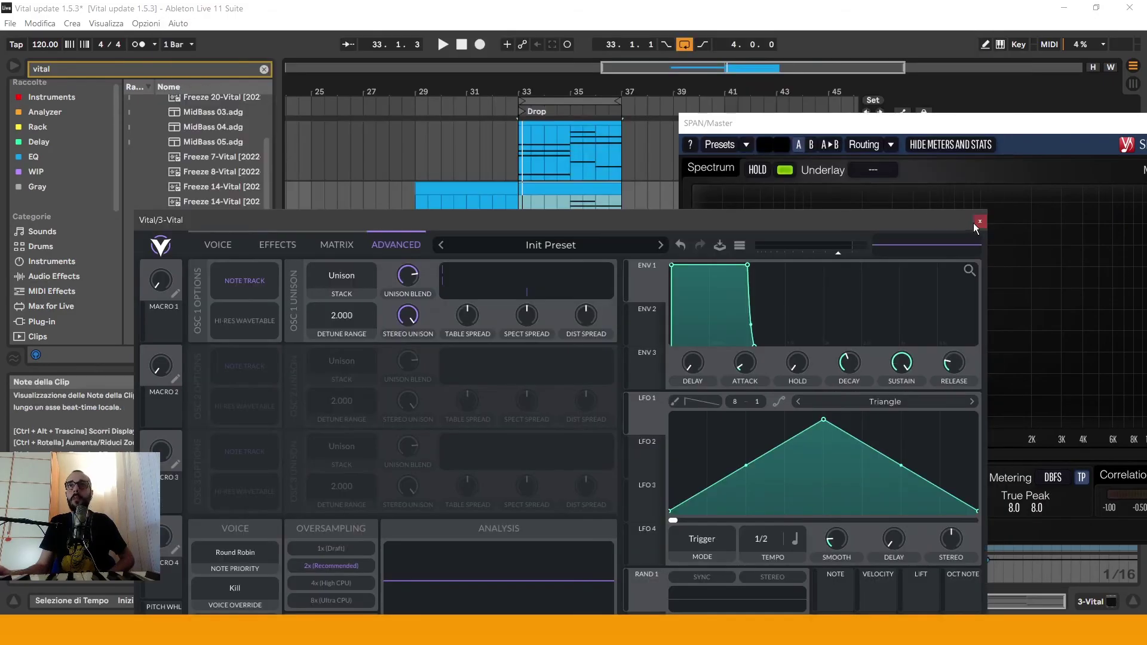
- Close the synth and SPAN analyzer windows to uncover the arrangement
click(978, 221)
drag(948, 124, 580, 203)
click(908, 203)
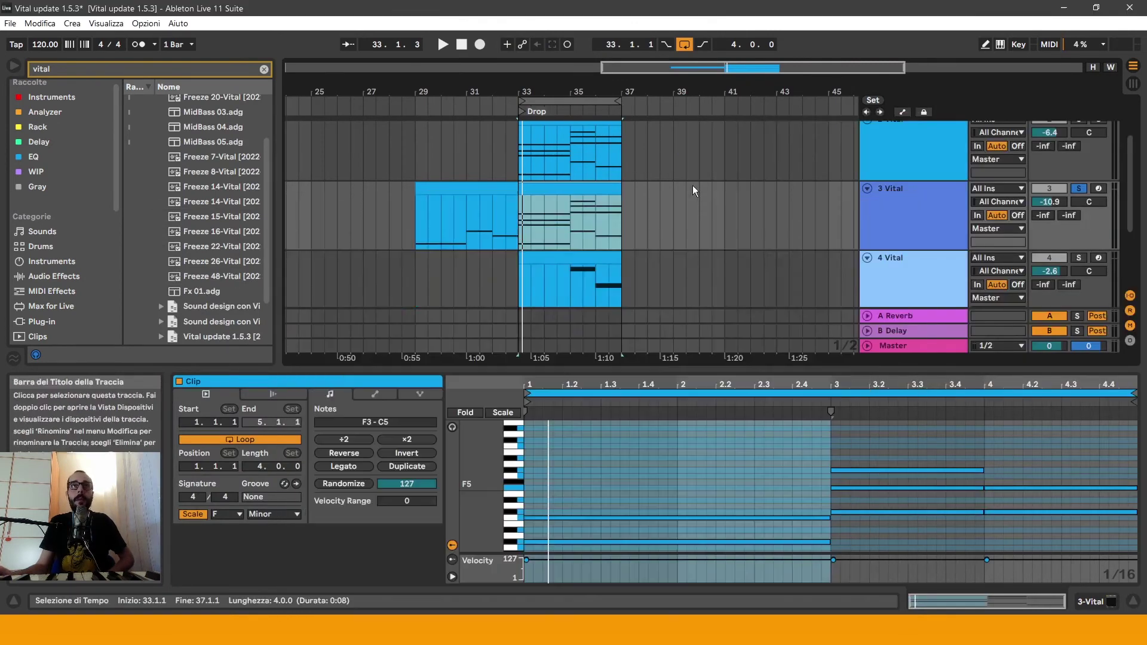
- Solo and play the 2 Vital track, show its devices, and lower its volume to -13.6 dB
scroll(693, 185, up, 2)
click(547, 178)
click(906, 227)
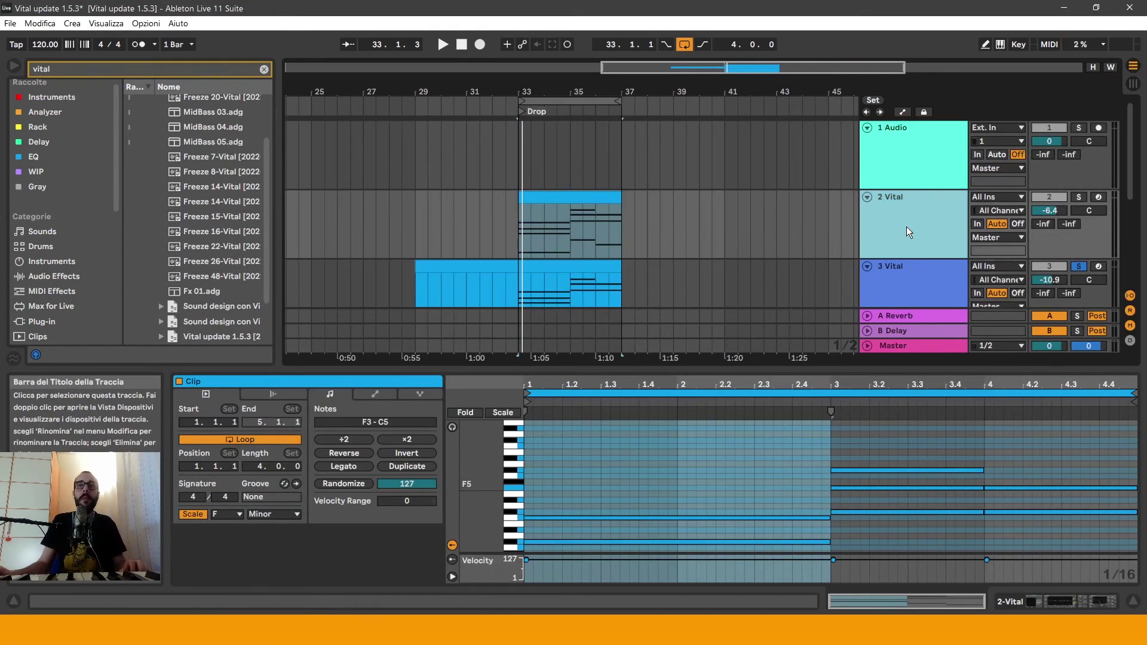
key(space)
double_click(906, 227)
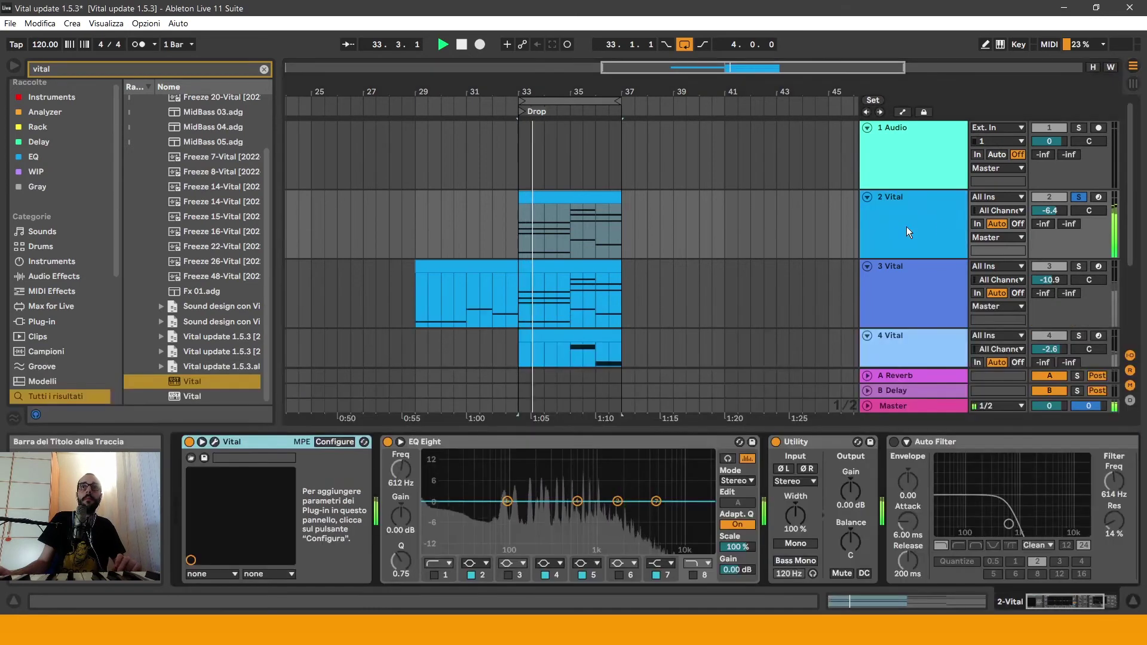
drag(1040, 210, 1040, 217)
drag(1050, 210, 1050, 238)
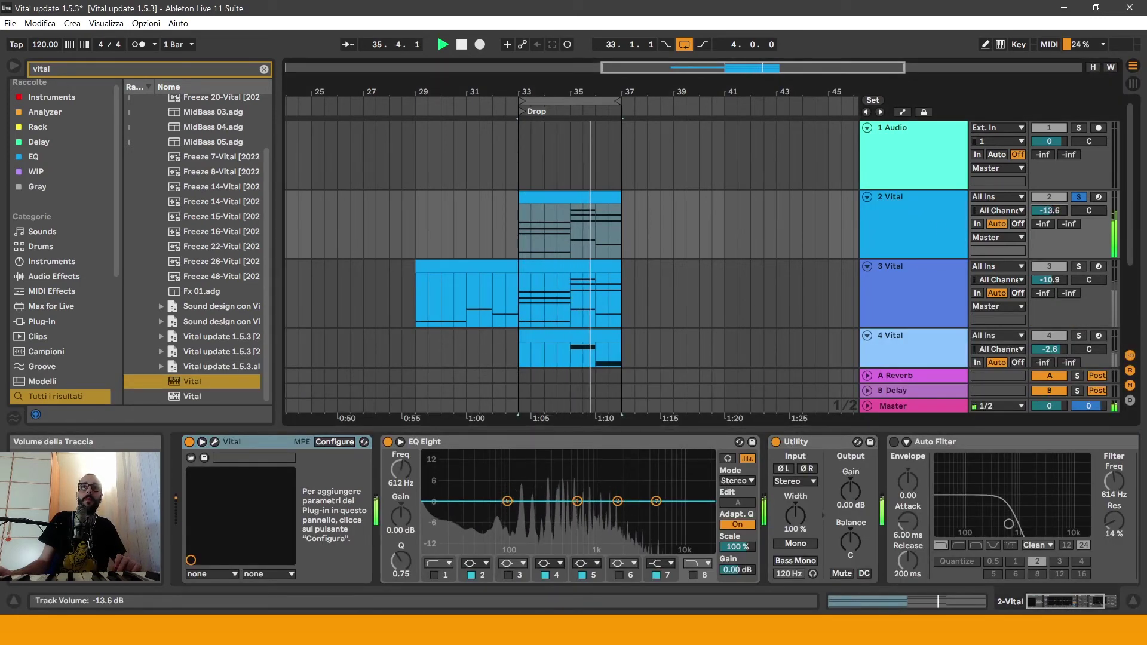
- Open track 2's Vital and compare oscillator 1's Unison stack with Sub Harmonics, ending on Sub Harmonics
click(214, 442)
click(442, 78)
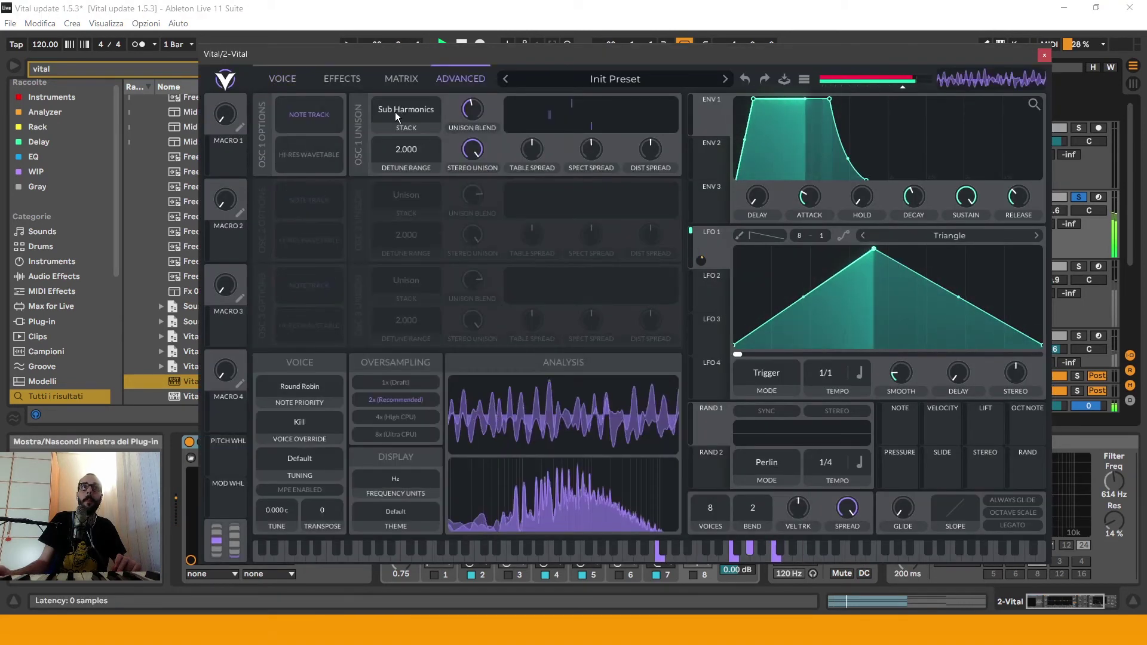
click(410, 110)
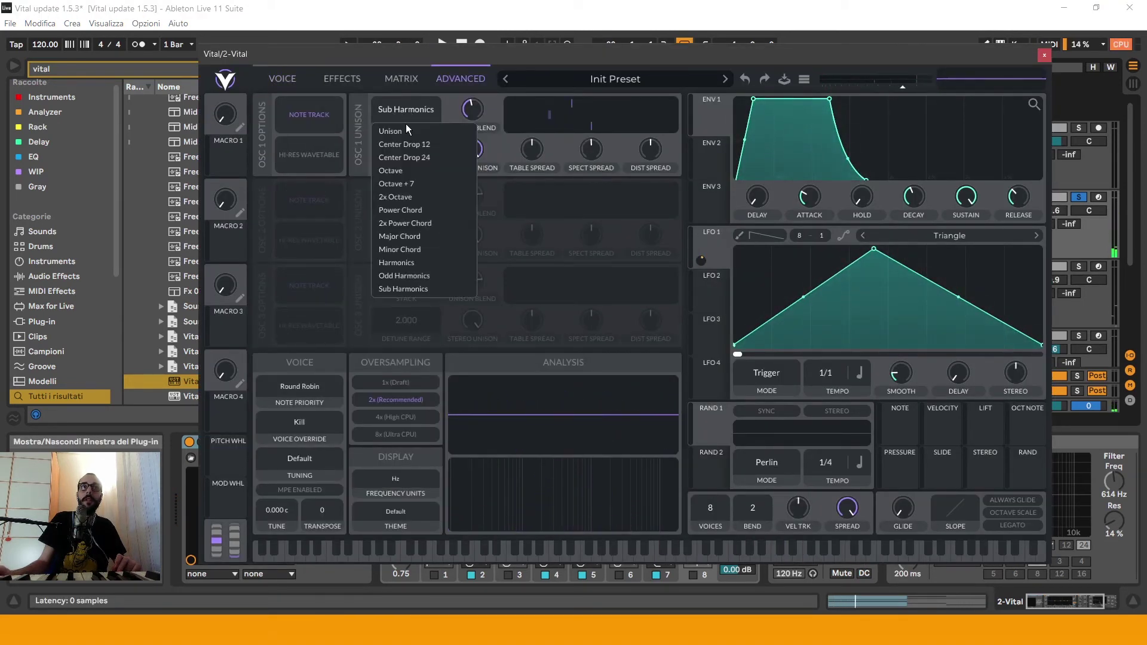
click(406, 132)
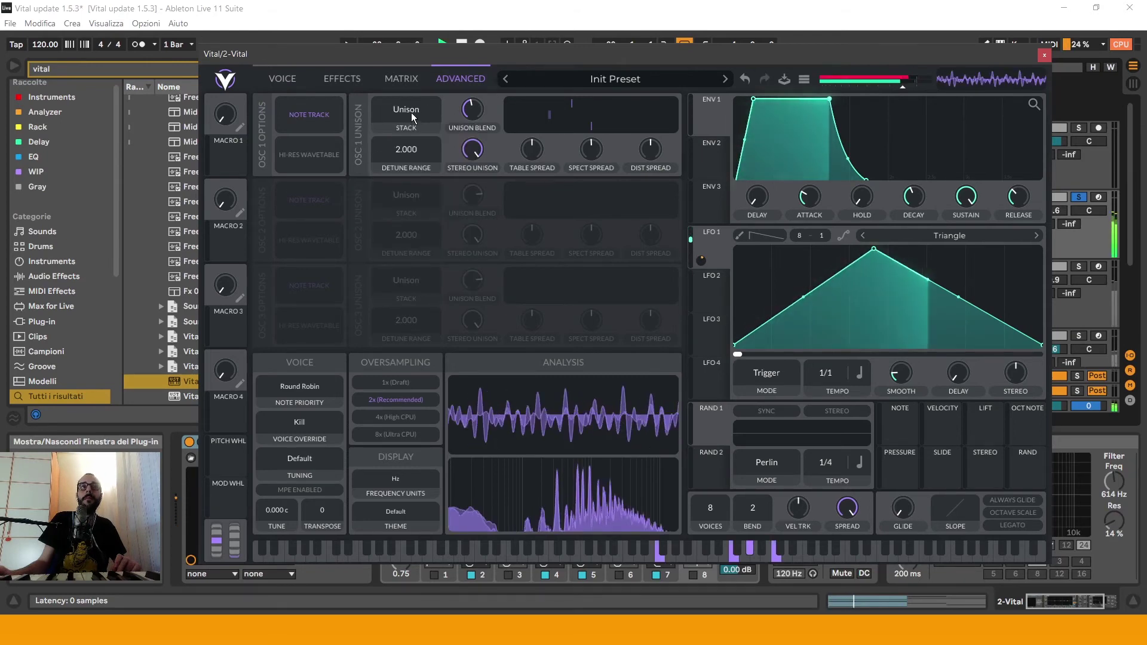
click(411, 112)
click(419, 289)
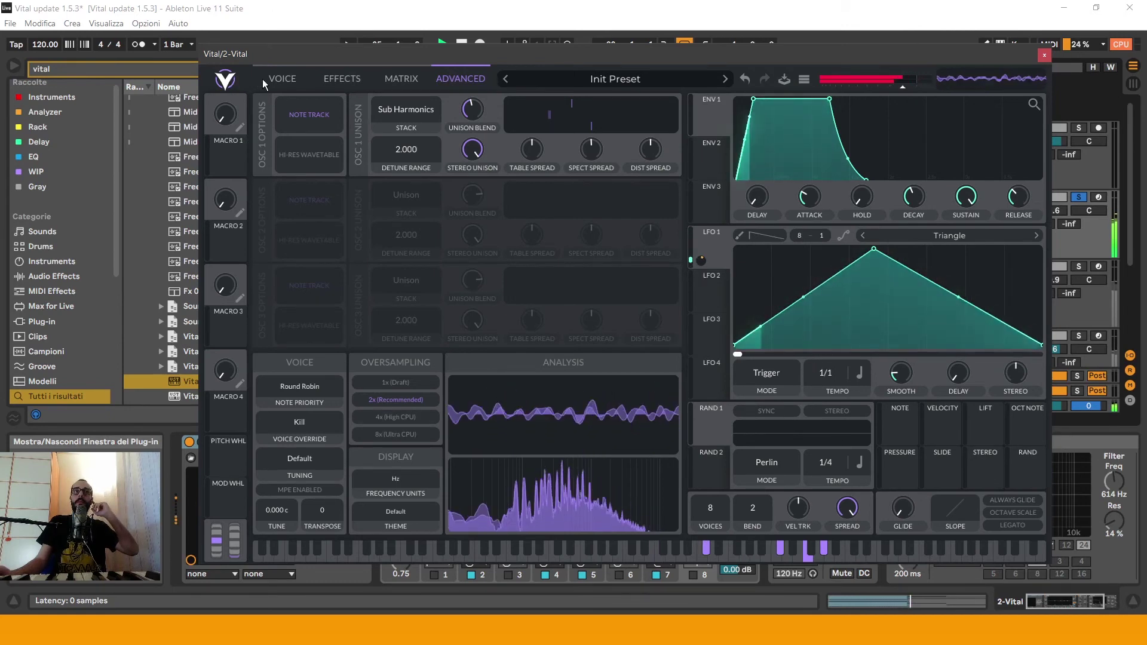
- Return to the voice settings and lower filter 1's resonance while the track plays
click(282, 79)
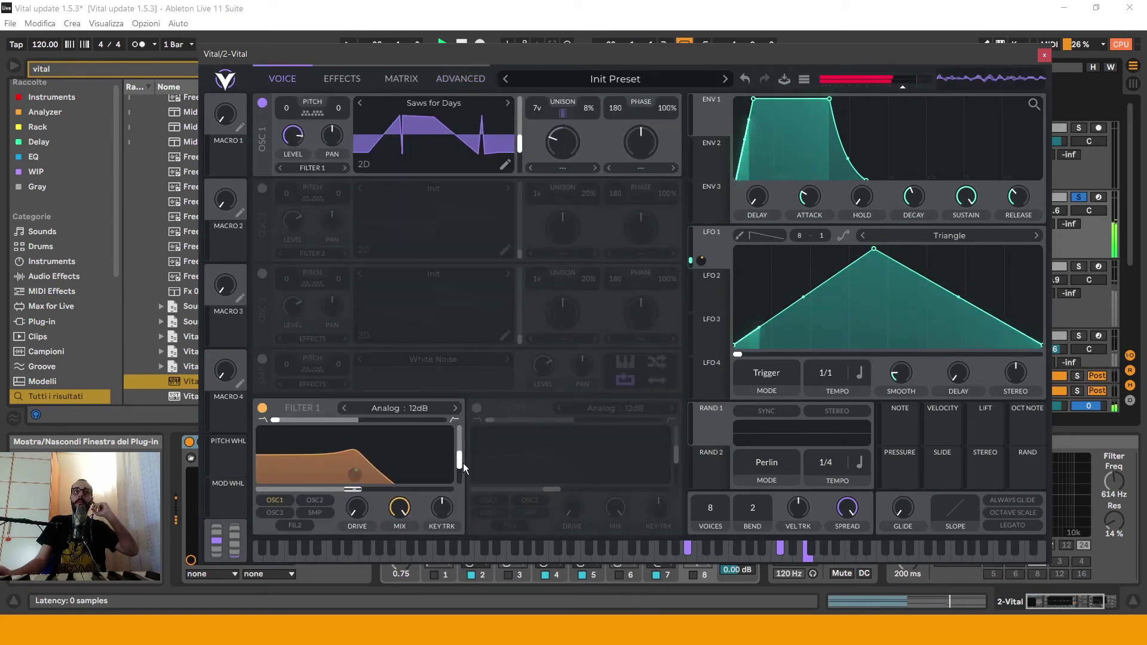
drag(464, 463, 460, 480)
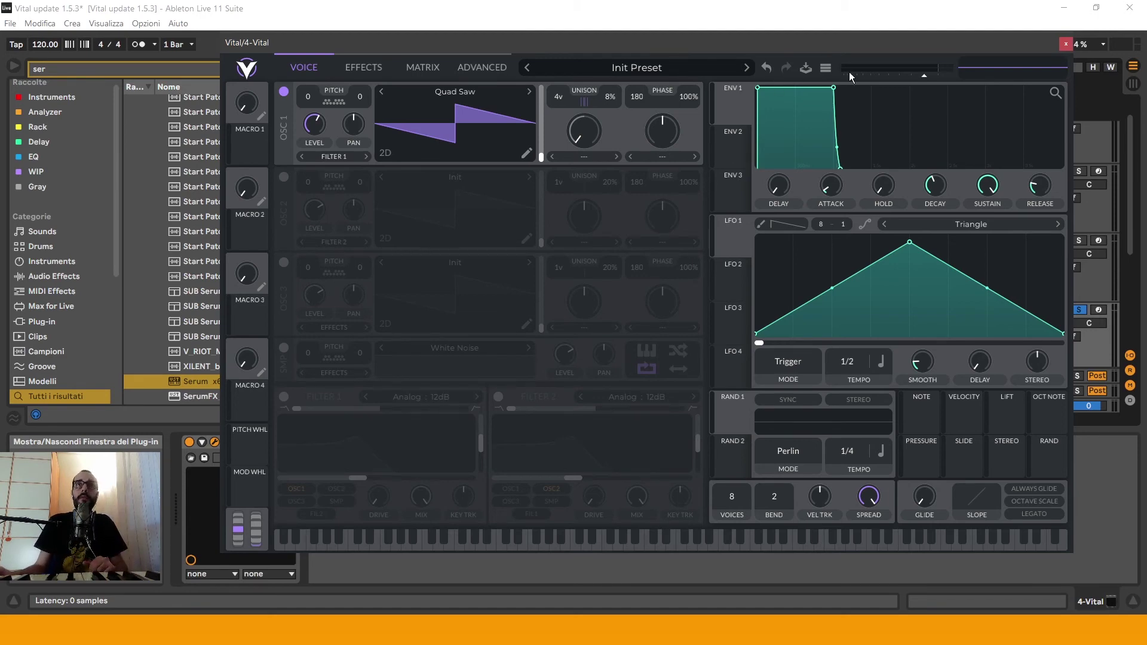
- Open the preset browser of track 4's Vital and try to search the presets for "bass"
click(693, 70)
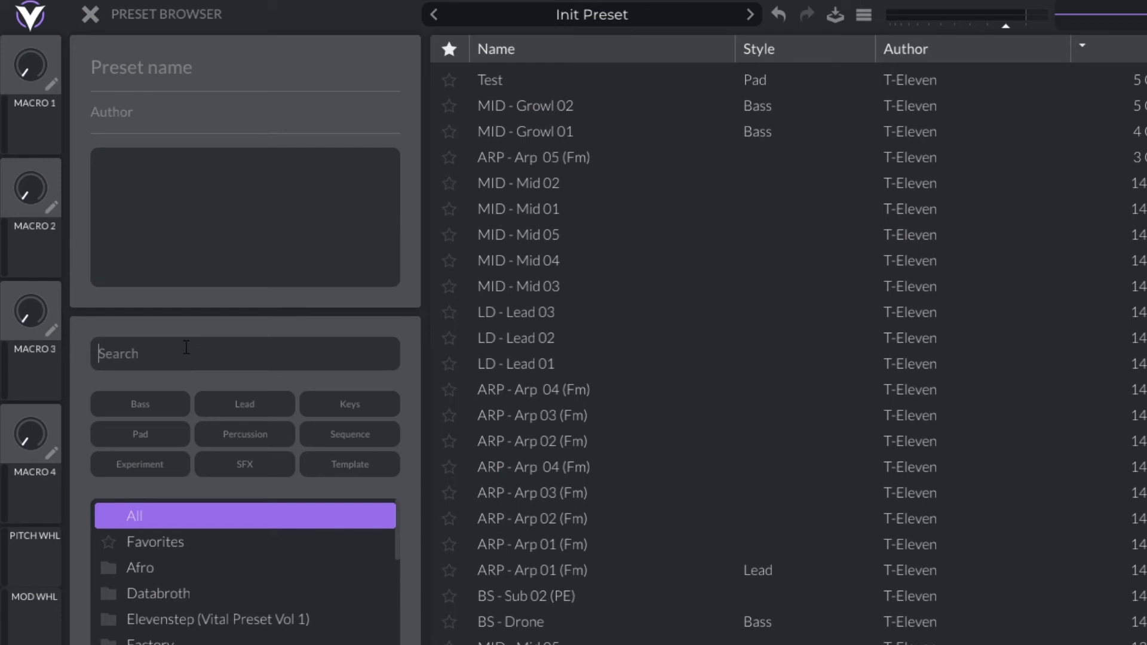
text(fa)
key(BackSpace)
key(BackSpace)
text(bass)
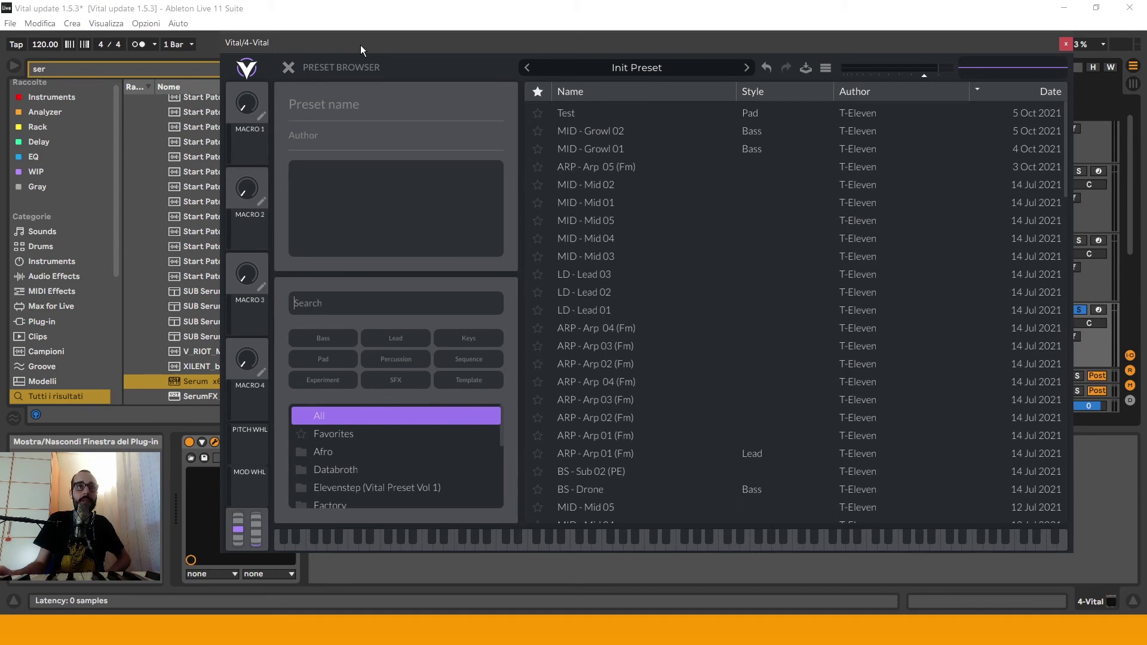
- Load the first ARP - Arp 04 (Fm) preset from the preset list
drag(361, 45, 351, 48)
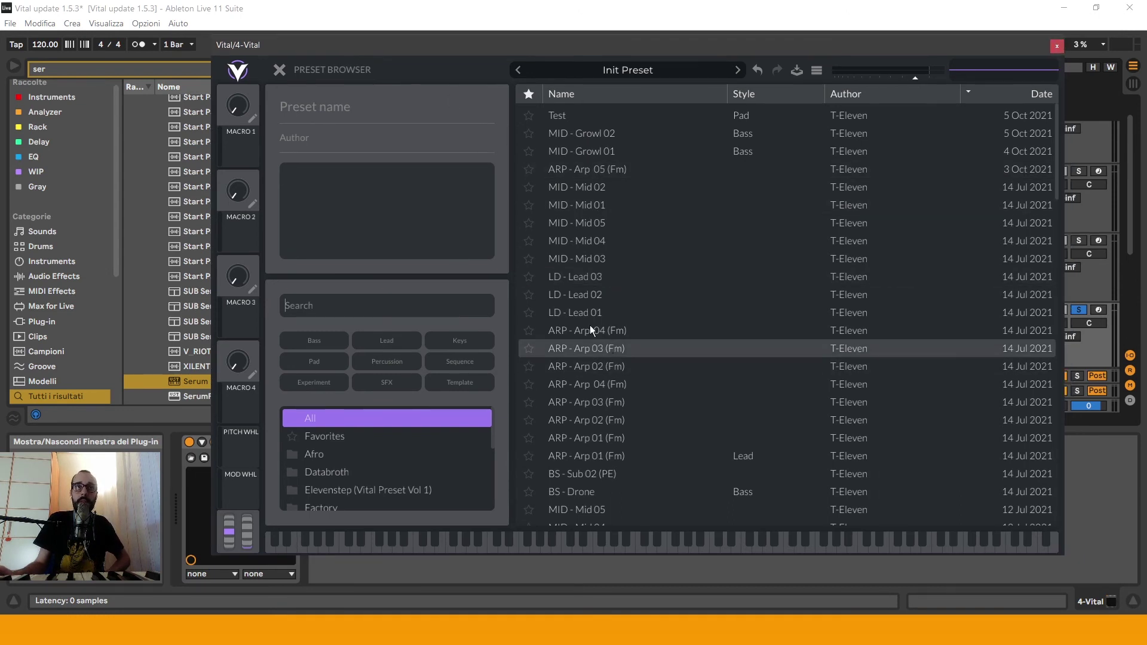
scroll(590, 325, down, 3)
click(593, 205)
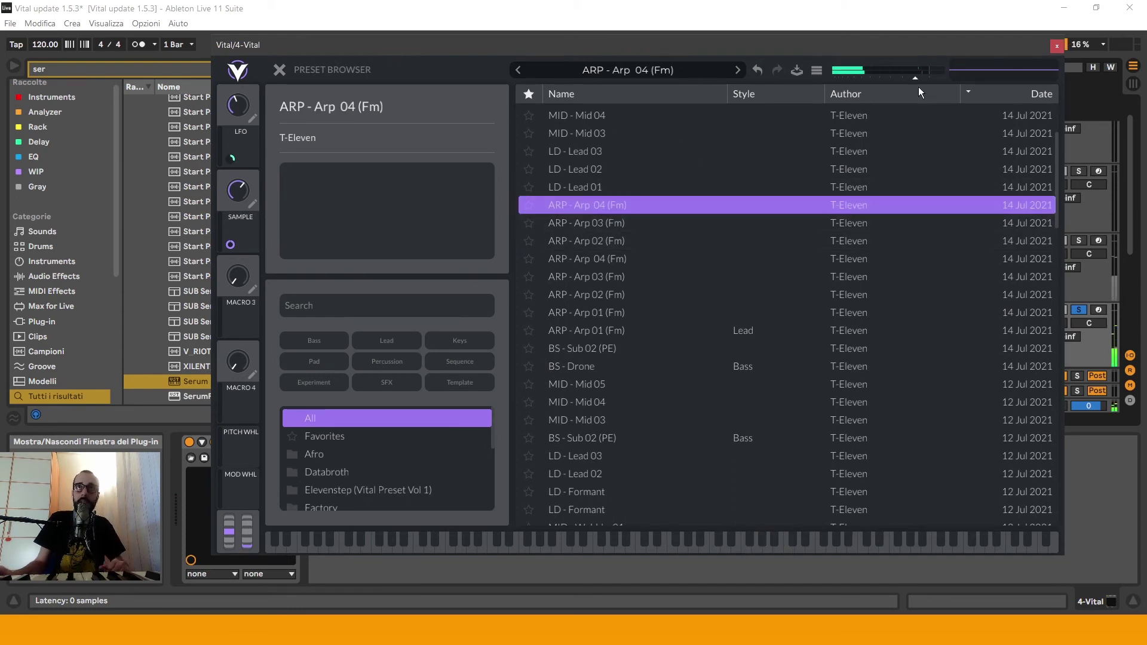
- Close the synth window, select track 4's clip under the Drop marker, and reopen track 4's Vital
click(1062, 45)
scroll(564, 286, down, 1)
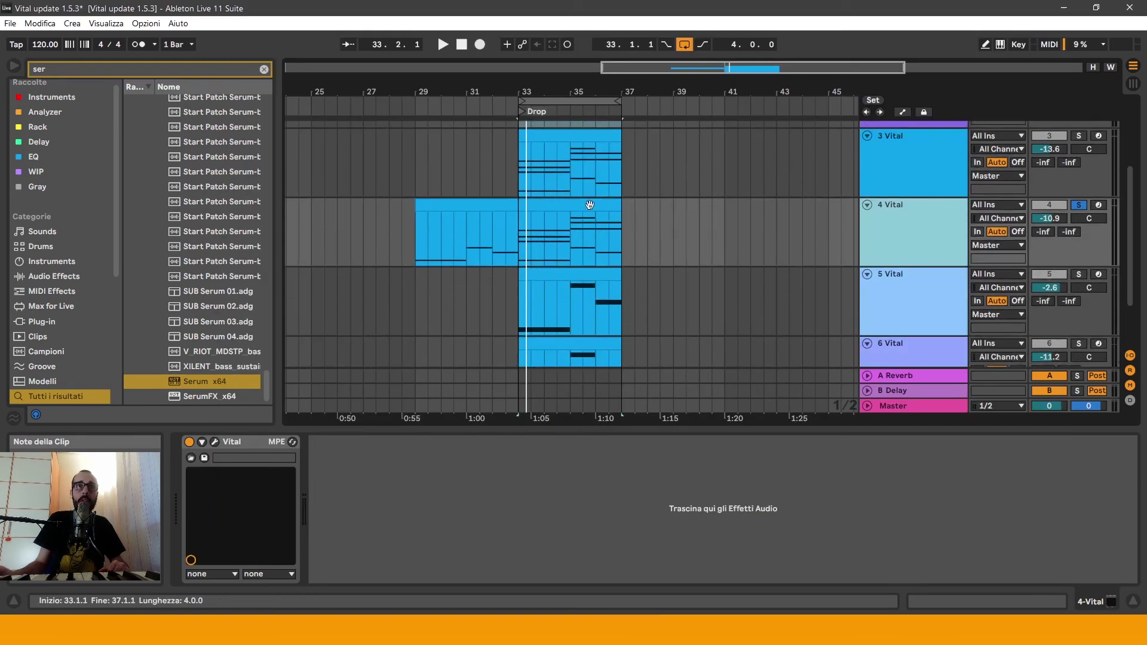
click(590, 205)
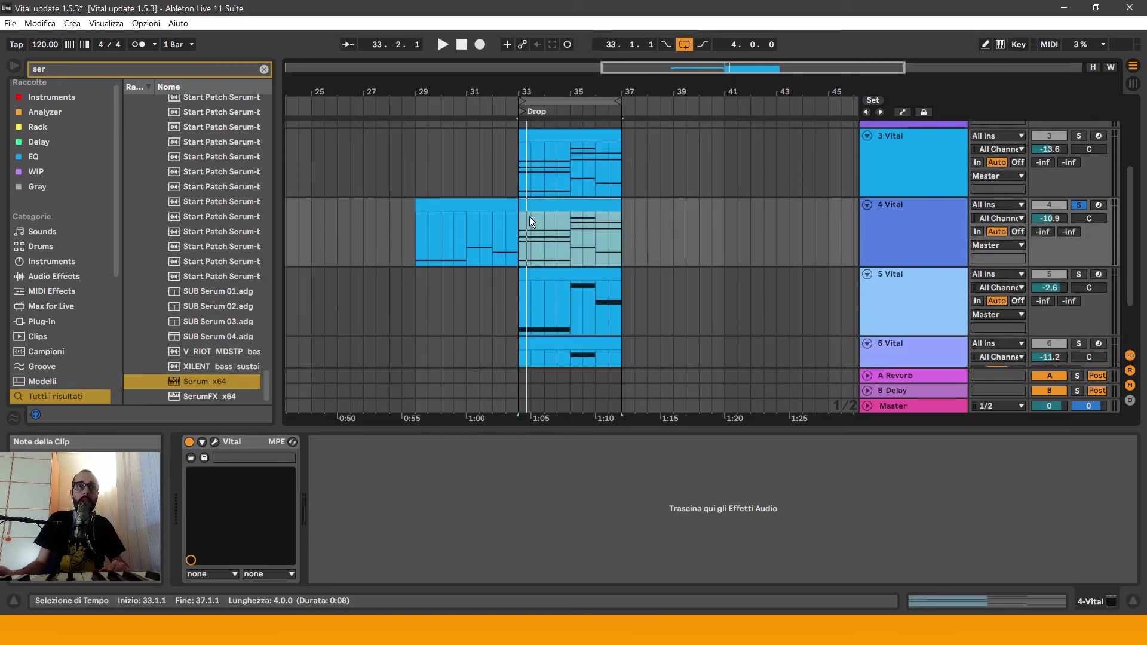
click(216, 442)
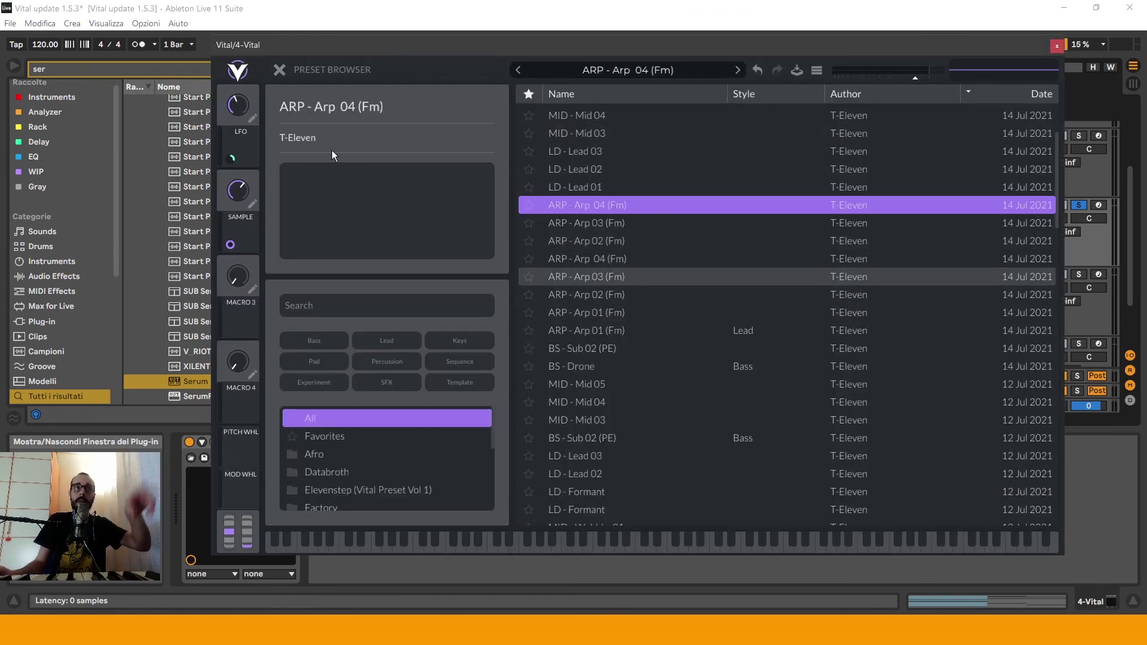
- Close and reopen the preset browser and load the second ARP - Arp 04 (Fm) preset in the list
click(279, 70)
click(665, 70)
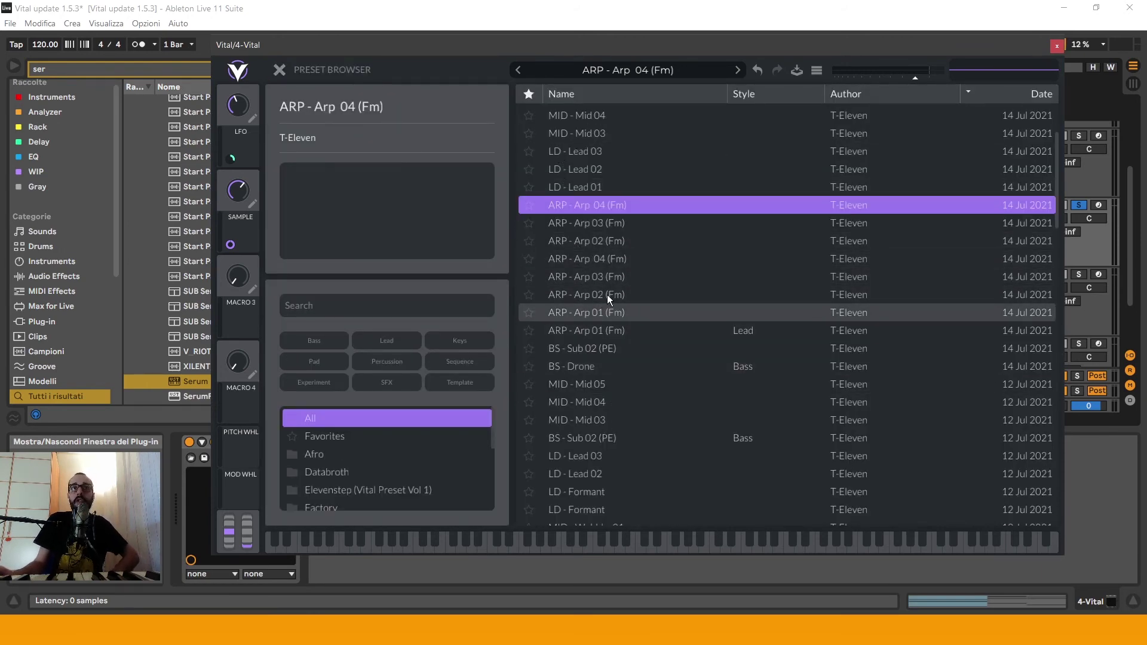
scroll(601, 280, down, 3)
scroll(594, 314, up, 4)
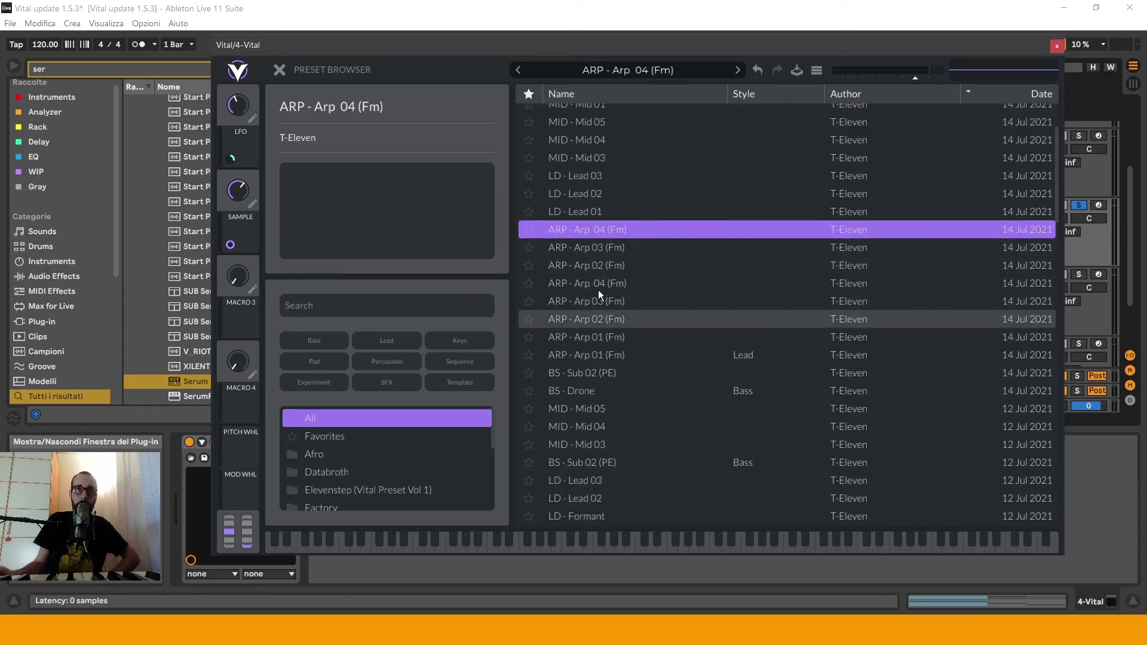
click(600, 286)
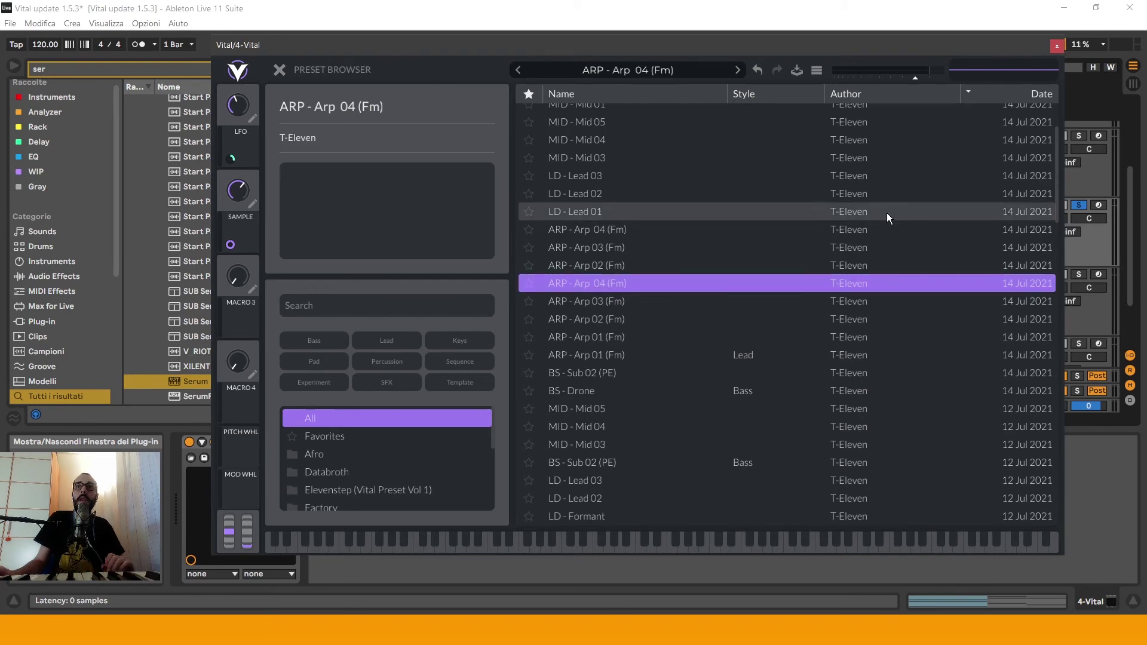
- Close and reopen track 4's synth window, and leave the preset browser for the voice settings
click(1058, 44)
click(219, 442)
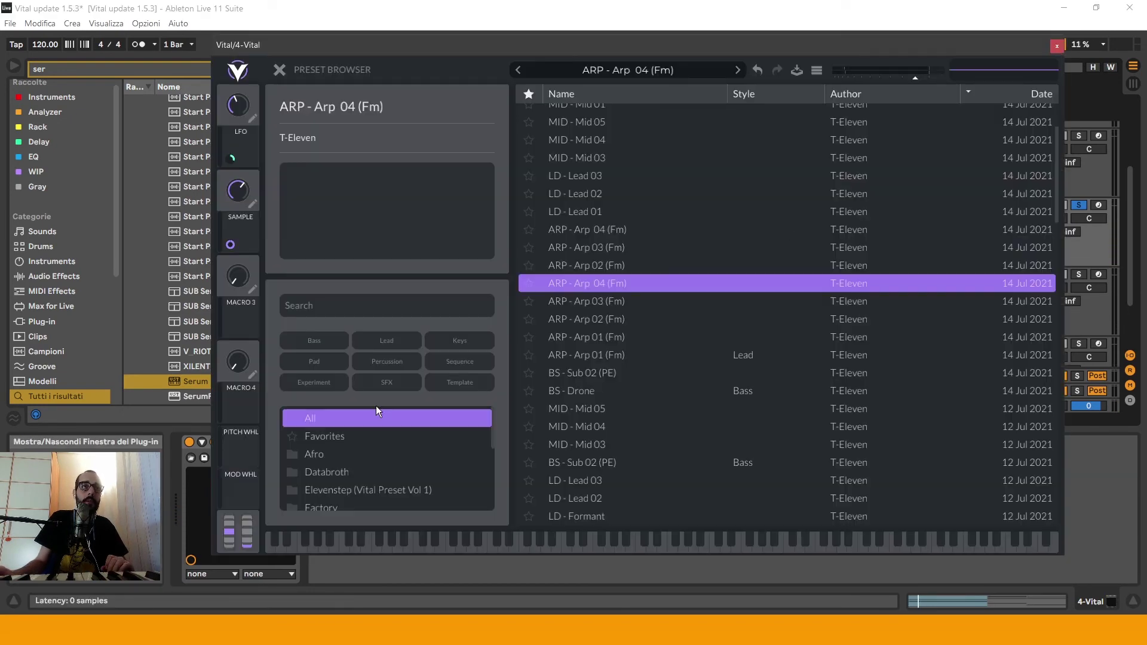
key(Escape)
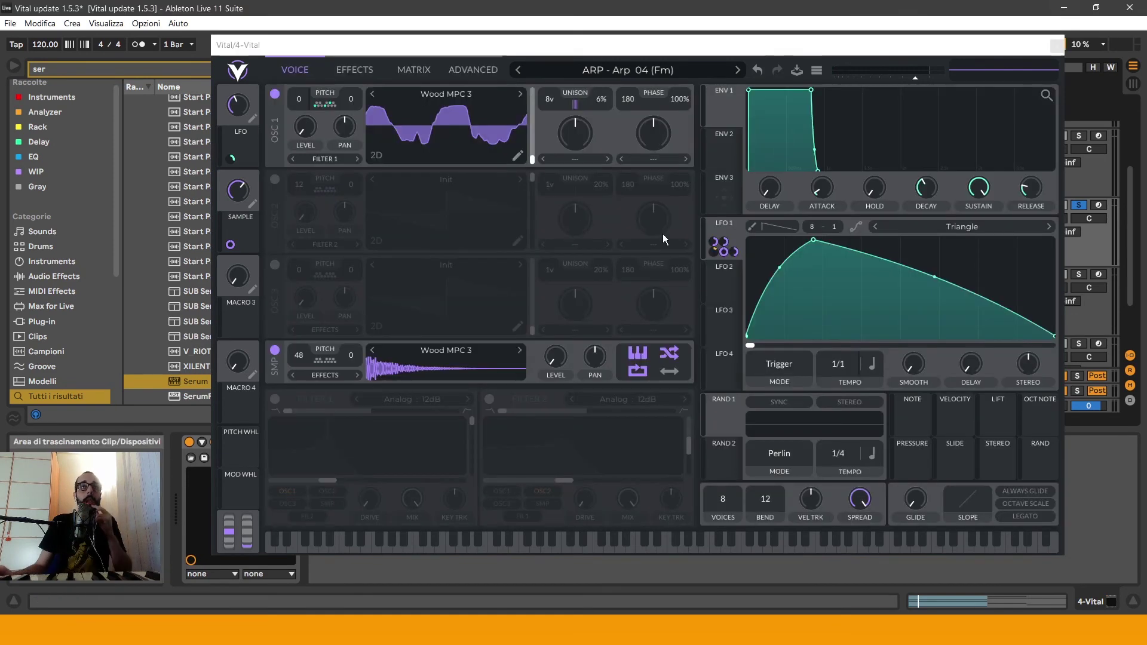
- Initialize the preset of track 4's Vital
click(817, 71)
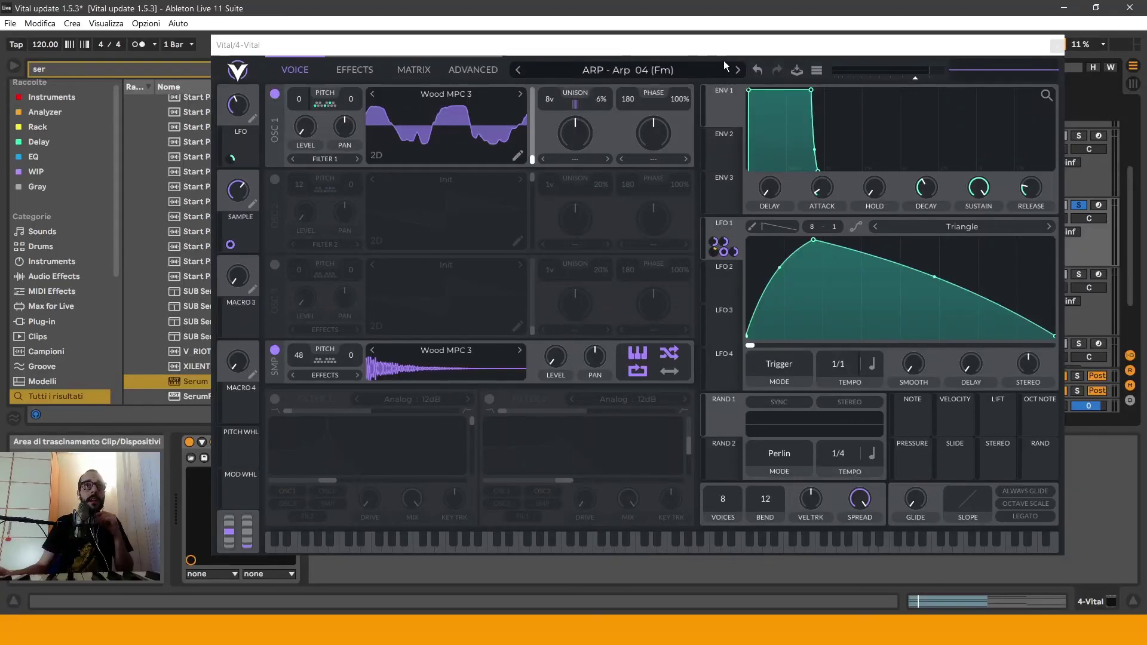
click(817, 70)
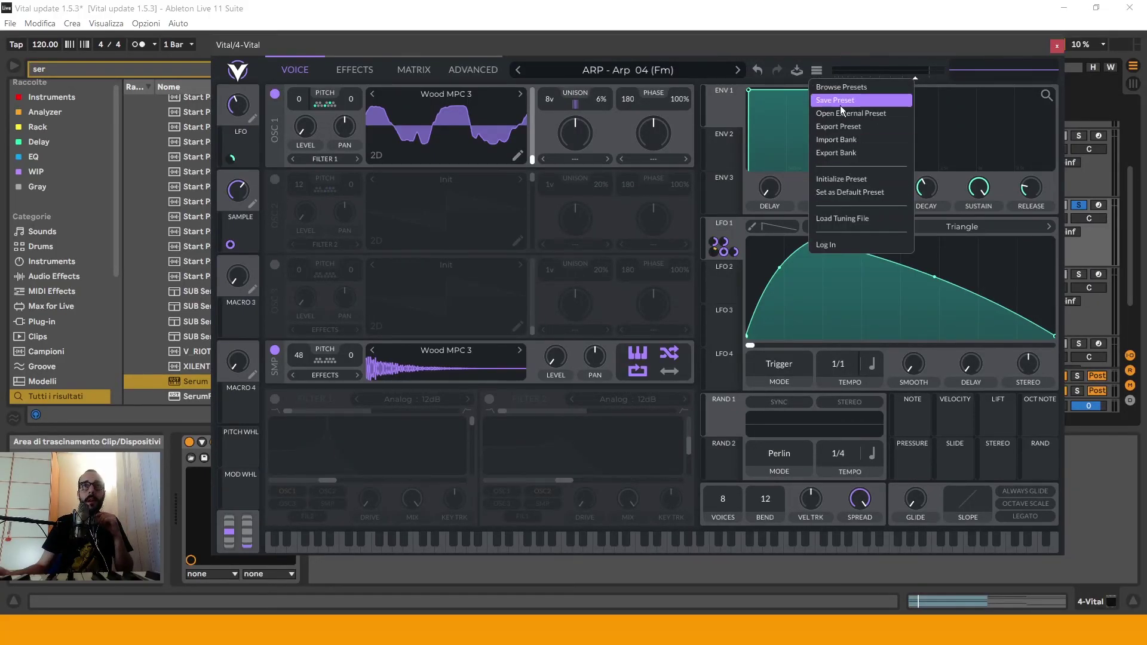
click(842, 179)
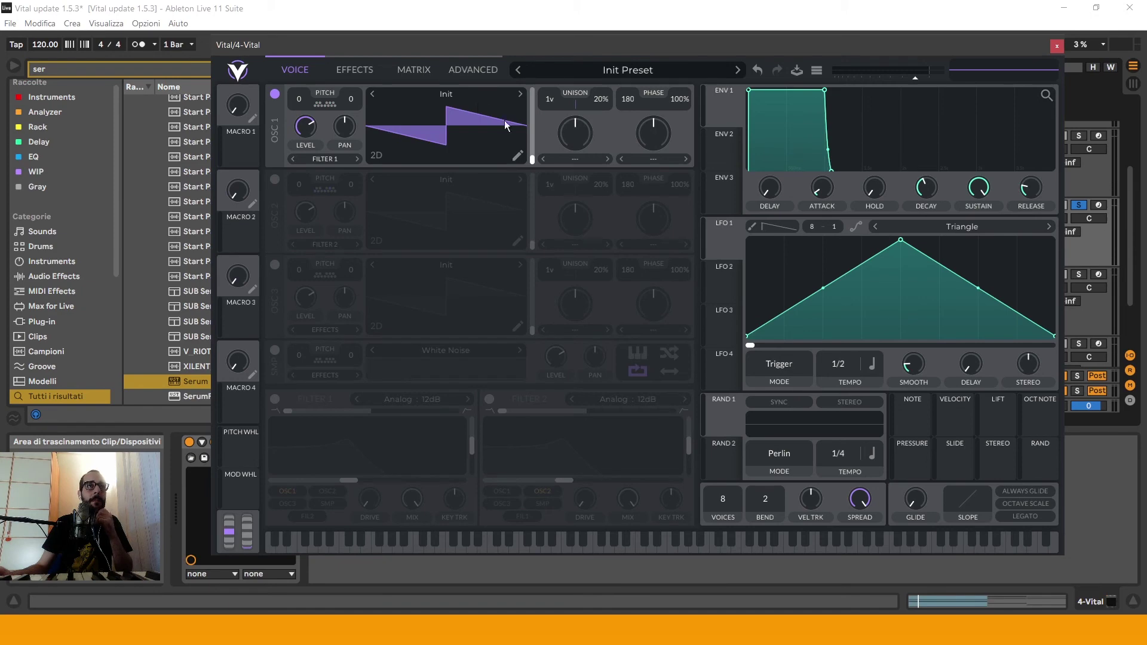
- Open oscillator 1's wavetable editor and move the synth window aside to uncover the Live browser
click(514, 159)
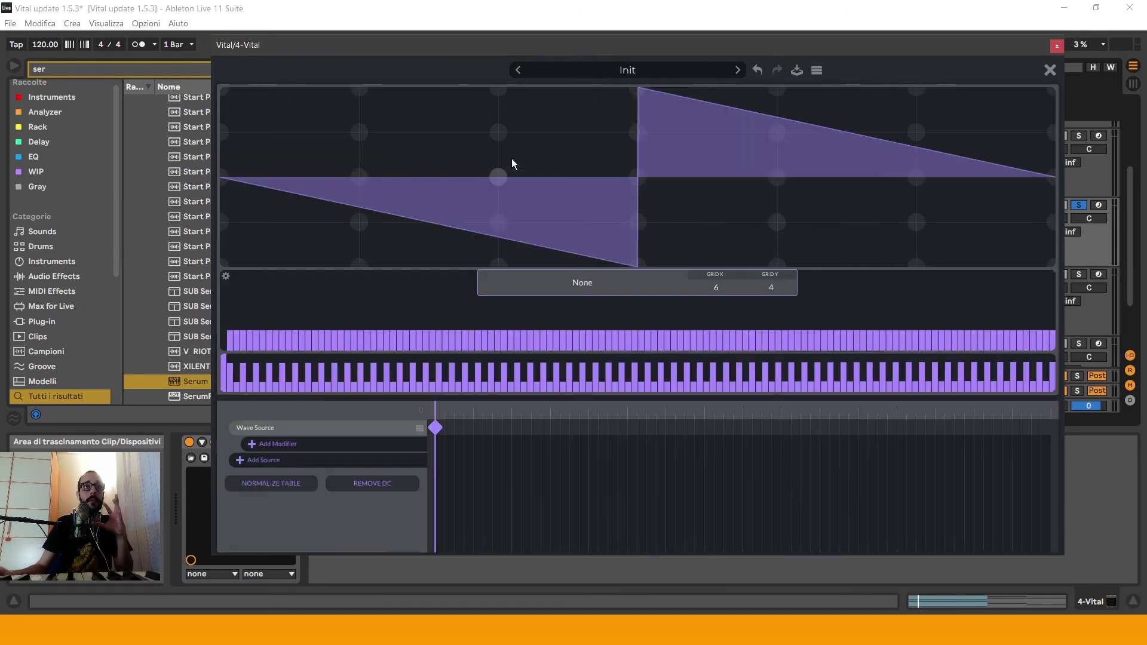
click(1050, 72)
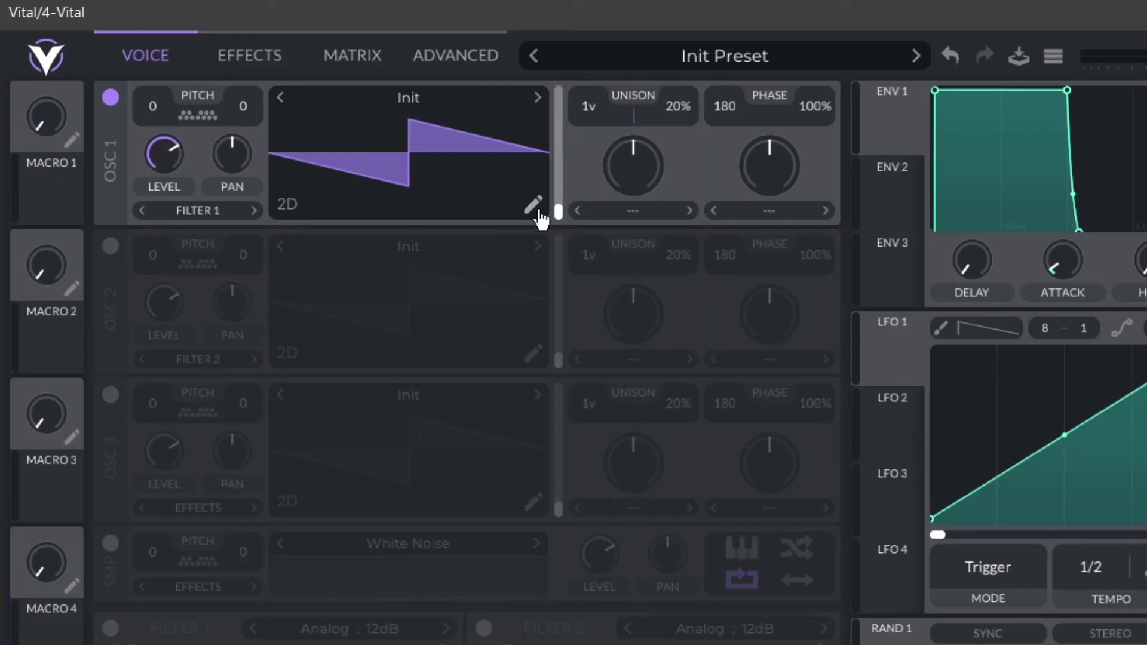
click(538, 212)
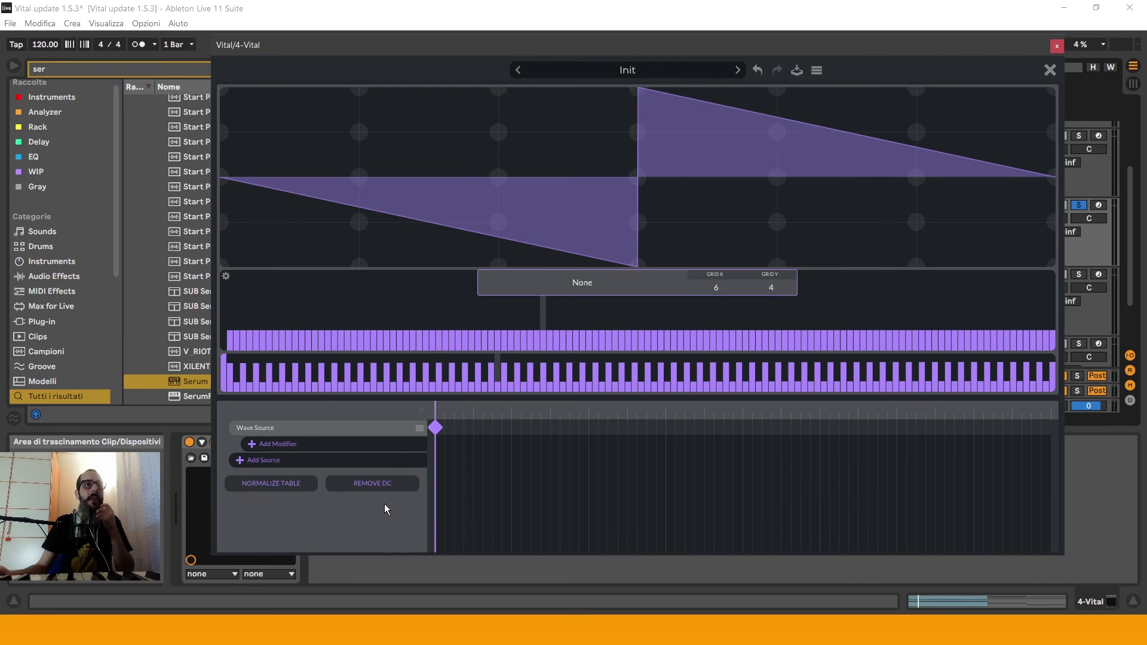
drag(452, 45, 683, 28)
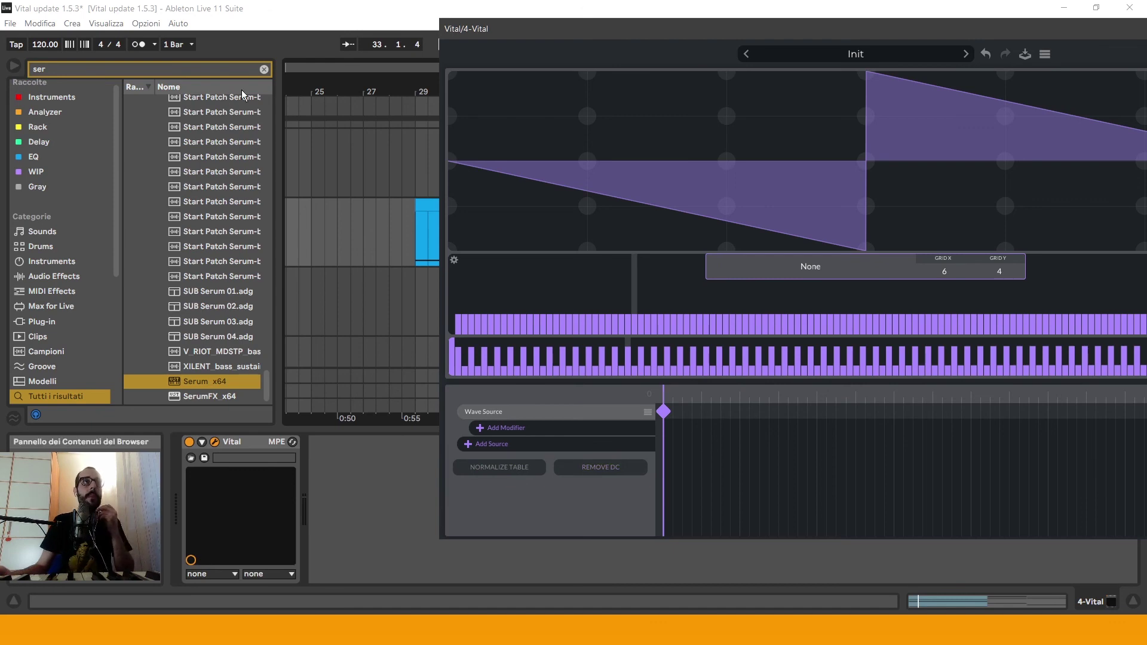
- Search the Live browser for "snare" and replace the wavetable's Wave Source with an Audio File Source
click(239, 71)
text(snare)
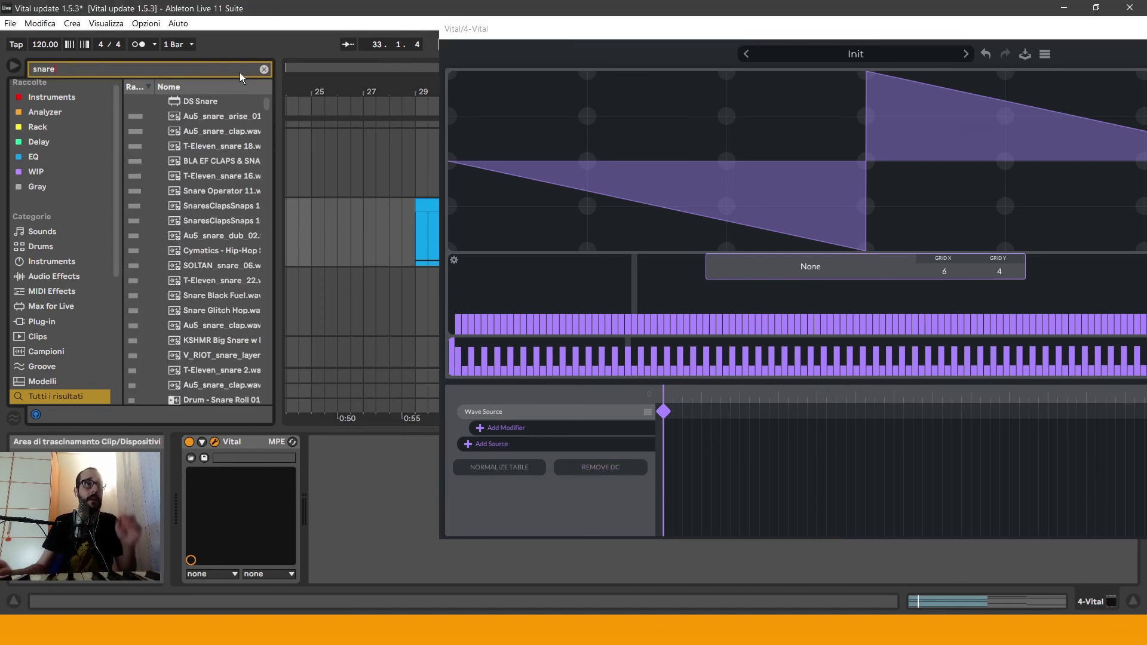
click(586, 422)
click(586, 422)
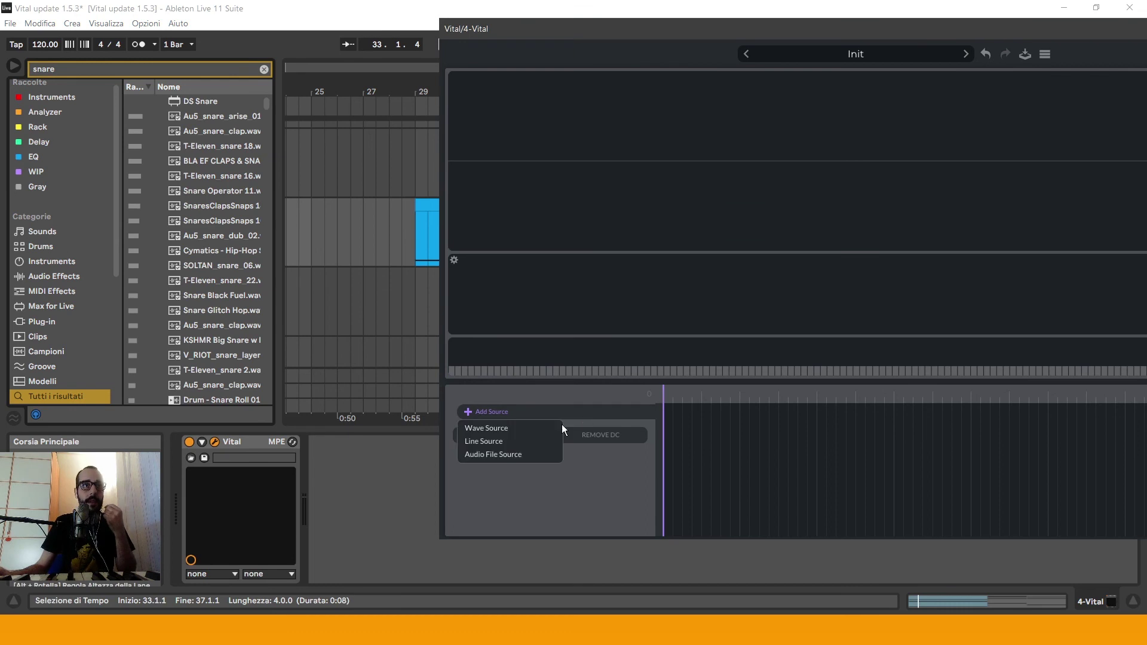
click(510, 459)
- Load the Au5_snare_arise_01 sample into the Audio File Source and set its position to about 19742
click(210, 121)
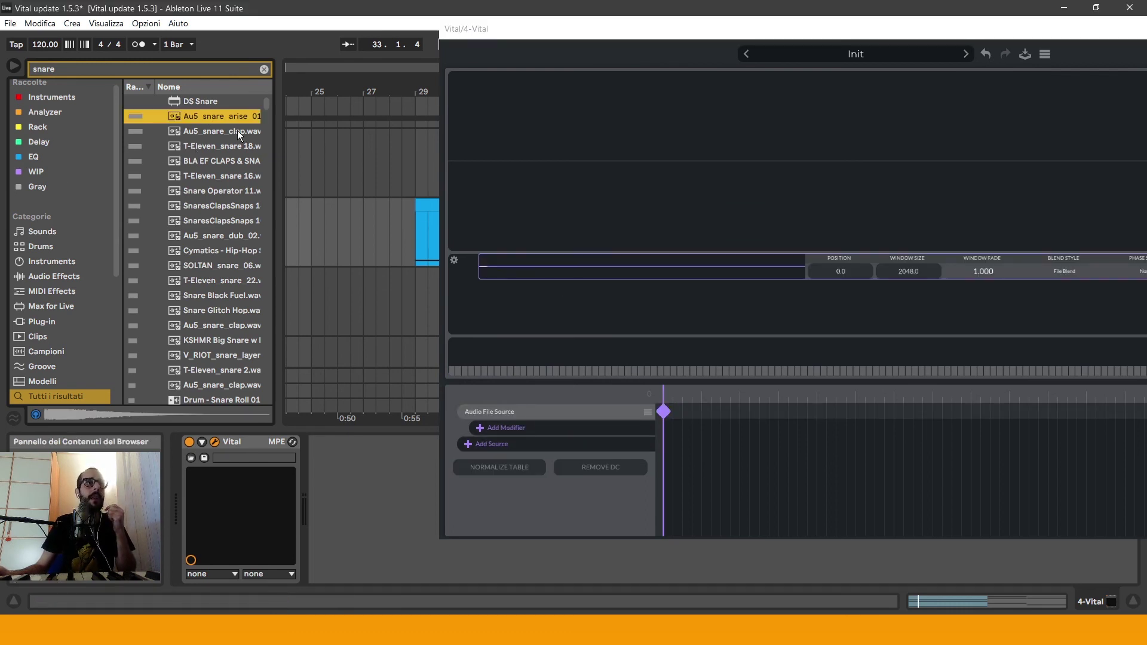
drag(214, 116, 558, 267)
drag(682, 268, 793, 271)
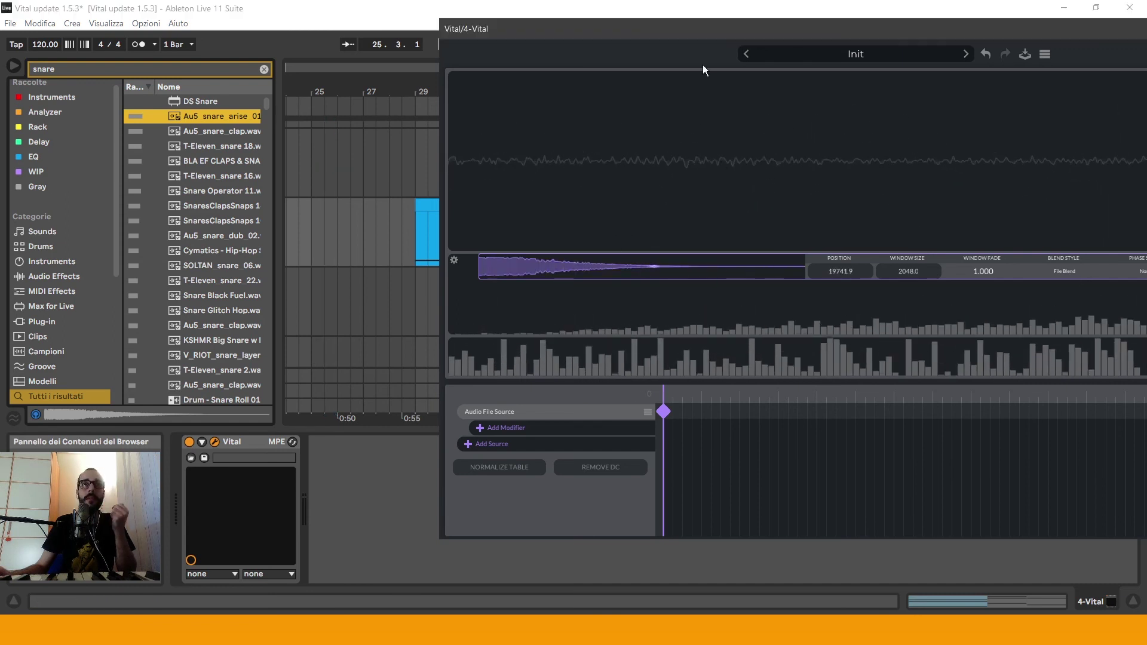
drag(696, 34, 518, 49)
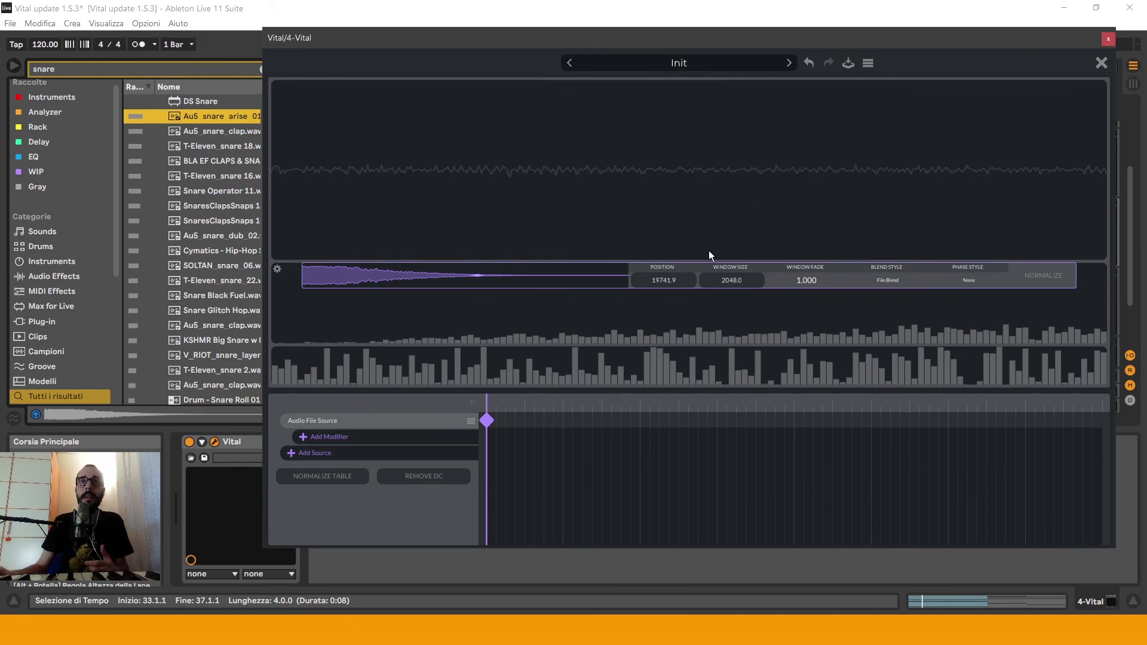
- Compare the snare wavetable with Normalize Table on and off, moving the sample position to about 14890
click(326, 481)
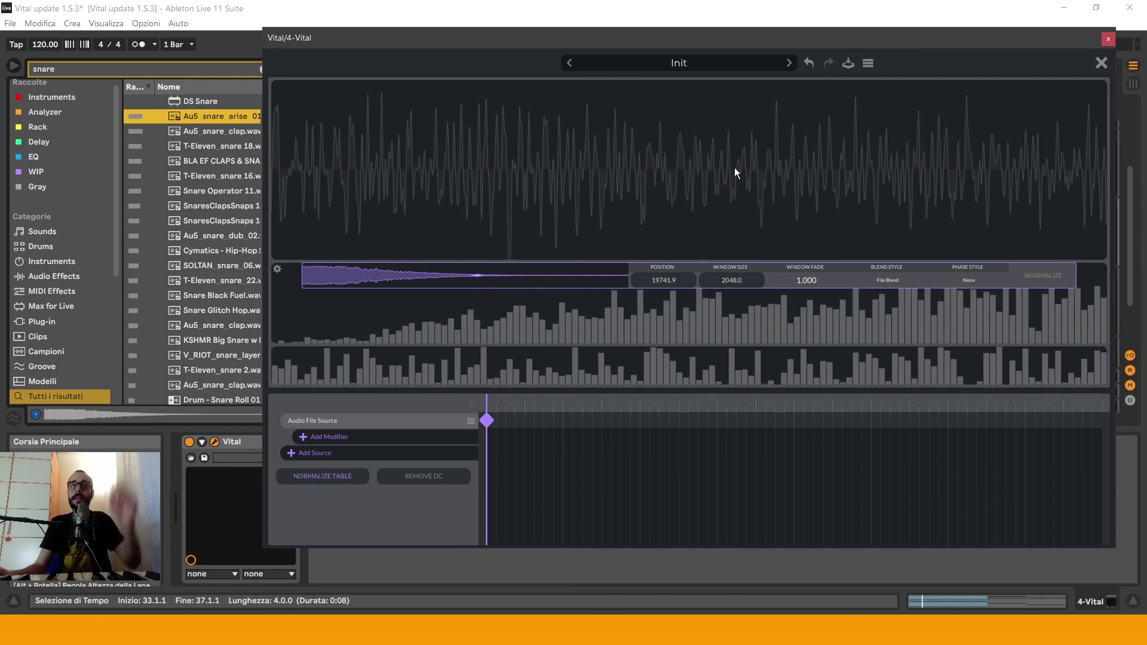
click(341, 481)
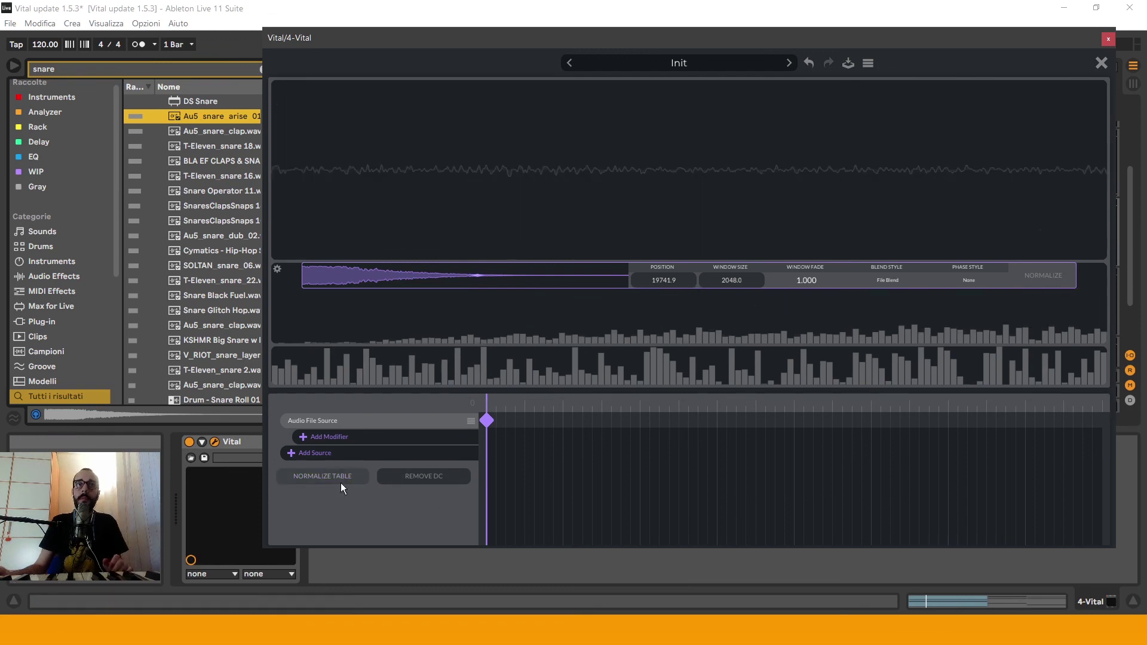
click(408, 481)
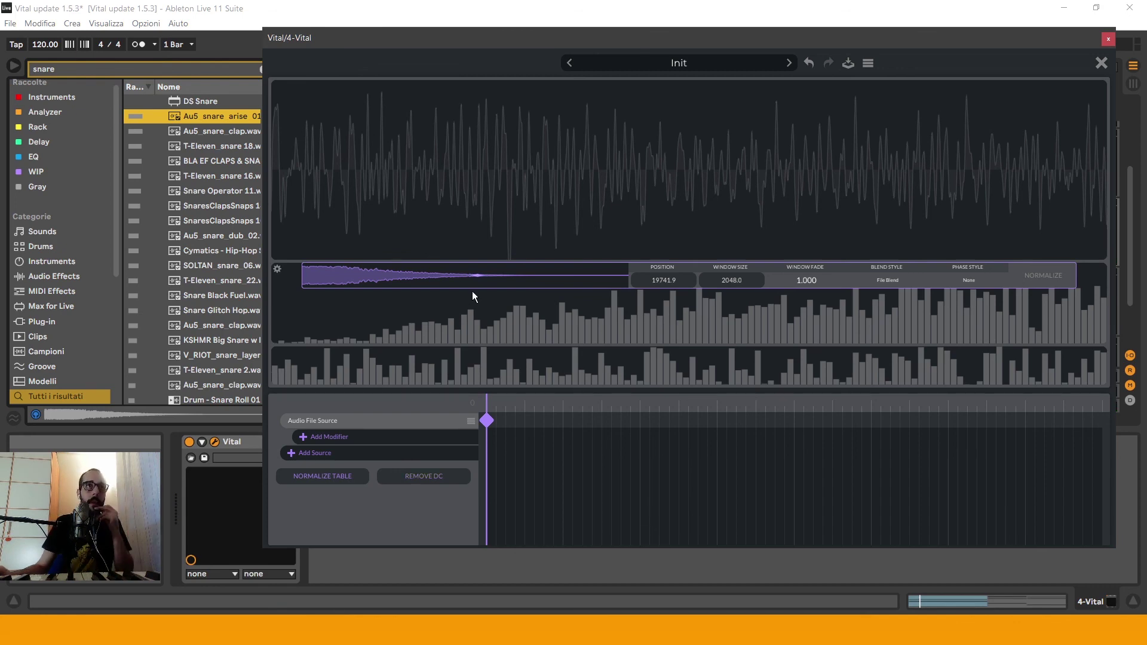
drag(472, 289, 456, 277)
click(418, 476)
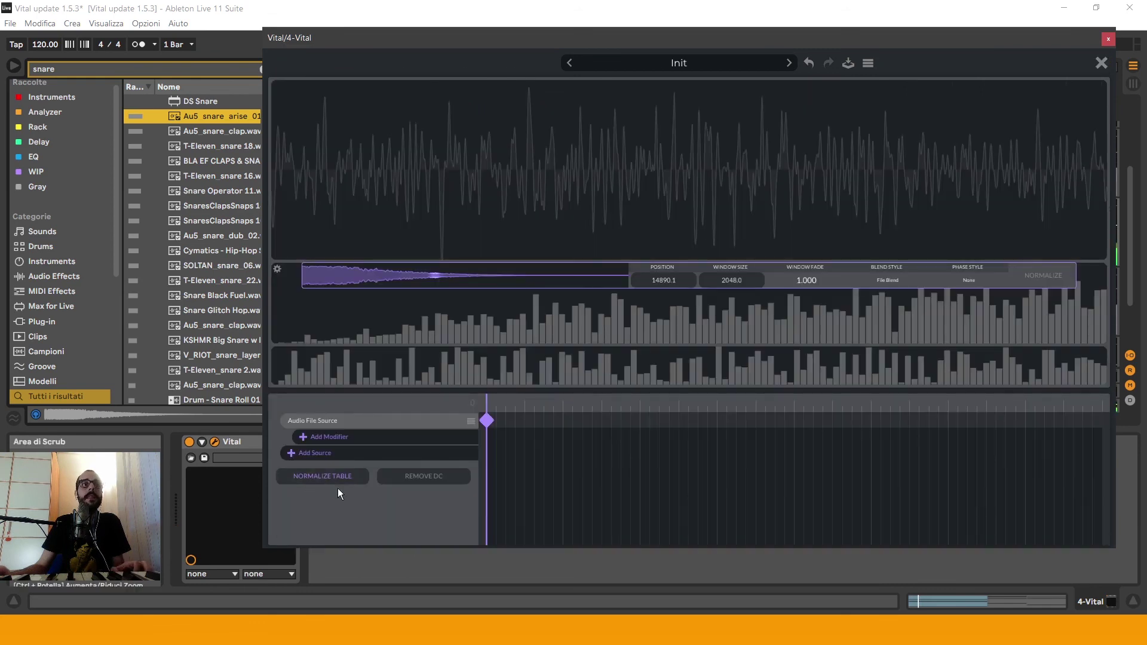
click(338, 482)
click(343, 478)
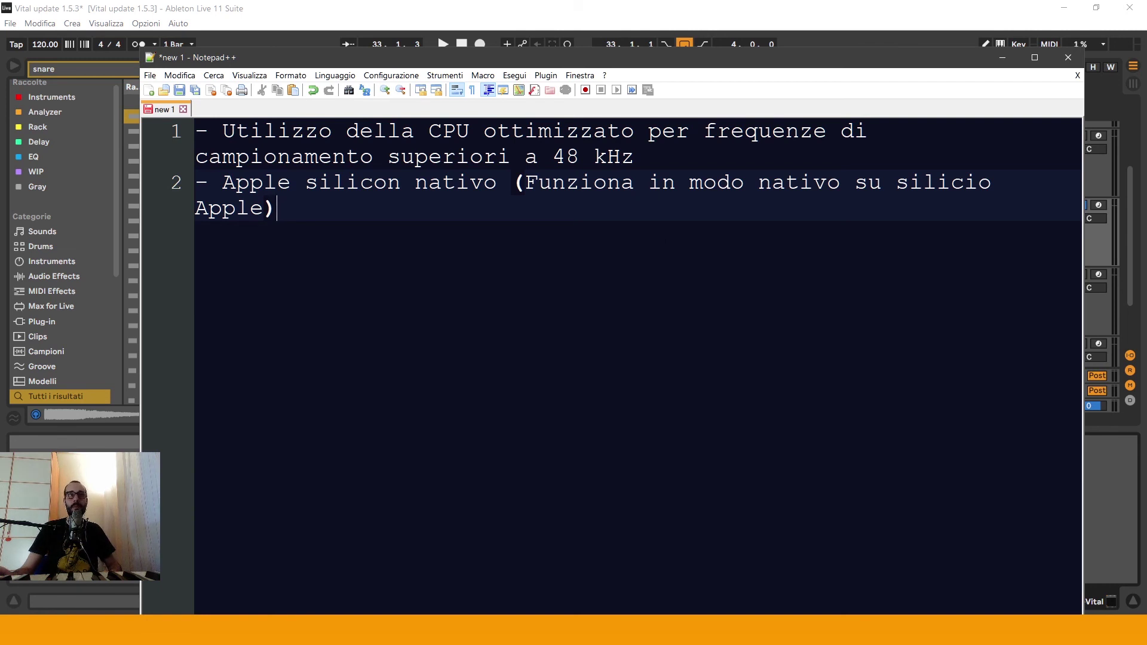
- Highlight the notes on CPU use above 48 kHz and native Apple silicon in Notepad++, and return to Ableton Live
drag(637, 157, 590, 154)
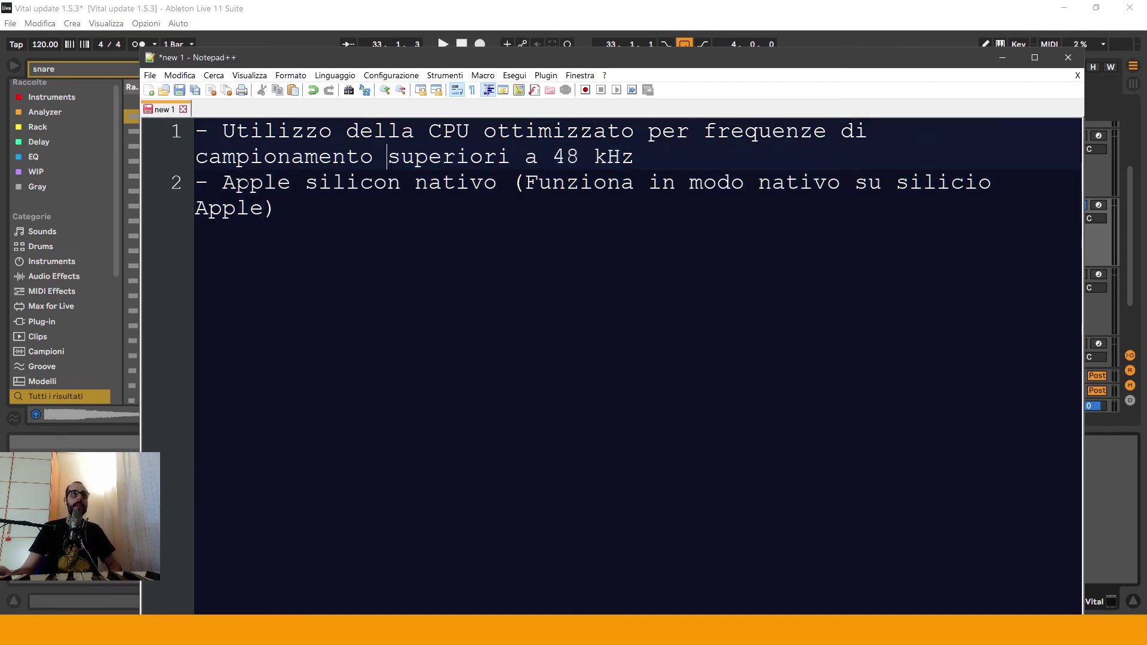
drag(223, 182, 495, 220)
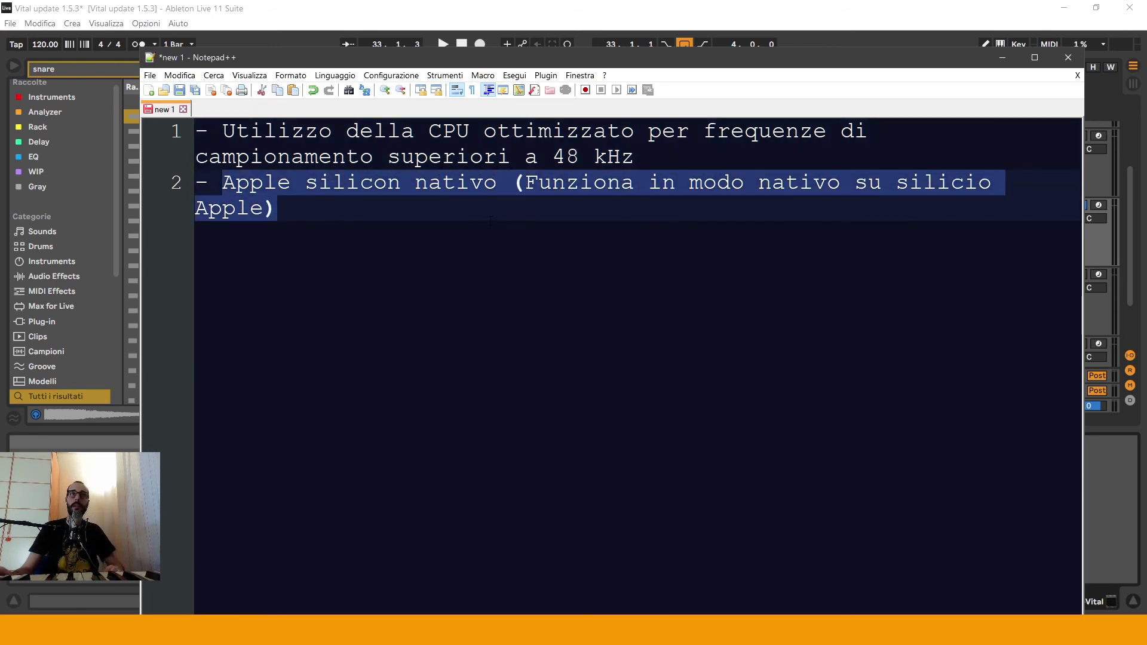
key(alt+Tab)
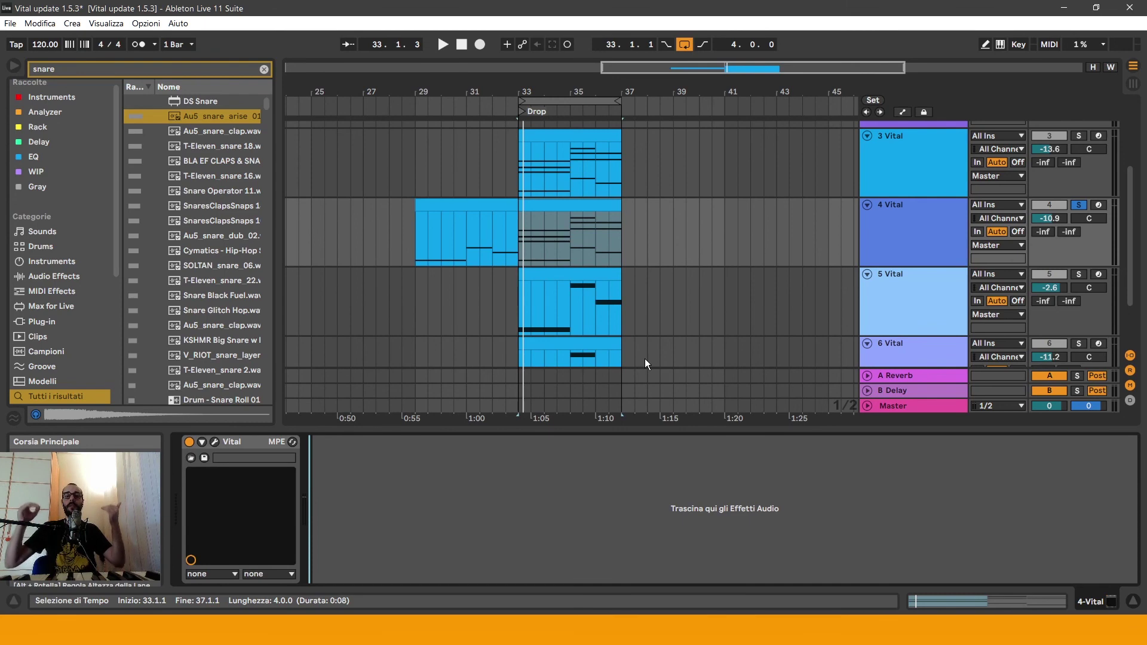